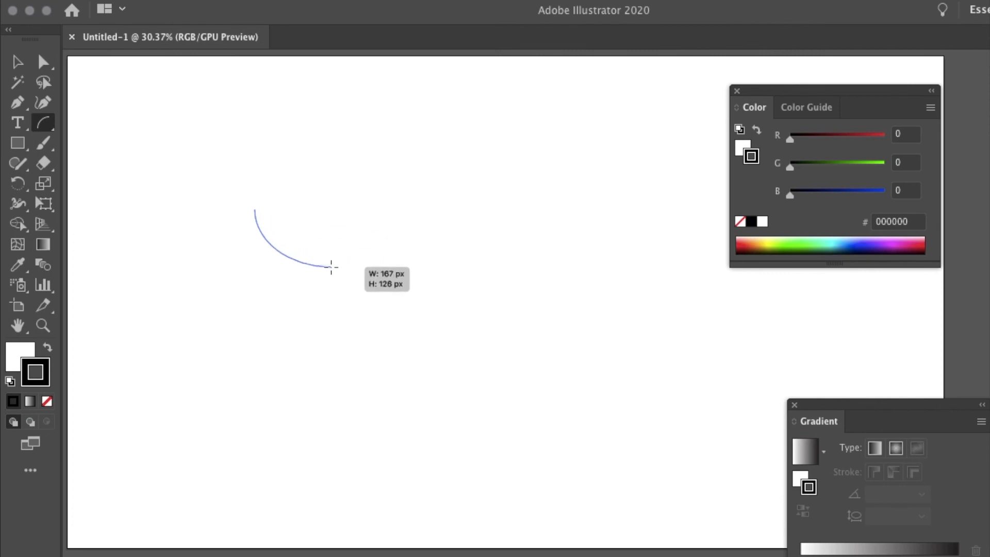
Rotate the drawn arc so it opens downward, then adjust its endpoint and handles to form a rounded dome outline
key(v)
drag(249, 202, 464, 229)
click(43, 62)
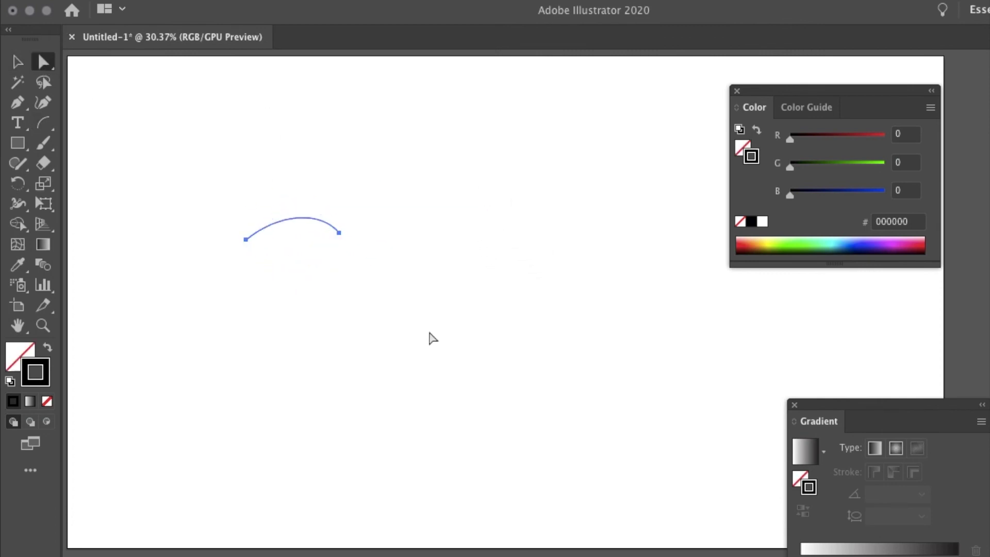
drag(339, 233, 256, 190)
drag(340, 175, 361, 177)
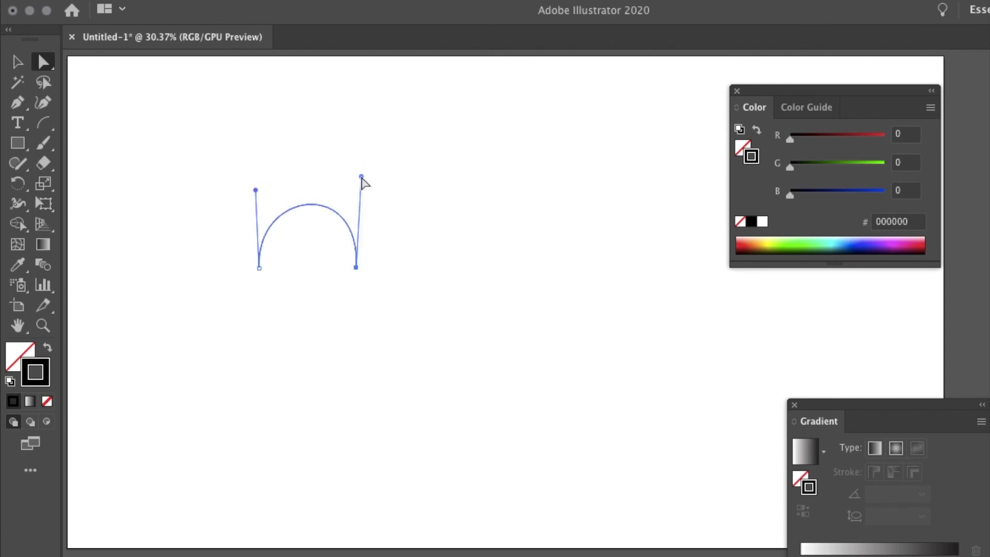
drag(255, 189, 249, 181)
click(373, 228)
click(18, 62)
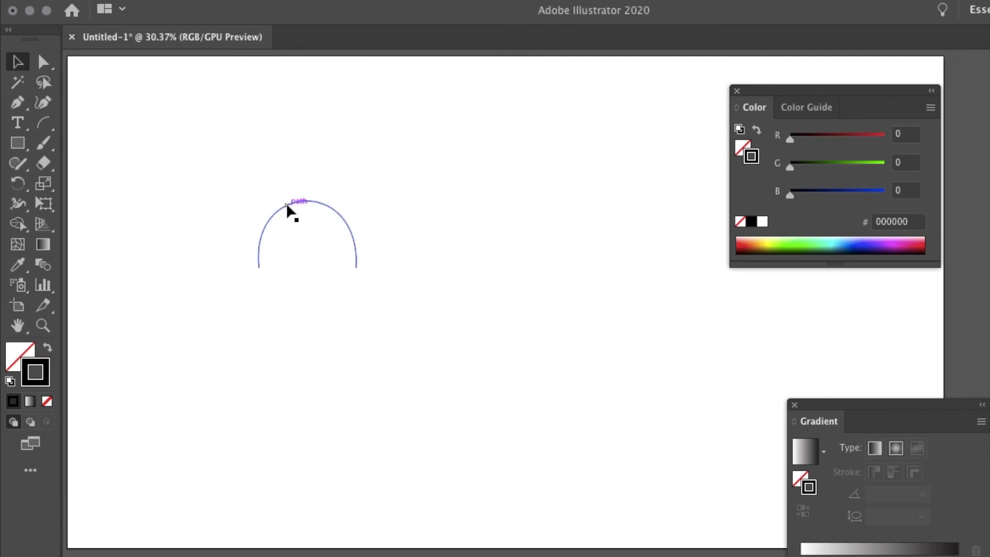
Enlarge the dome outline and place it near the middle of the artboard with its two endpoints level
drag(292, 210, 441, 170)
drag(522, 211, 754, 272)
drag(645, 82, 508, 208)
Fine-tune the curvature of the dome outline for a smooth, even arch and deselect it
click(43, 62)
click(570, 132)
drag(578, 223, 571, 207)
key(super+z)
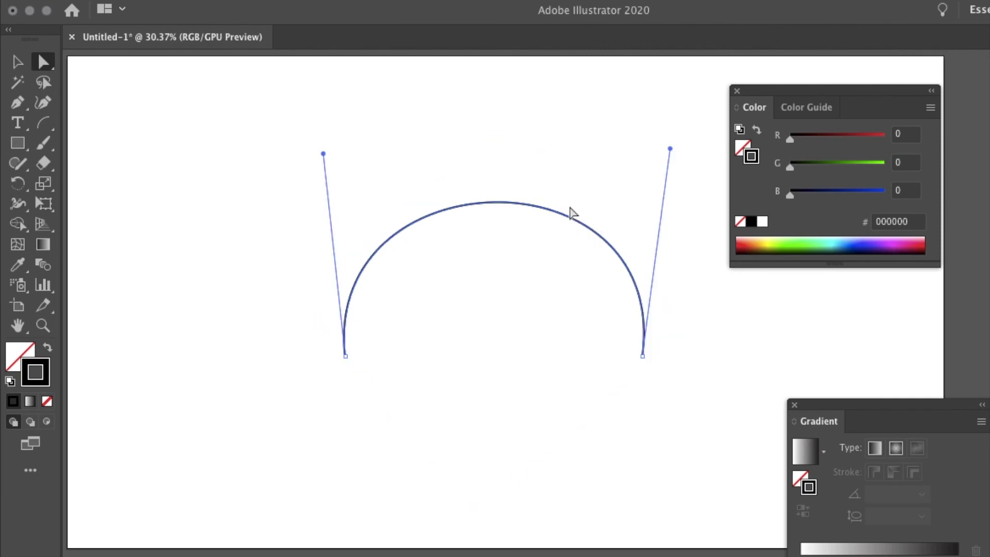
key(v)
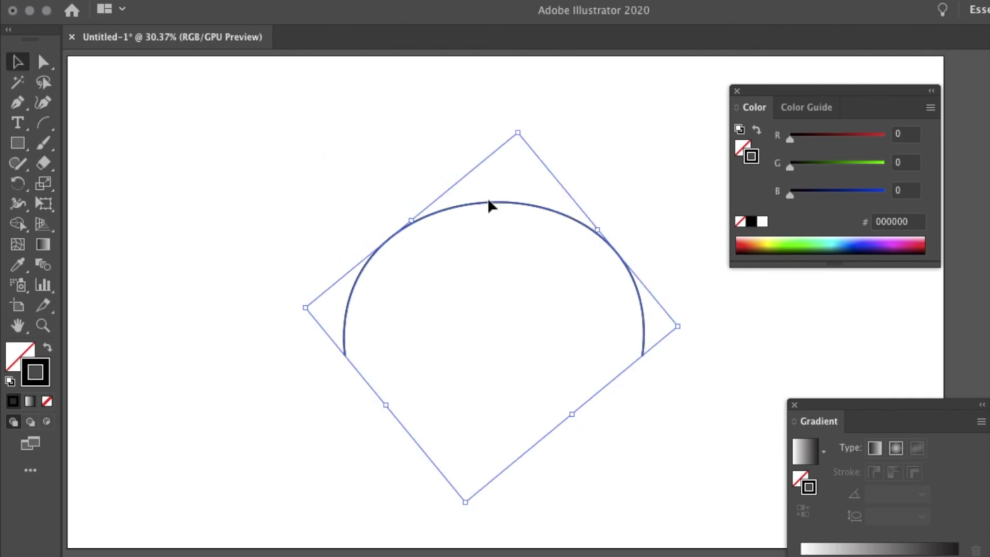
key(super+z)
drag(582, 210, 560, 216)
click(673, 193)
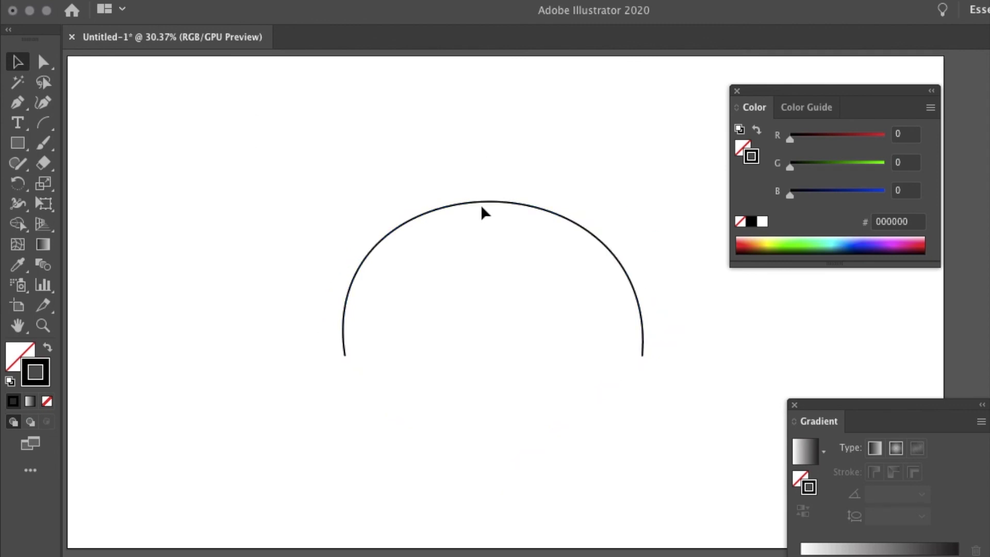
Select the dome outline and swap its fill and stroke to get a solid black shape without a stroke
click(50, 125)
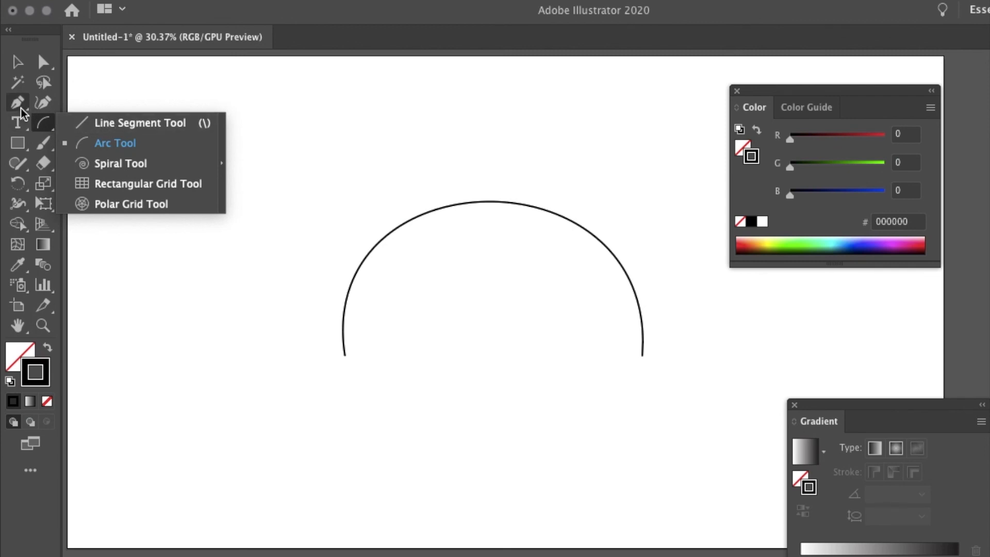
key(v)
click(514, 206)
key(shift+x)
click(742, 148)
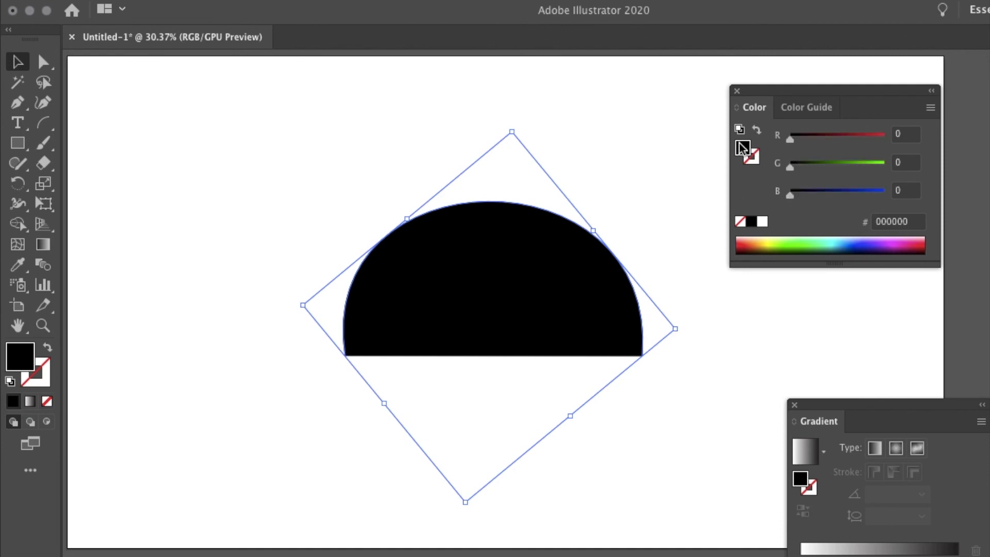
Set the dome's fill colour to RGB 217, 172, 0
drag(791, 143, 876, 139)
drag(793, 169, 870, 139)
click(849, 163)
click(849, 160)
click(853, 165)
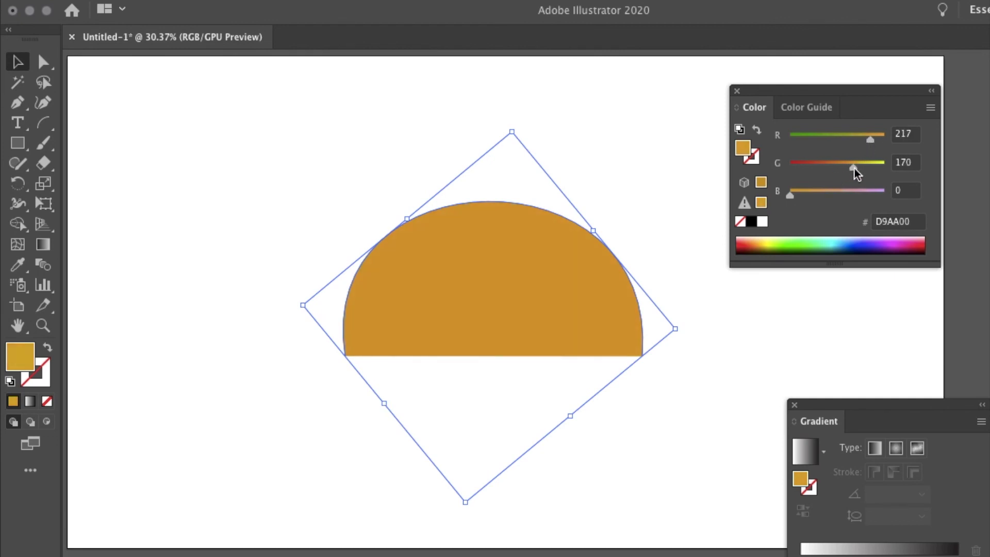
click(853, 169)
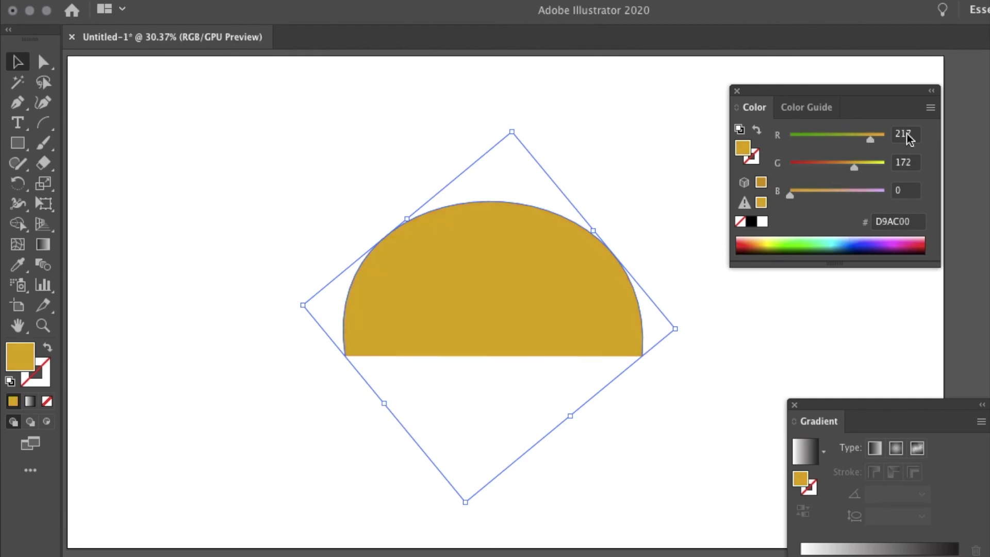
Switch the colour sliders to CMYK and set the dome's fill to cyan 2% and magenta 35%
click(930, 107)
click(964, 187)
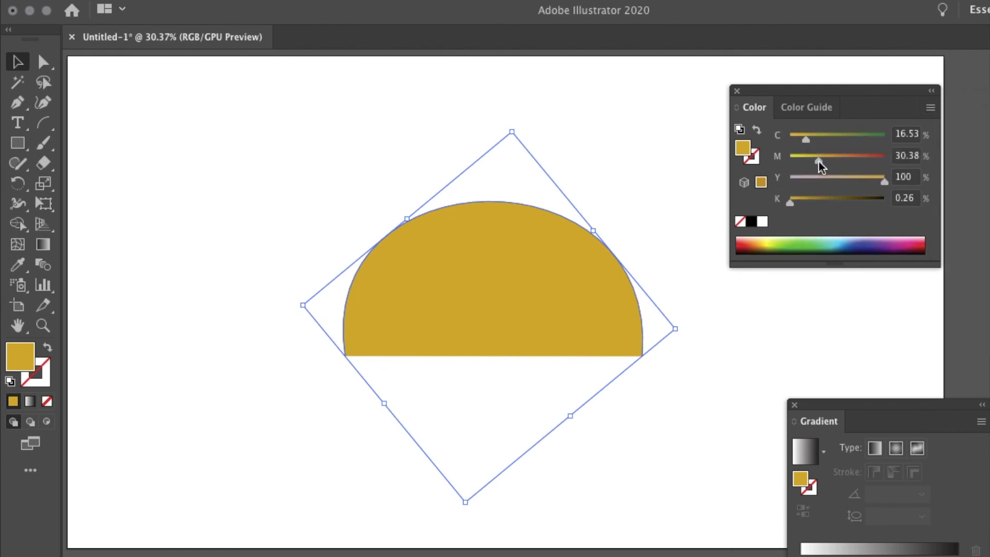
drag(806, 139, 791, 140)
Duplicate the orange dome, lay the copy over the original and shrink it slightly, leaving a rim along the left edge
key(super+c)
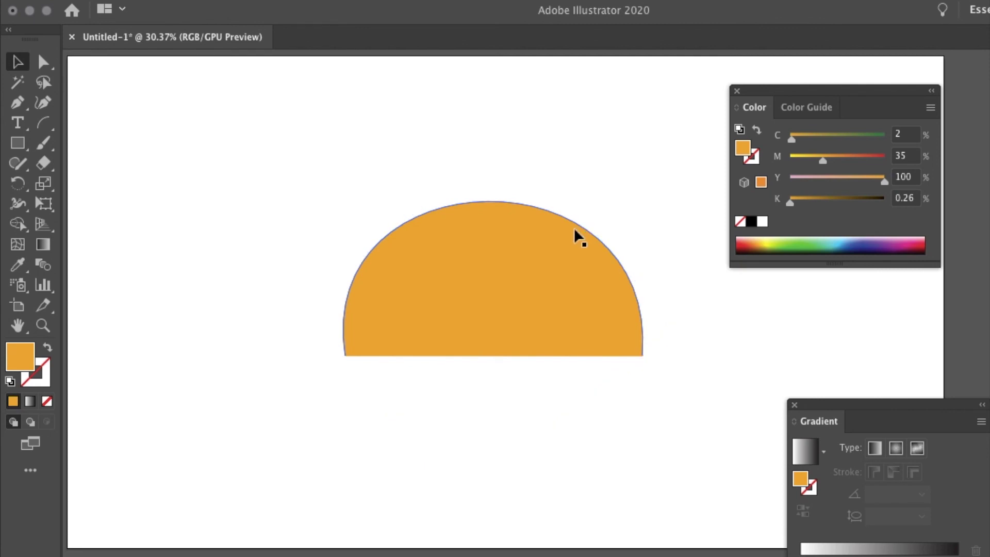
key(super+v)
drag(574, 366, 549, 268)
drag(658, 348, 672, 328)
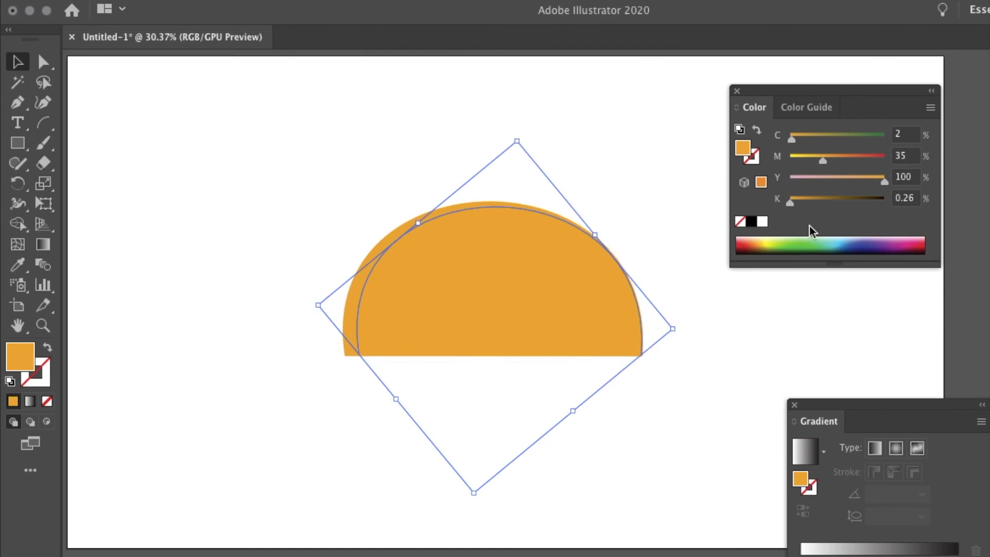
Apply a radial gradient to the front dome with outer stop F4C51B and the orange swatch FBB03B as its inner stop
click(896, 448)
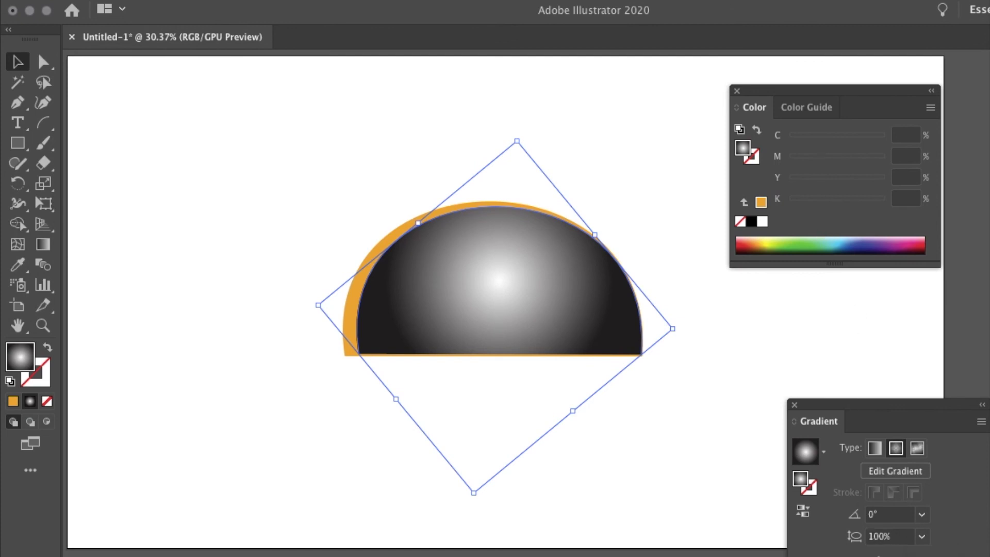
double_click(936, 556)
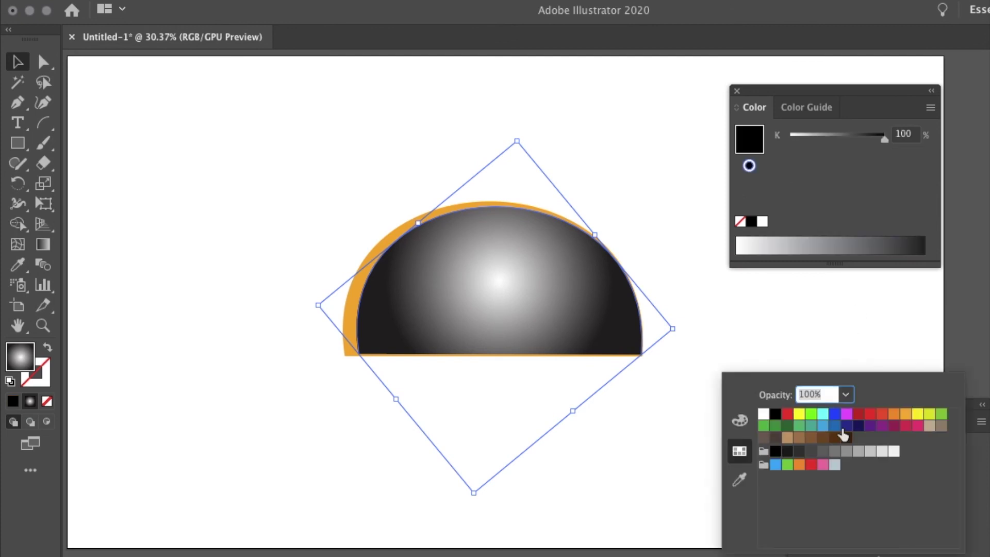
click(917, 414)
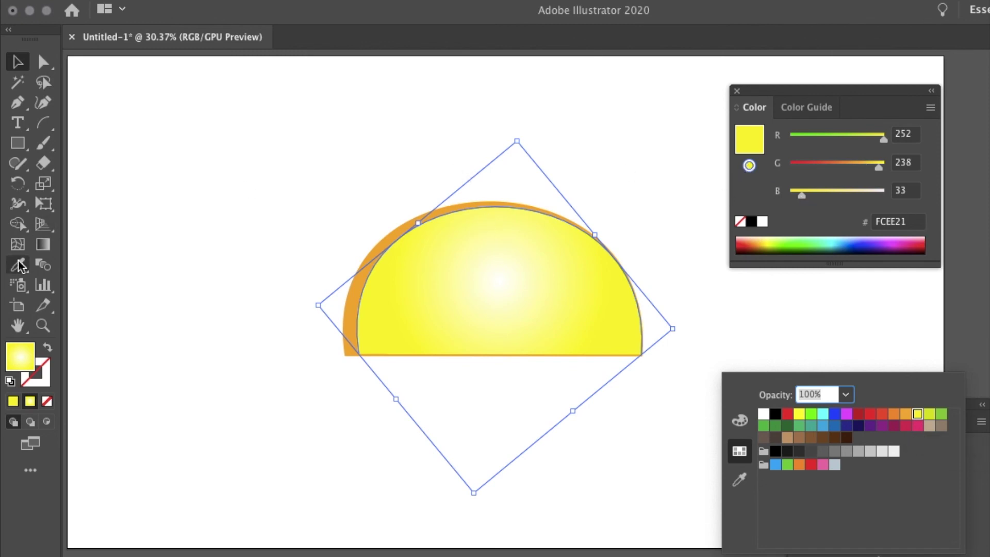
click(740, 479)
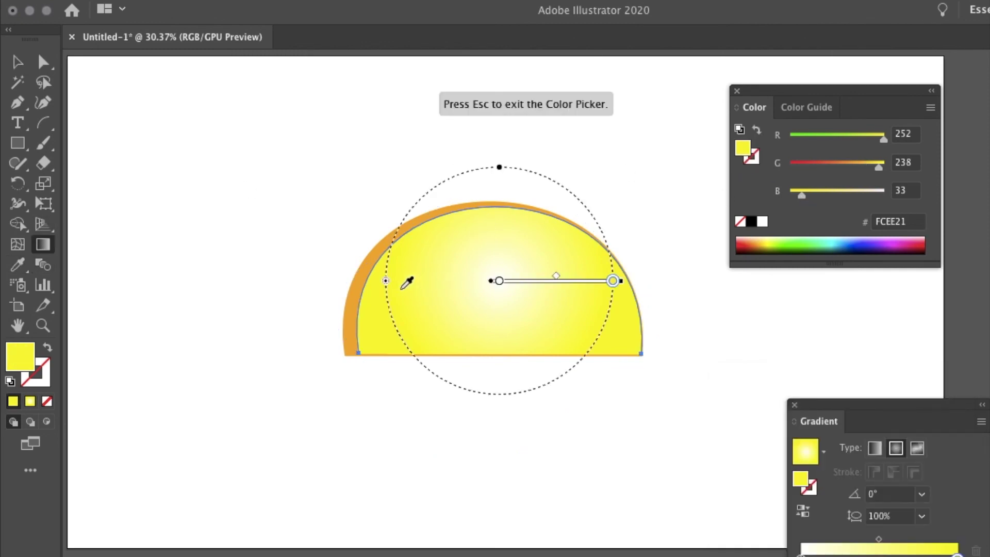
click(351, 316)
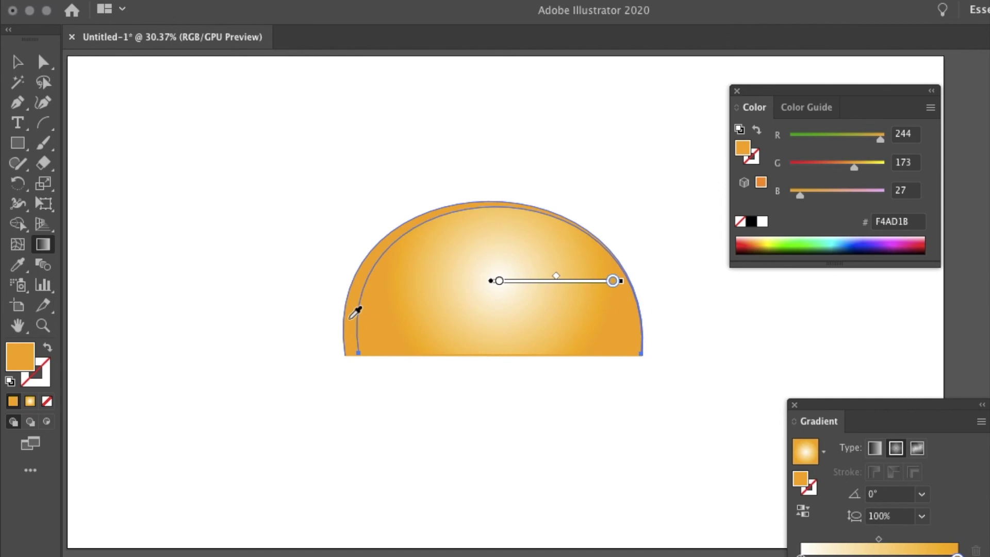
drag(855, 166, 864, 169)
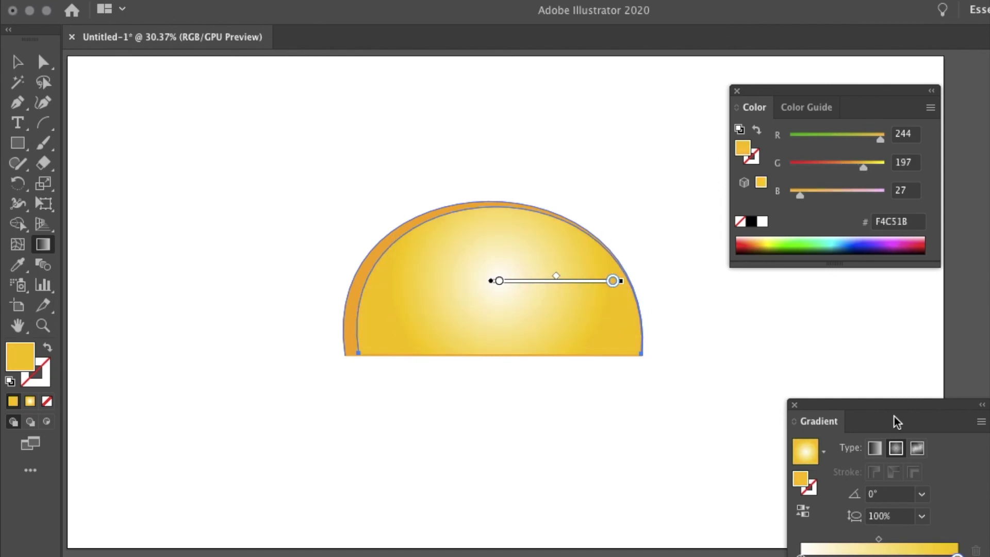
double_click(801, 554)
click(905, 394)
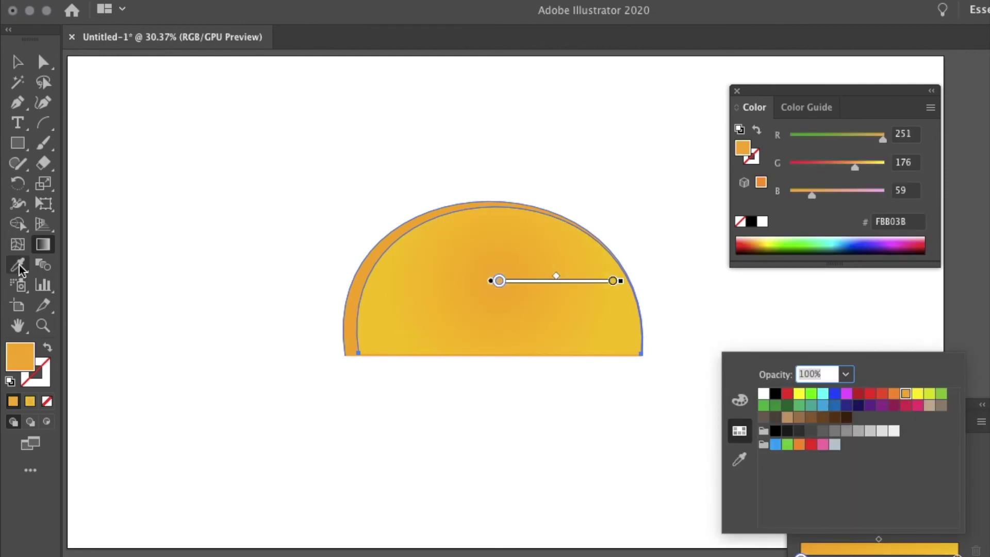
click(42, 245)
drag(392, 319, 606, 241)
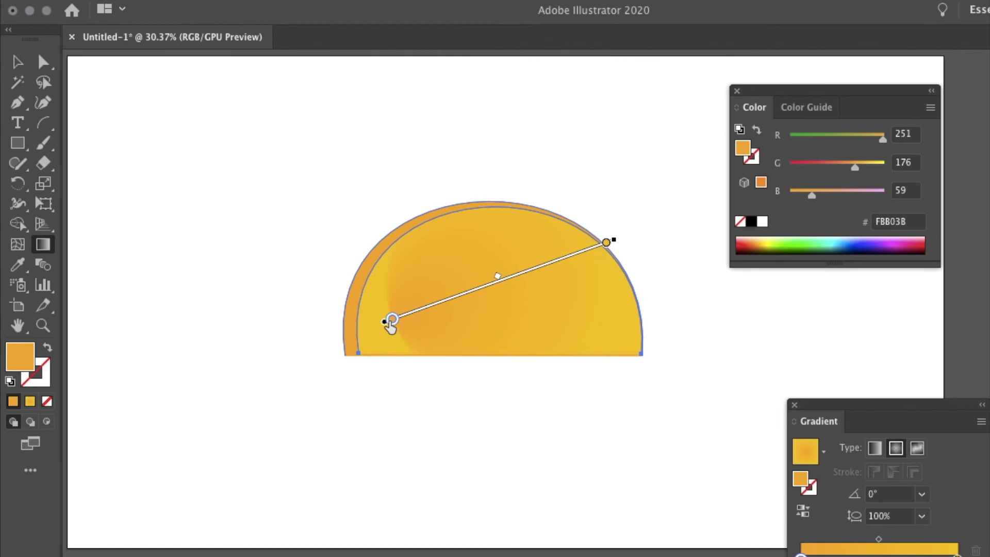
key(super+z)
key(i)
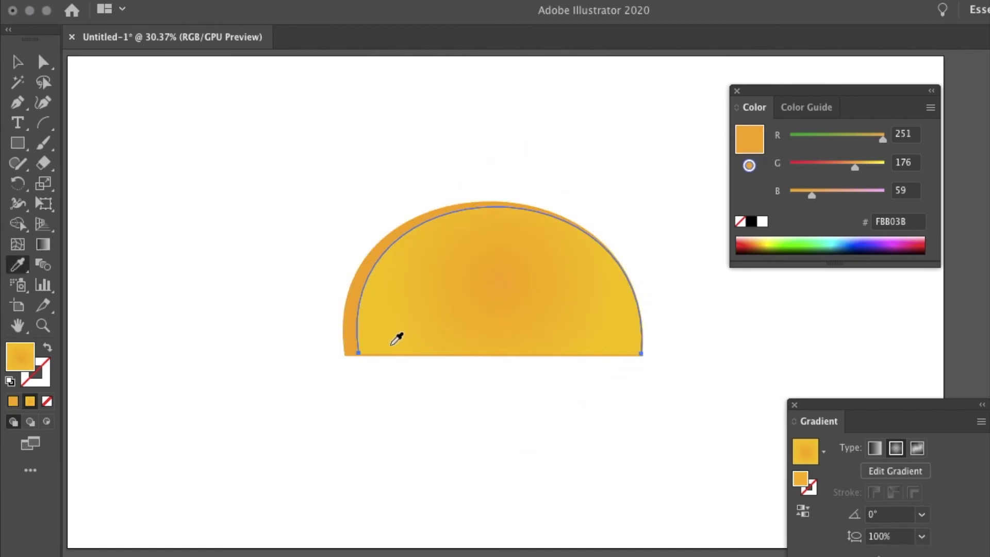
Brighten the gradient's inner stop to yellow by setting its green value to 228, and deselect the dome
drag(859, 165, 877, 167)
key(v)
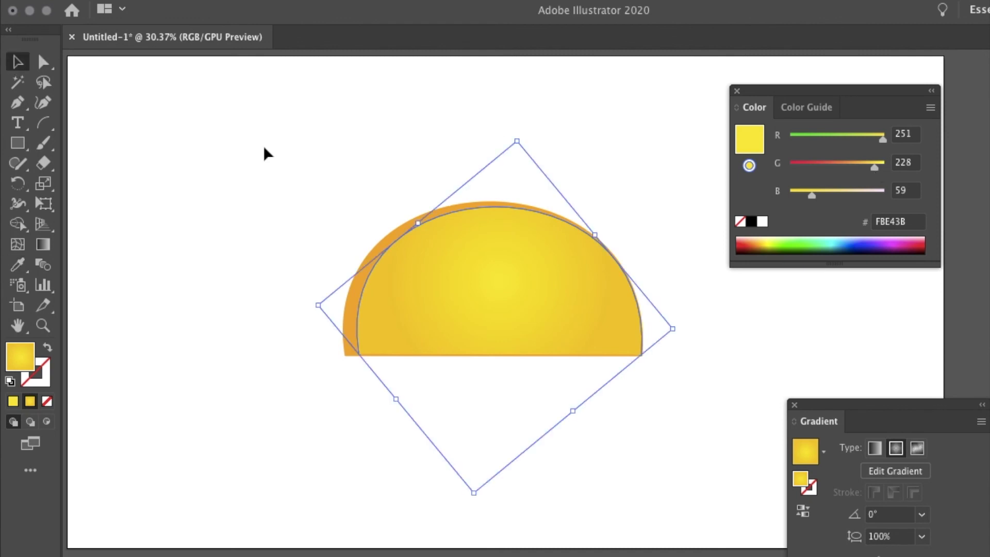
click(263, 148)
Nudge the front gradient dome slightly down so its base lines up with the orange dome behind it
click(608, 323)
key(Down)
key(Down)
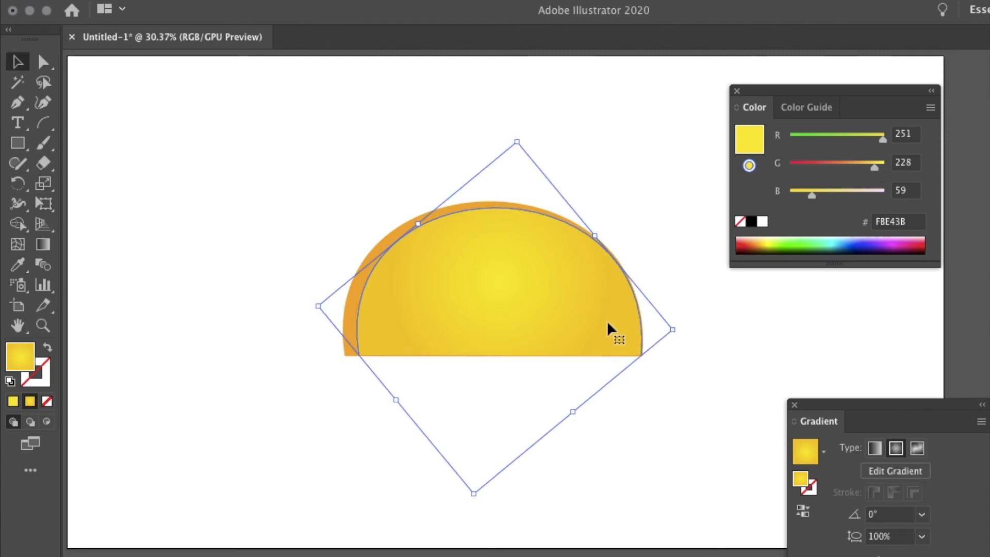
click(684, 235)
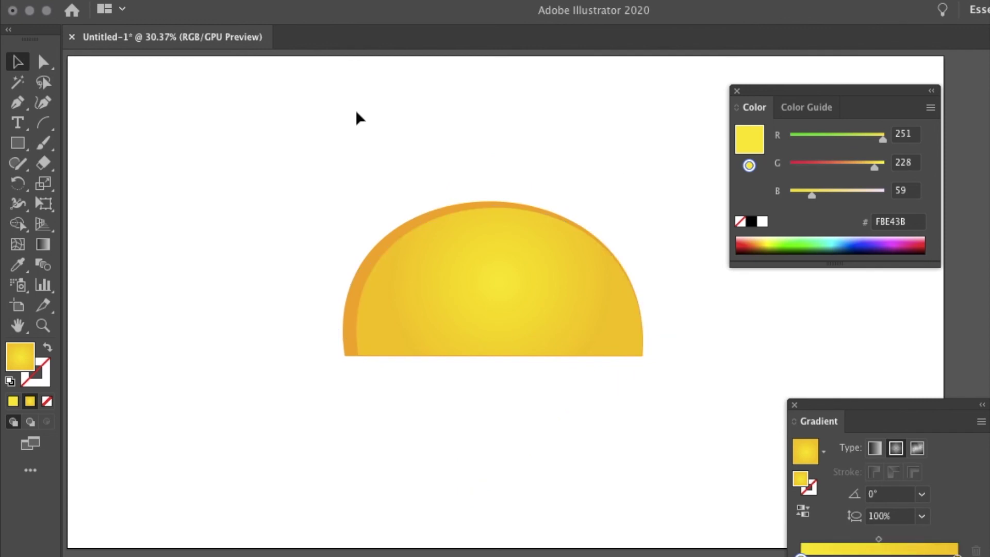
Start a wavy Pen path across the dome's base, rising at the left, dipping below the dome and ending just right of it
click(17, 102)
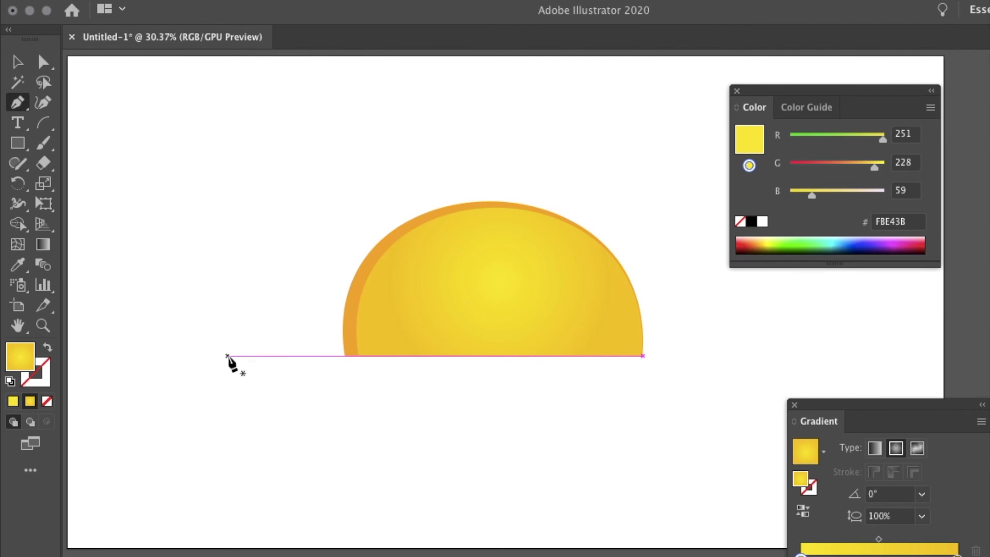
click(227, 361)
drag(473, 369, 620, 424)
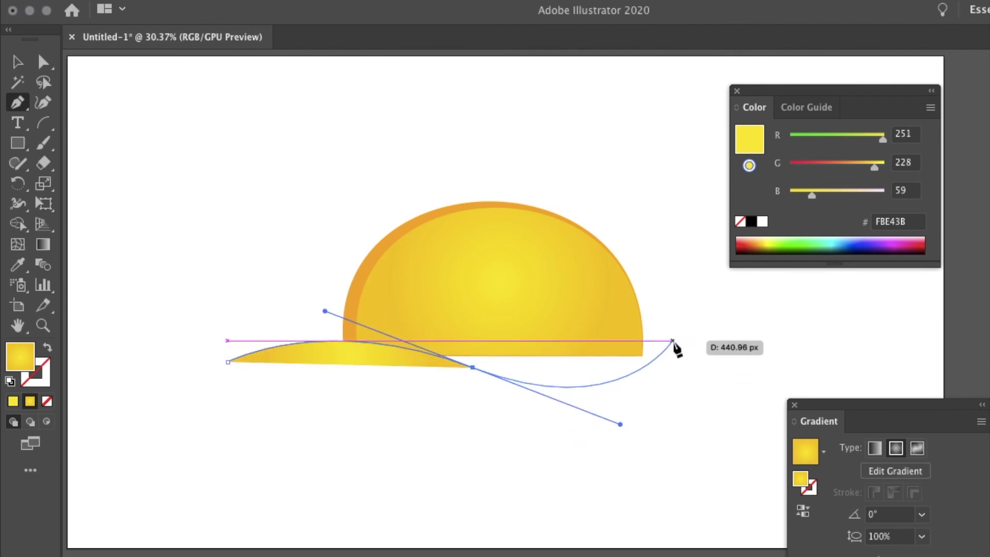
click(673, 341)
drag(739, 337, 778, 358)
click(18, 62)
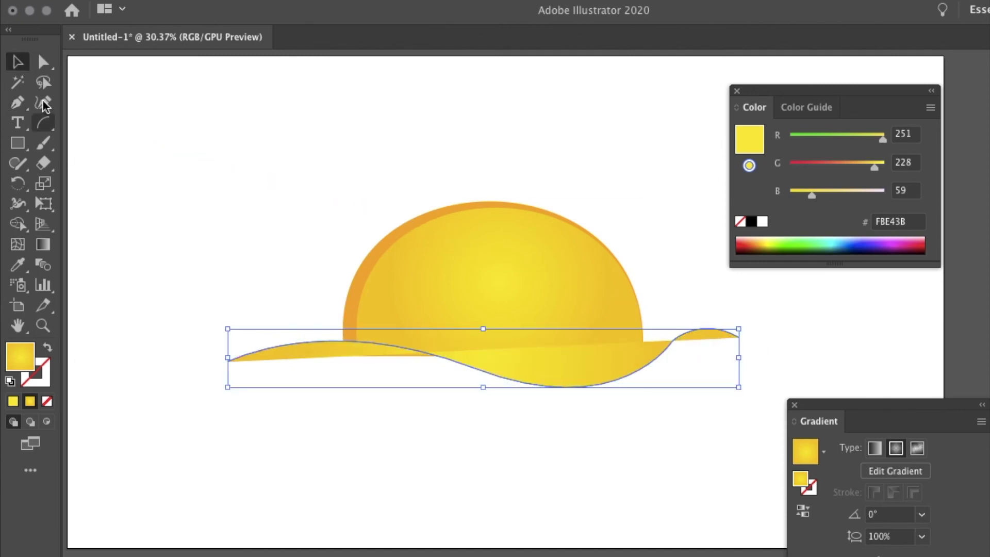
key(super+z)
key(p)
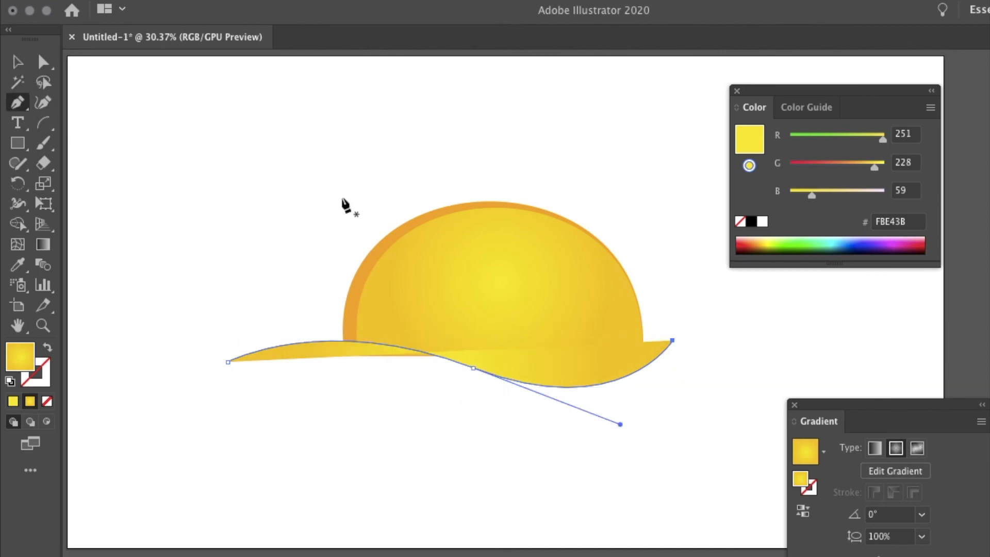
Continue the wavy path with a rounded hump on the right, then add straight sides and a base to close the shape
click(672, 341)
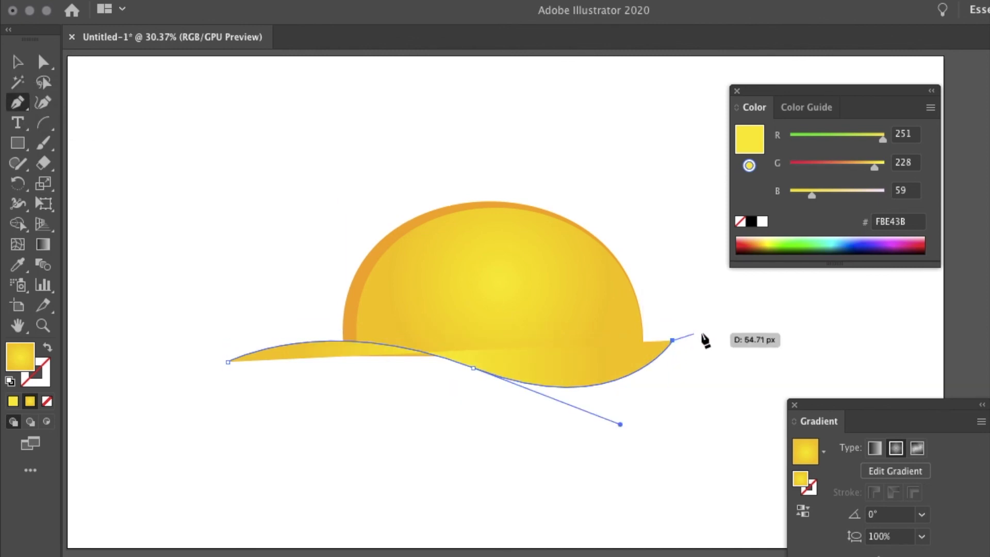
drag(765, 345, 800, 403)
click(765, 345)
click(765, 398)
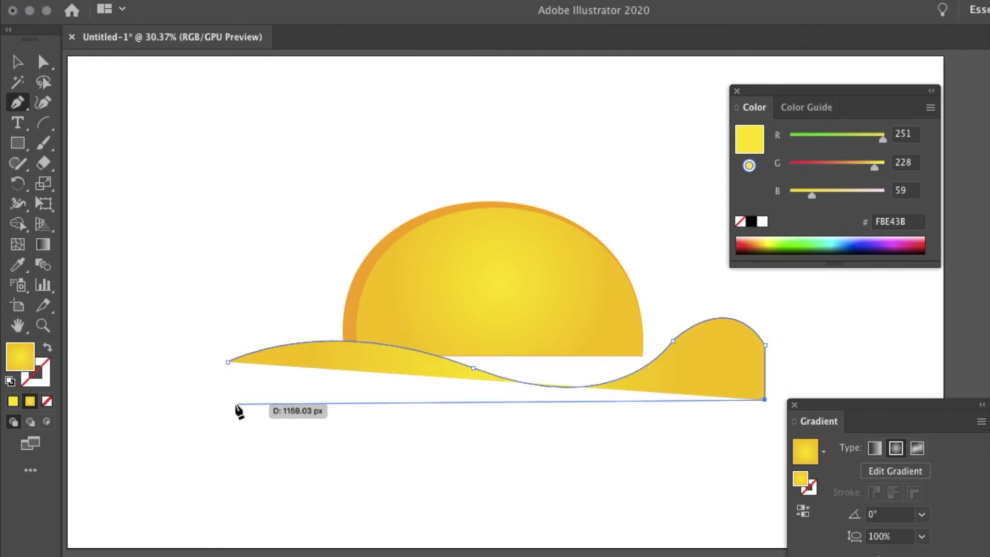
click(227, 404)
click(228, 361)
Move the wavy shape up over the lower part of the domes and stretch it taller
click(16, 61)
drag(443, 365, 432, 334)
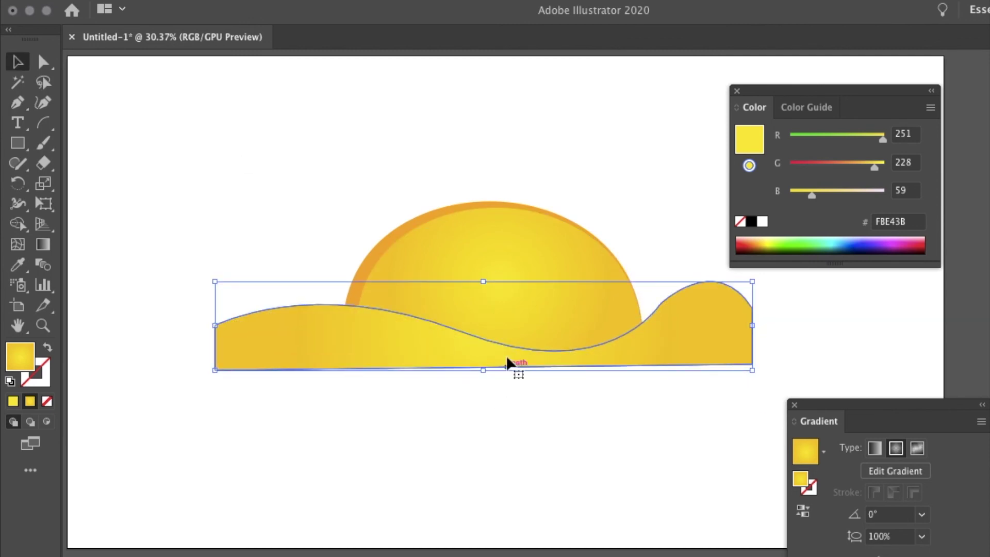
mouse_move(483, 370)
mouse_down()
mouse_move(481, 417)
mouse_move(468, 364)
mouse_up()
Select both domes together, enlarge them and reposition them behind the wavy shape so they rise above its middle
click(544, 227)
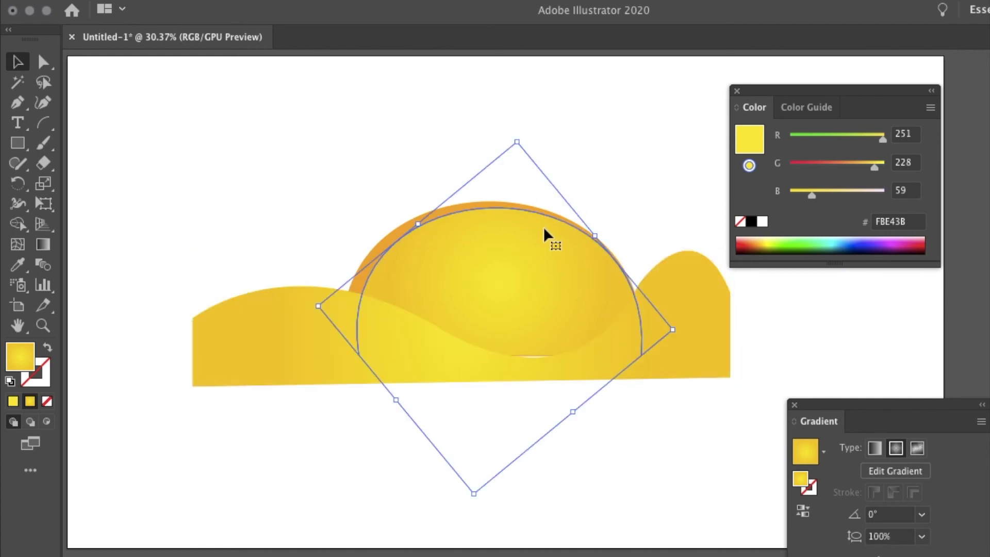
shift+click(423, 214)
drag(514, 133, 457, 357)
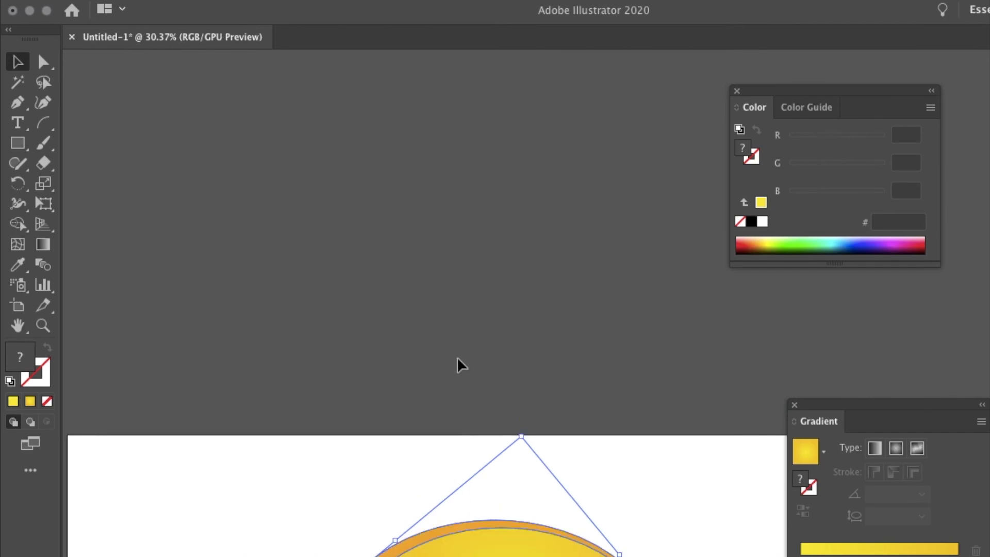
scroll(457, 356, down, 10)
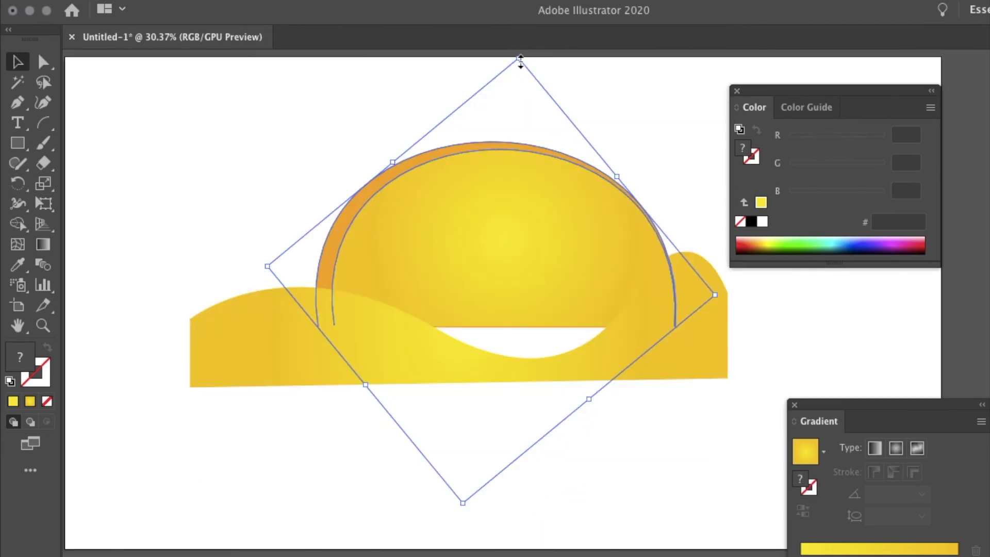
drag(521, 59, 516, 94)
drag(511, 206, 503, 254)
drag(506, 140, 512, 70)
click(669, 110)
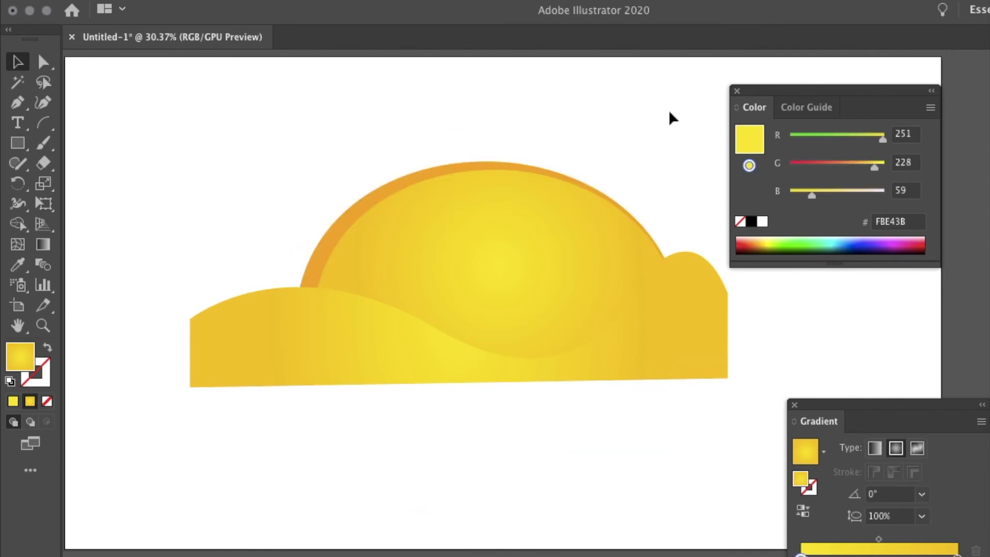
Recolour the wavy shape's radial gradient with light green 8CC63F in the centre and dark green 006837 at the outside
click(689, 287)
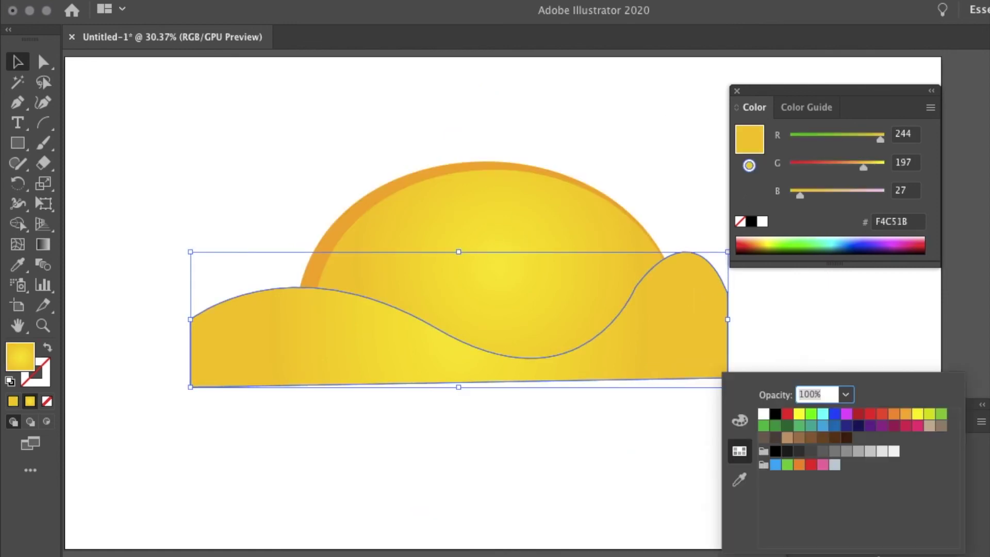
click(788, 427)
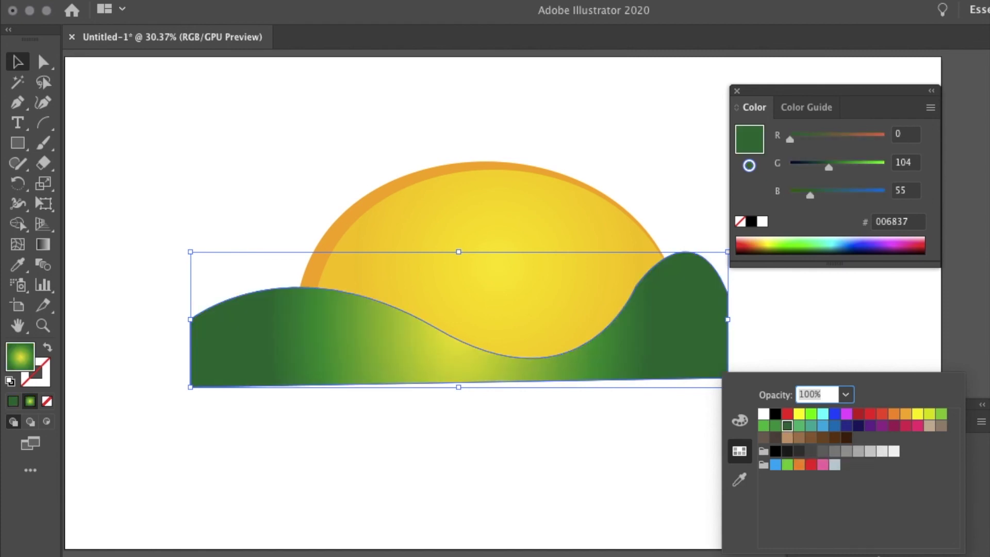
click(929, 415)
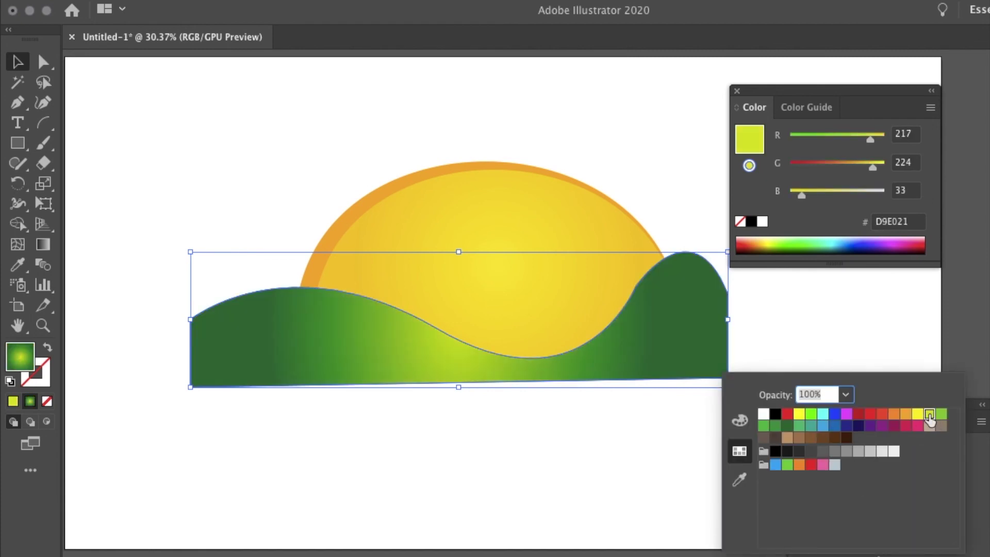
click(941, 414)
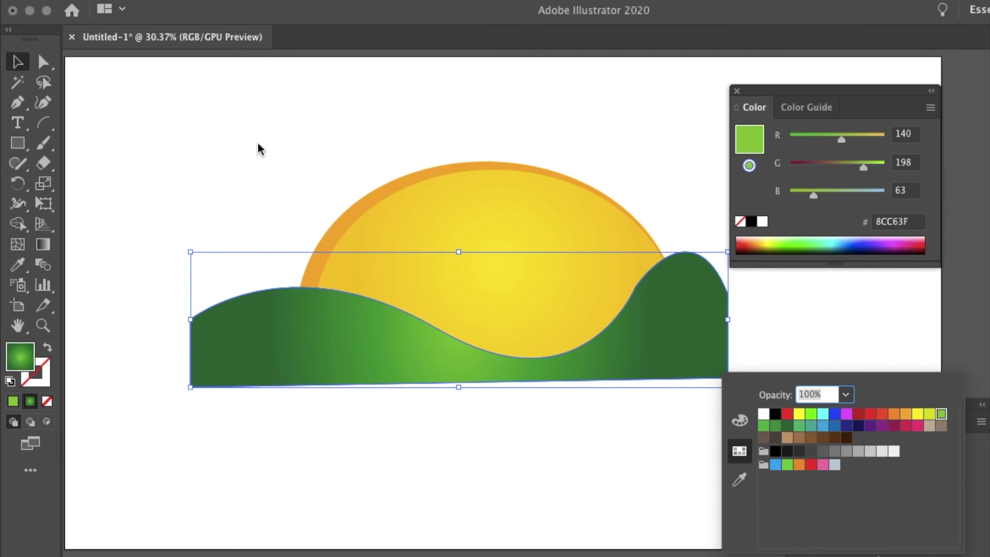
Shift the anchor point on the slope before the hill's right hump slightly to the right
click(37, 64)
click(238, 140)
click(640, 283)
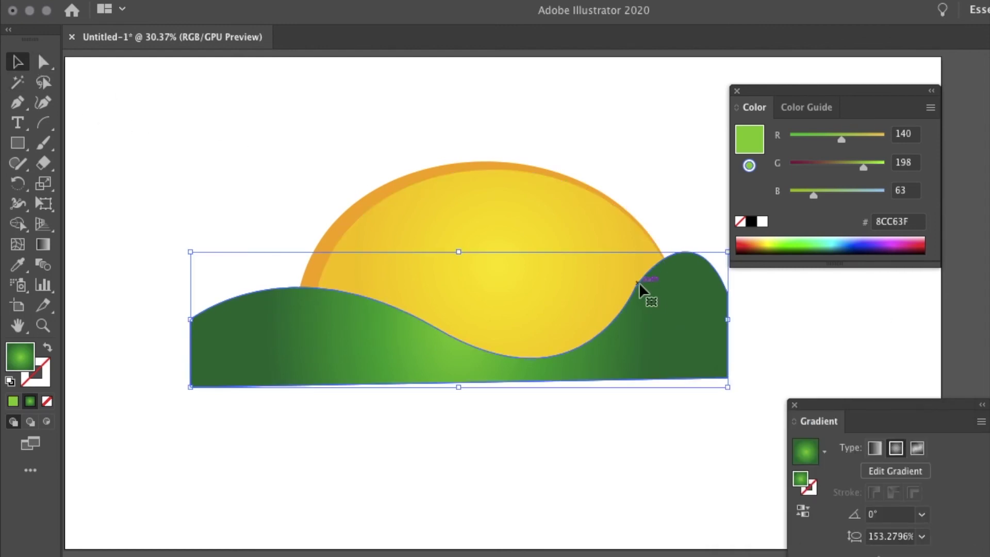
key(a)
drag(634, 290, 655, 293)
click(697, 175)
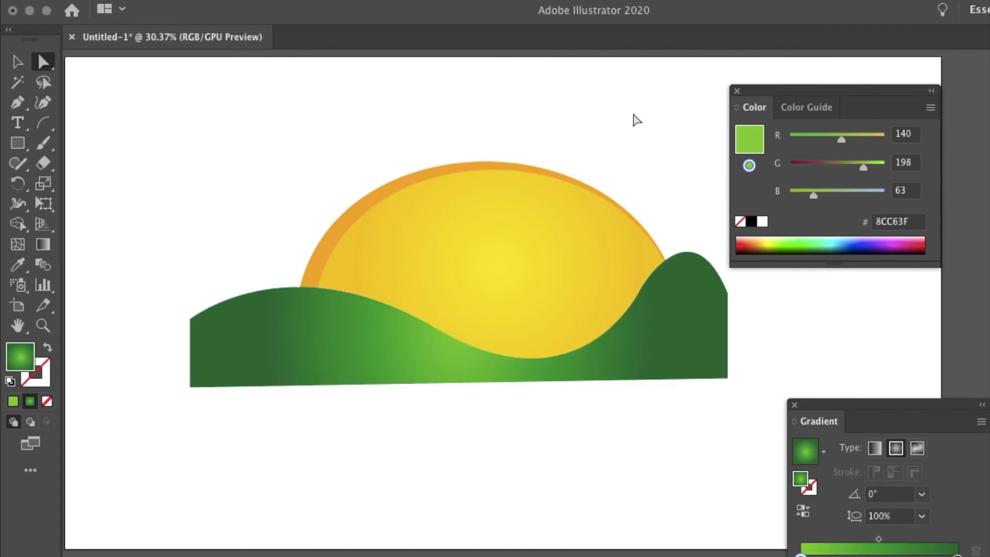
Pull the hill's two upper side corners outward to the base and raise the right slope's anchor to a peak at the dome's edge
drag(192, 324, 164, 386)
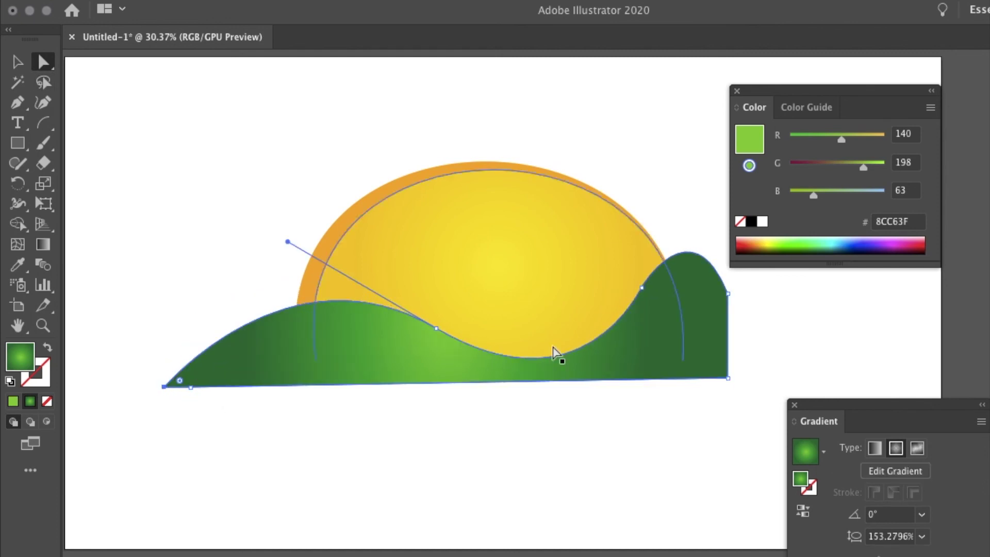
drag(728, 293, 817, 377)
drag(648, 288, 652, 242)
click(664, 220)
click(665, 279)
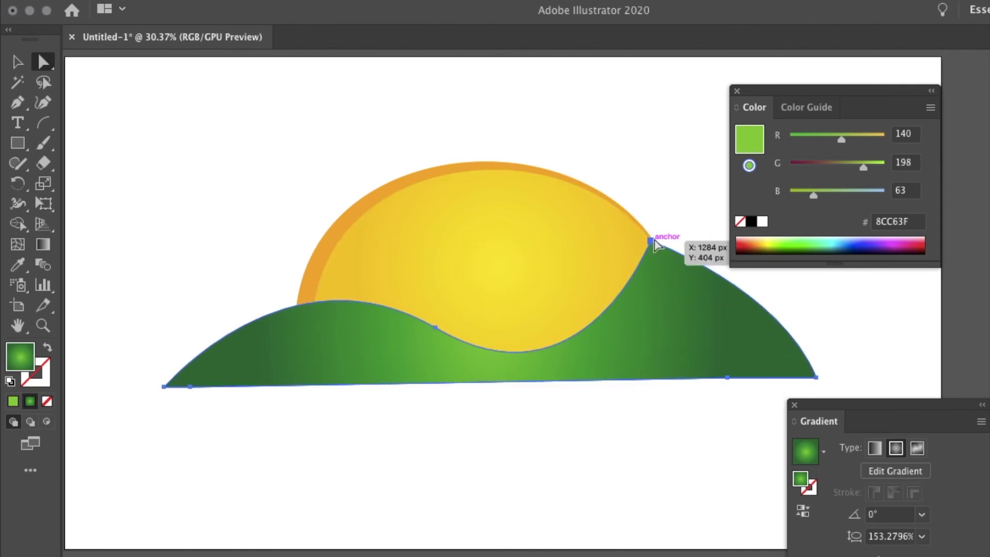
Examine up close and from afar where the hill's peak meets the edge of the dome
click(670, 222)
click(656, 255)
scroll(652, 239, up, 5)
click(651, 237)
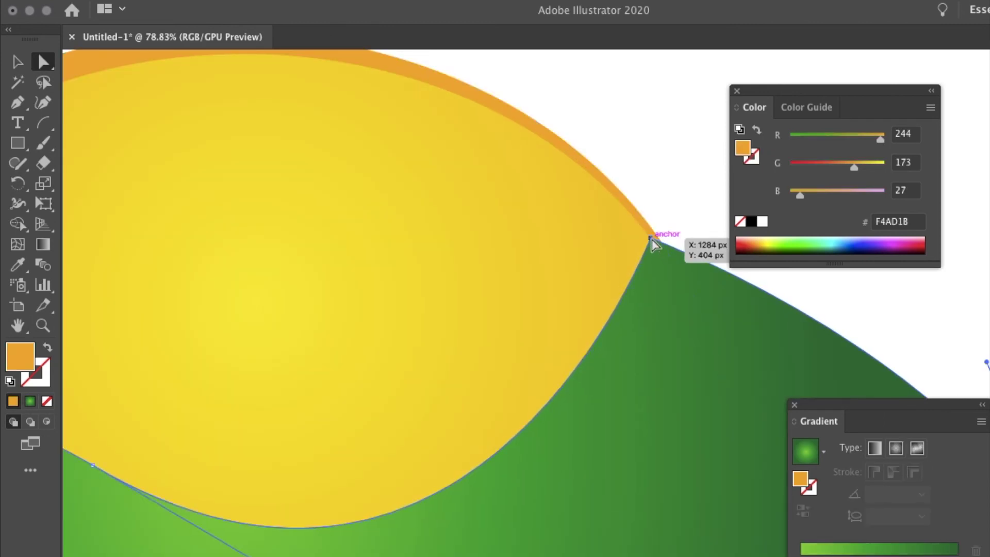
click(663, 247)
scroll(664, 216, down, 6)
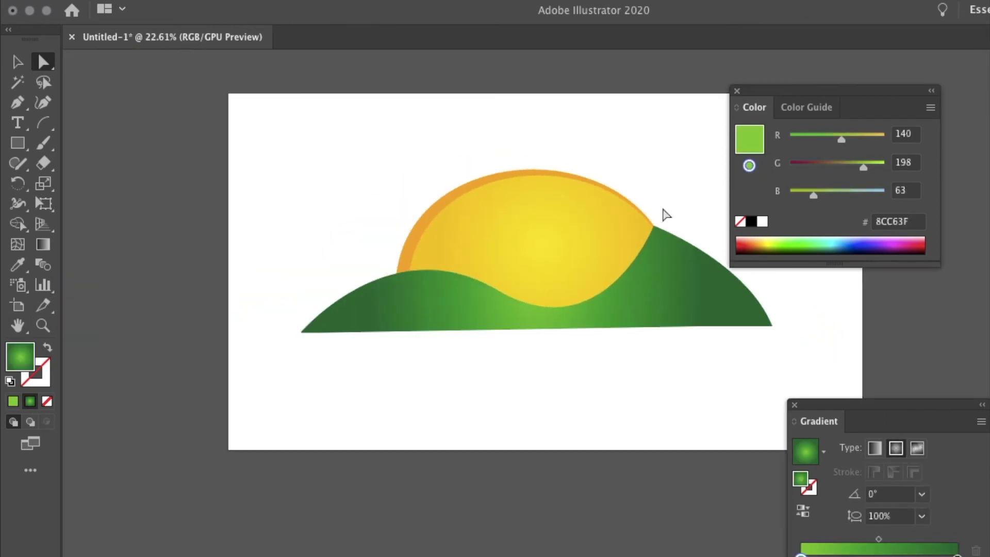
scroll(662, 209, down, 2)
scroll(662, 209, up, 5)
scroll(663, 209, down, 2)
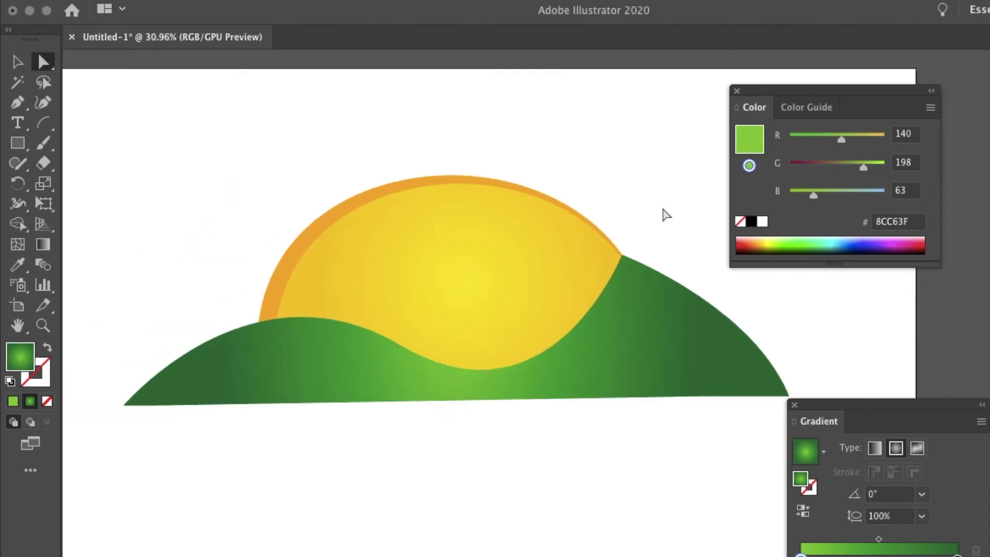
scroll(665, 214, down, 1)
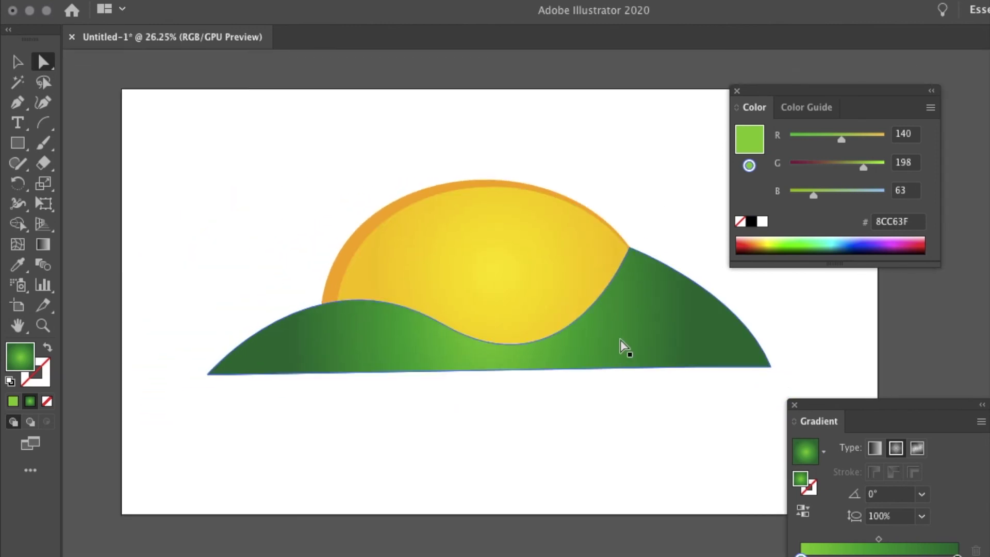
Select both domes together and enlarge them
click(541, 268)
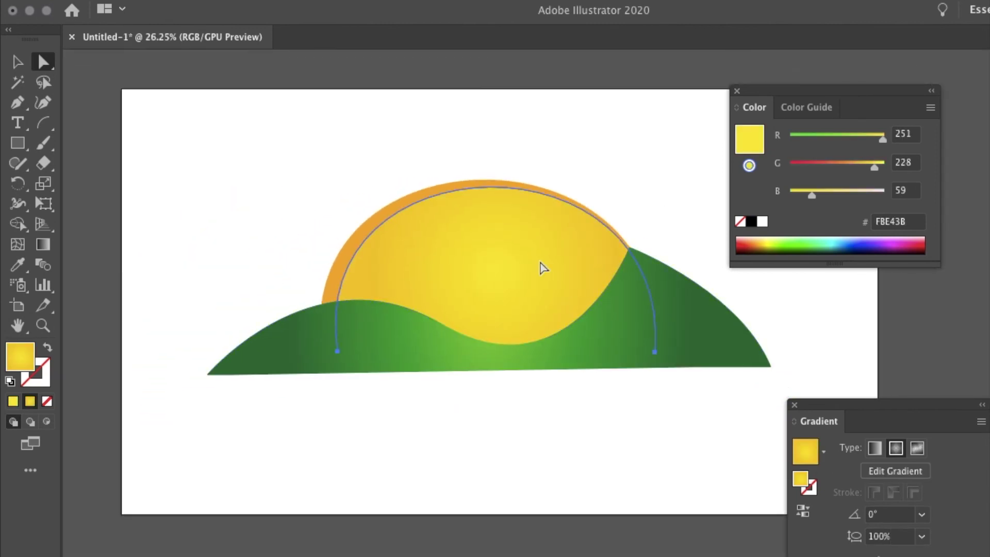
shift+click(461, 191)
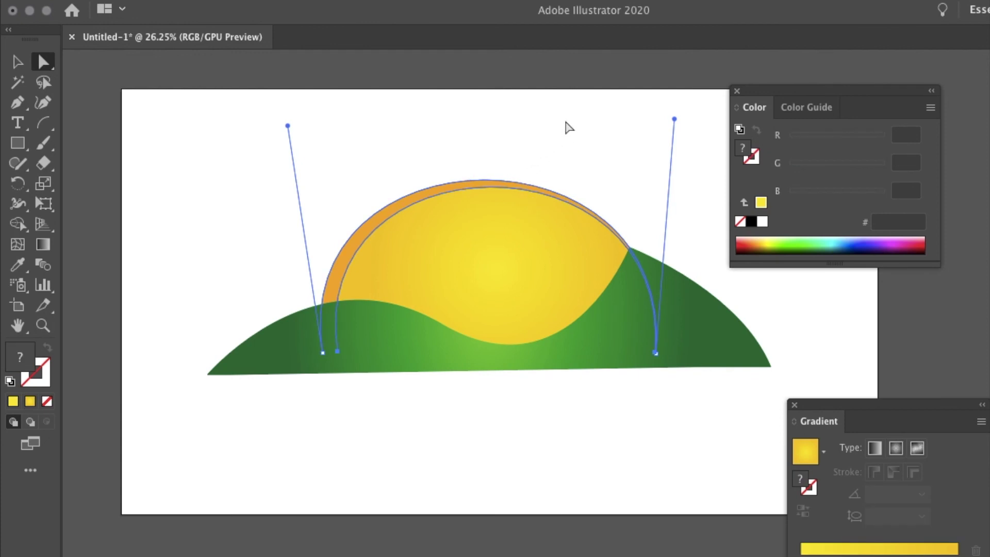
click(19, 62)
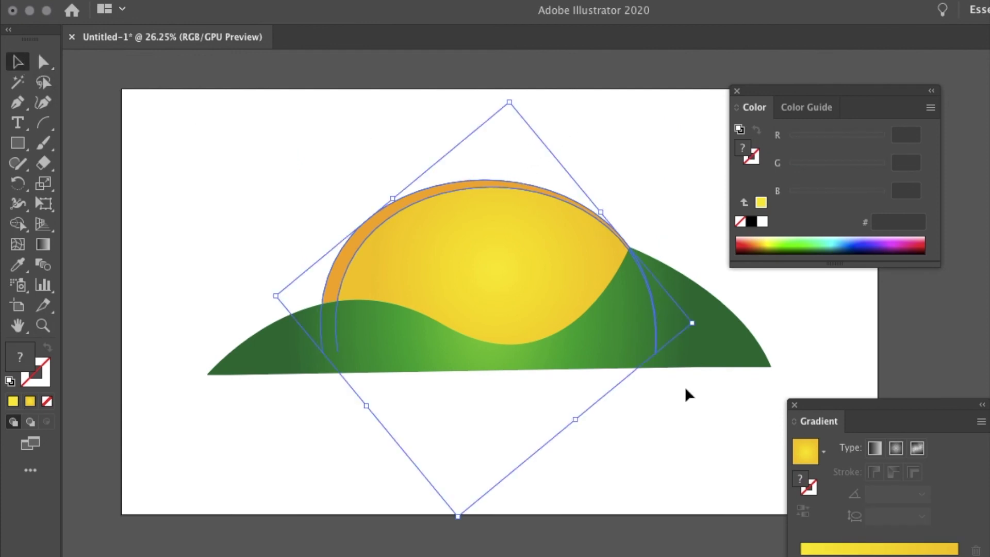
drag(510, 101, 473, 296)
key(super+z)
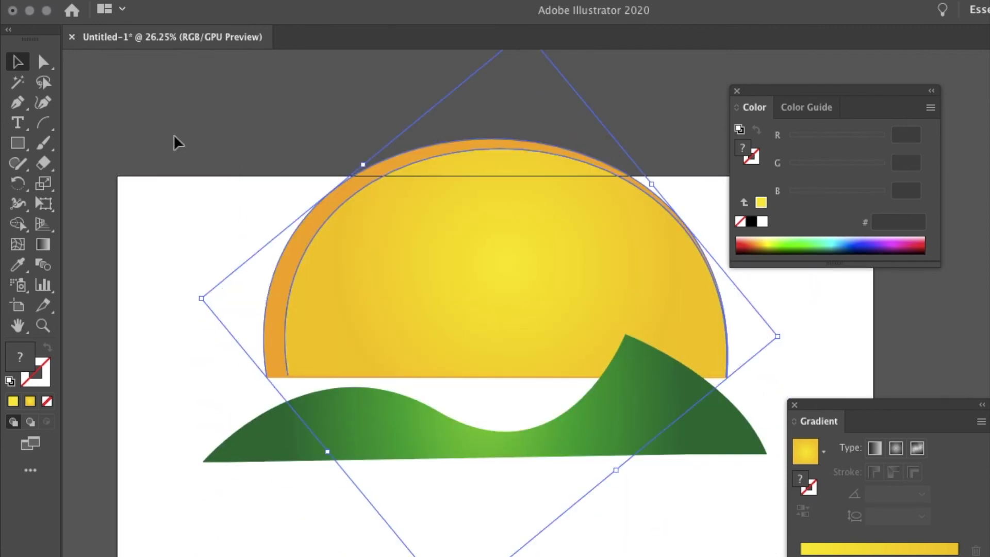
Move the enlarged domes down onto the artboard and lower the hill over their base
drag(537, 138, 540, 372)
scroll(540, 372, down, 3)
click(540, 373)
drag(733, 360, 739, 436)
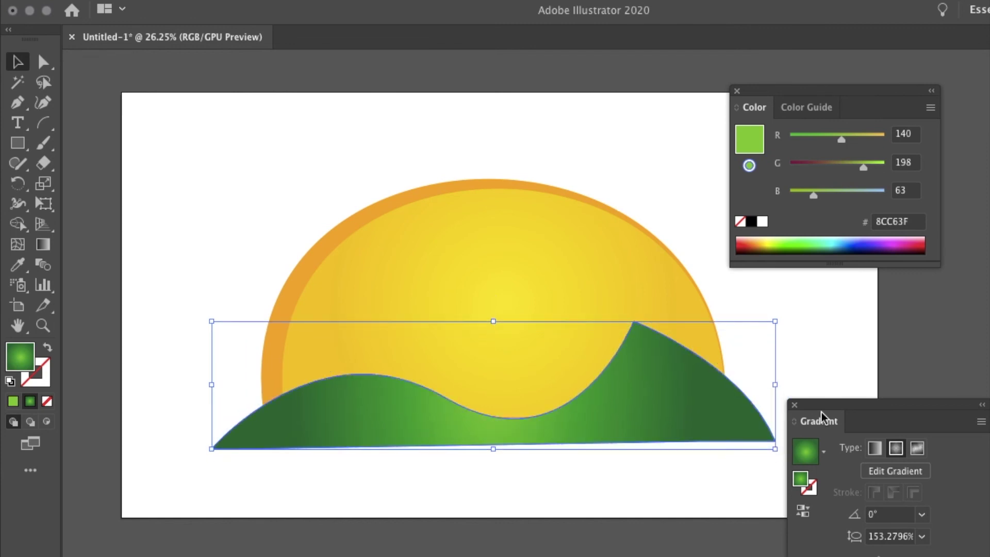
click(815, 369)
Shift the whole hill shape down and slightly left so its valley sits below the domes' base
click(43, 62)
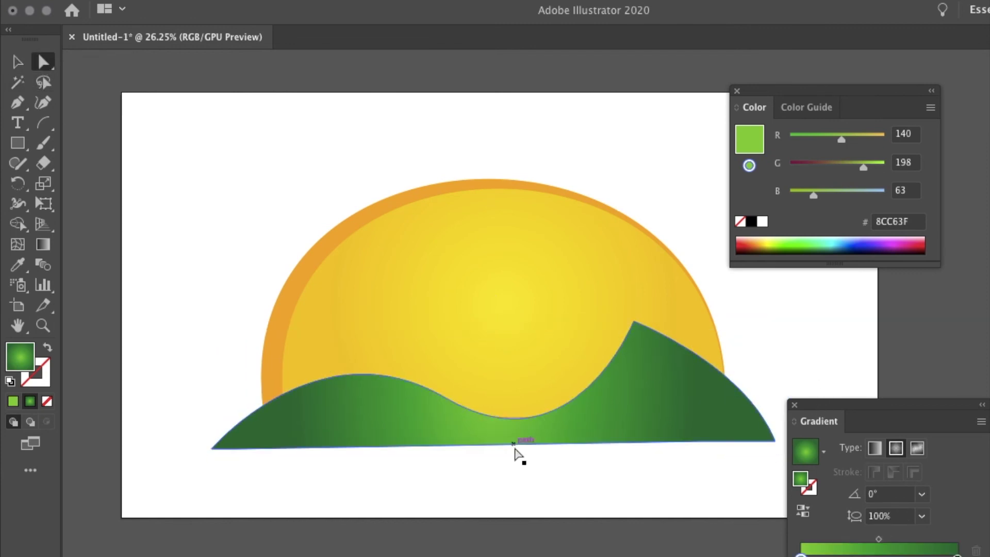
click(514, 448)
drag(522, 417, 512, 466)
click(512, 464)
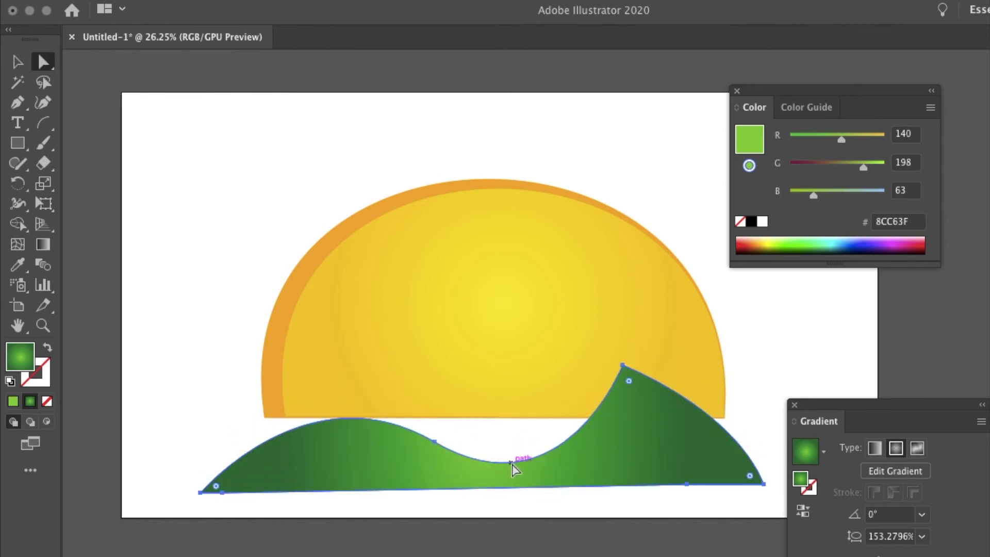
Adjust the hill's anchor points to turn the sharp right peak into a rounded hump and flatten the valley
click(502, 449)
click(435, 442)
drag(564, 517, 565, 464)
click(624, 365)
drag(627, 382, 637, 436)
drag(426, 467, 419, 415)
Reposition the hill over the lower part of the domes and widen it to the artboard's left edge
click(18, 63)
drag(475, 441, 476, 511)
drag(557, 474, 594, 433)
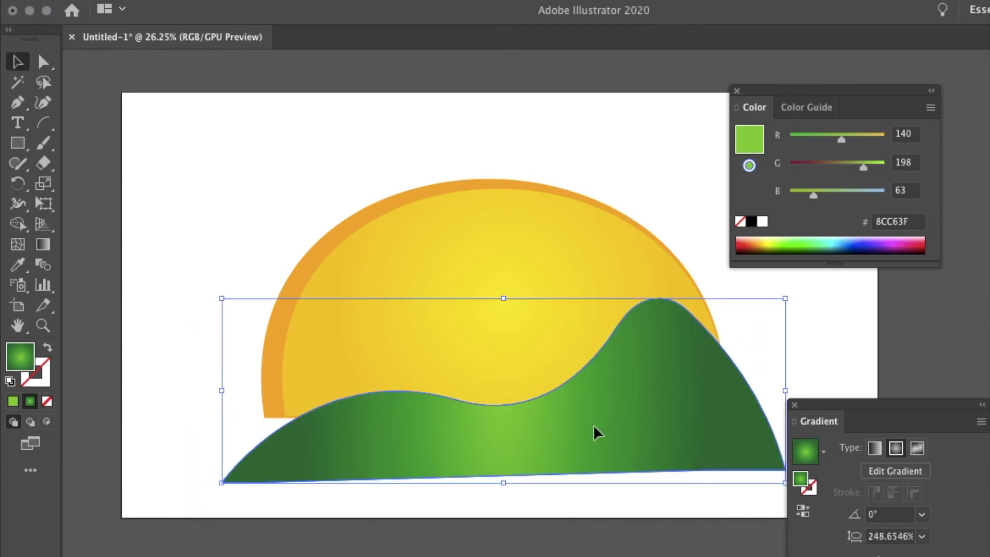
drag(222, 390, 114, 381)
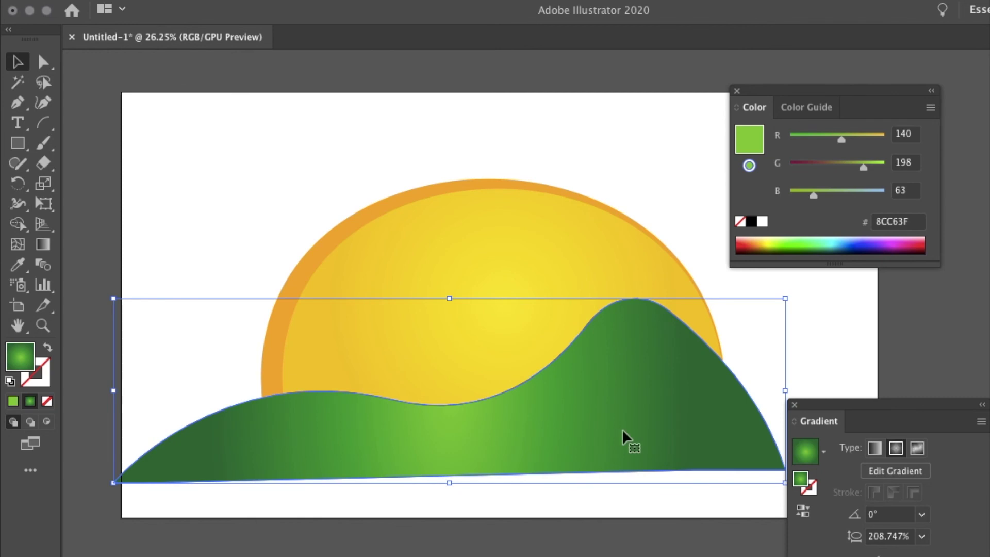
Fit the hill across the artboard's width, rotate it by about -1.161° to level its base, and raise it slightly
scroll(622, 434, right, 4)
scroll(625, 435, down, 3)
drag(661, 383, 736, 398)
drag(652, 407, 655, 428)
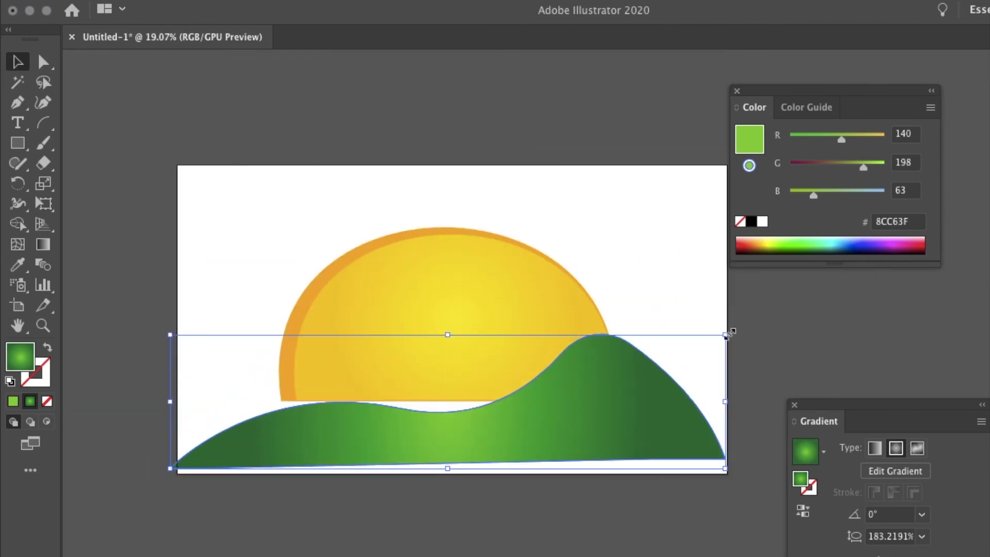
drag(722, 331, 723, 333)
drag(640, 407, 639, 387)
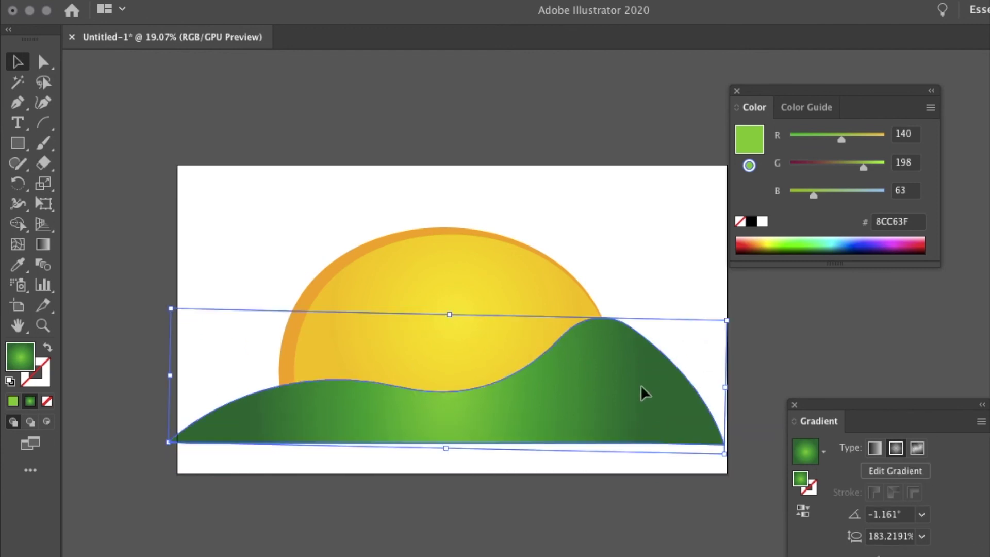
Stretch the hill taller and adjust its position and width so it runs between the artboard's side edges
drag(446, 448, 446, 474)
drag(449, 314, 450, 291)
drag(564, 397, 575, 380)
click(764, 360)
click(728, 426)
drag(735, 375, 739, 375)
Align the hill's base anchor points with the artboard's bottom edge and corners, and reduce the hill's height
key(a)
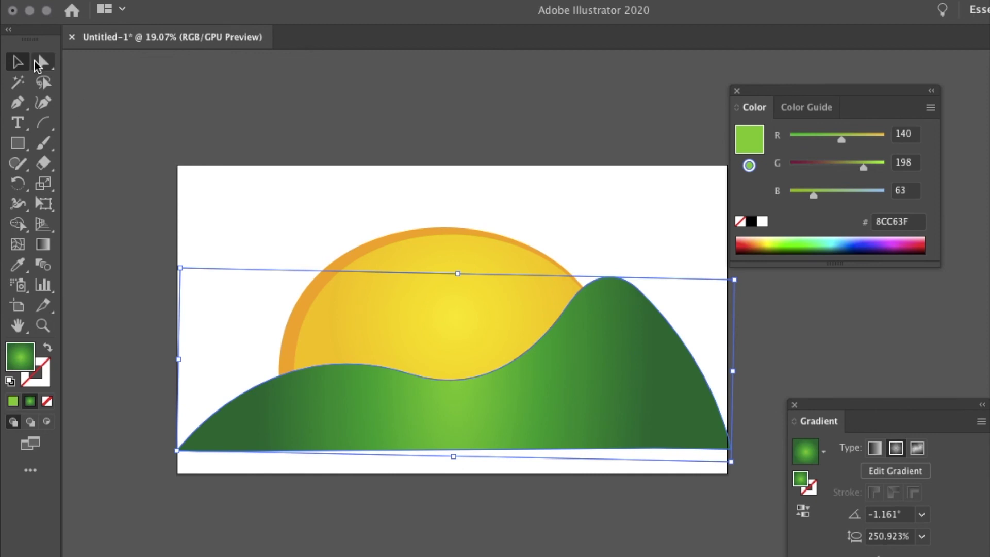
drag(175, 451, 196, 473)
drag(657, 450, 657, 472)
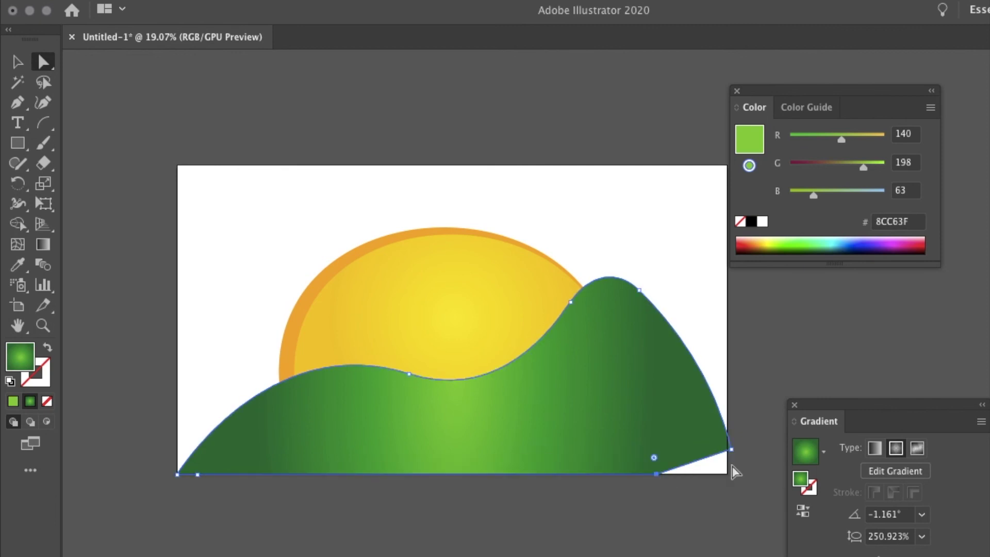
drag(732, 451, 726, 470)
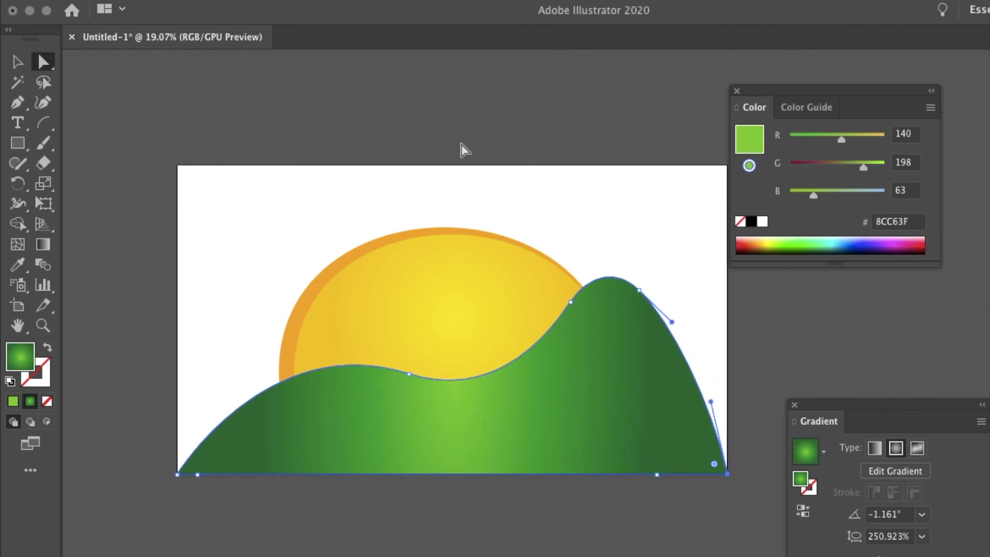
click(26, 63)
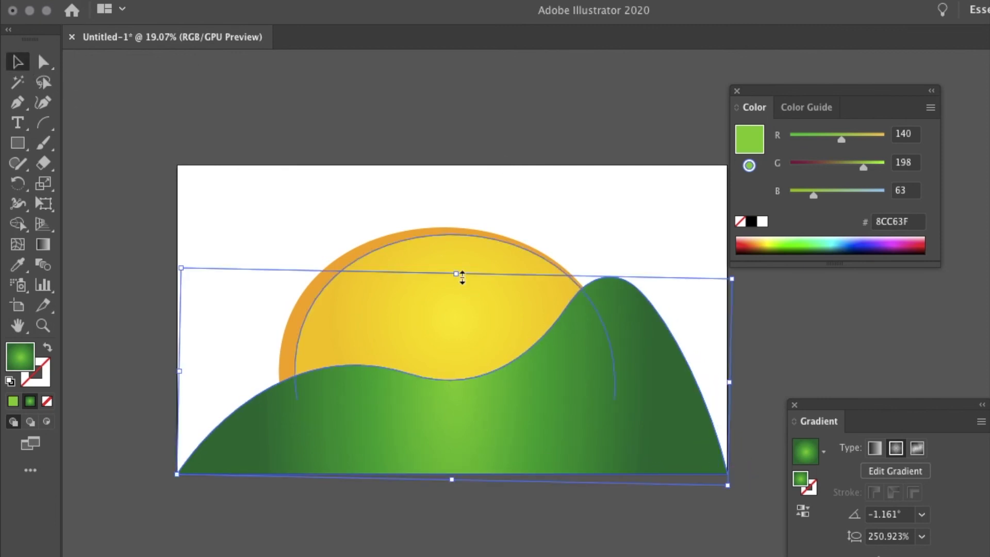
drag(462, 277, 459, 330)
Enlarge both domes and move them left so they rise behind the hill's left side and valley
click(455, 260)
drag(456, 261, 456, 276)
drag(473, 170, 472, 130)
drag(500, 300, 479, 292)
drag(450, 116, 425, 112)
drag(463, 280, 430, 269)
drag(398, 118, 397, 98)
drag(420, 259, 420, 299)
click(541, 158)
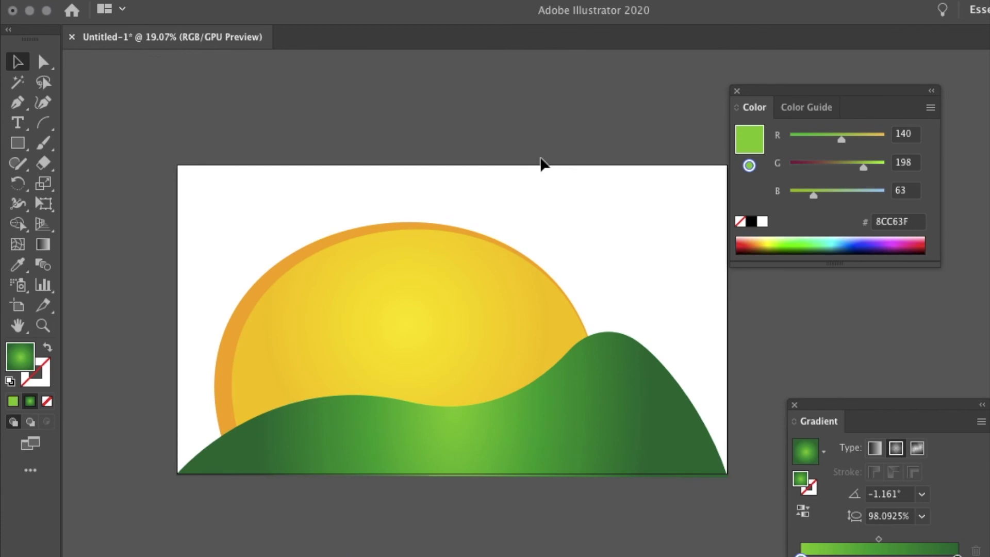
Add a text area across the upper part of the domes containing THANK YOU, centre-aligned
click(18, 123)
drag(218, 209, 563, 344)
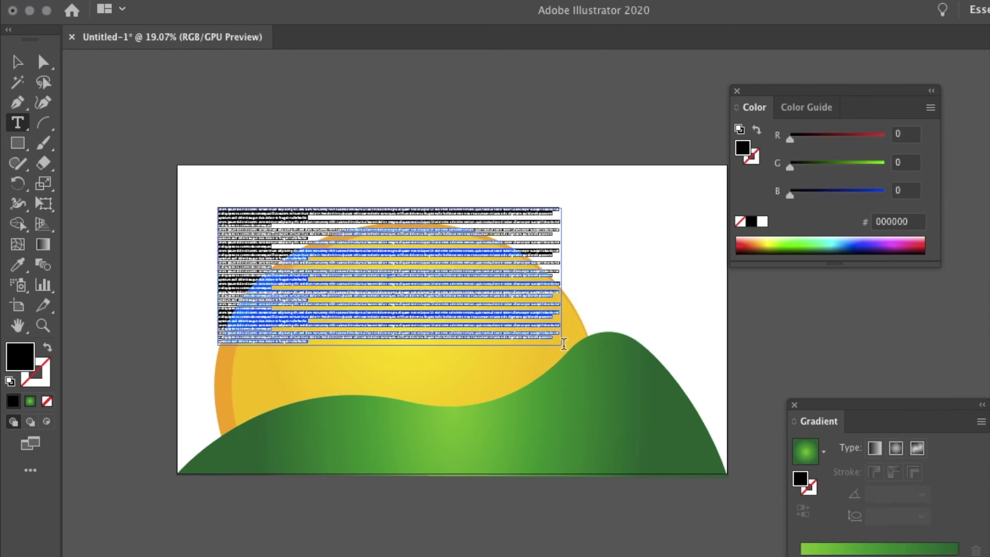
key(BackSpace)
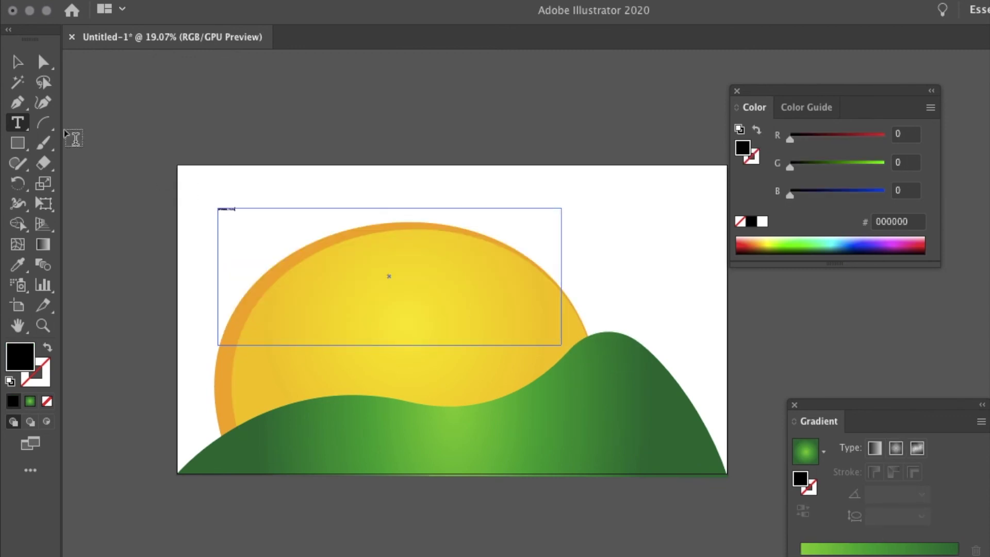
click(21, 62)
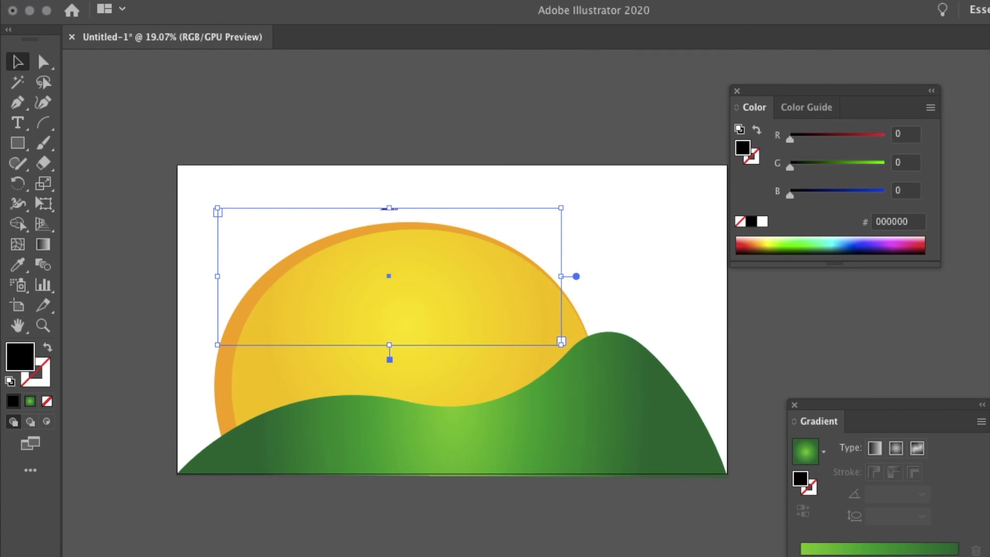
Browse the fonts for the THANK YOU text and enlarge the text
scroll(893, 500, down, 3)
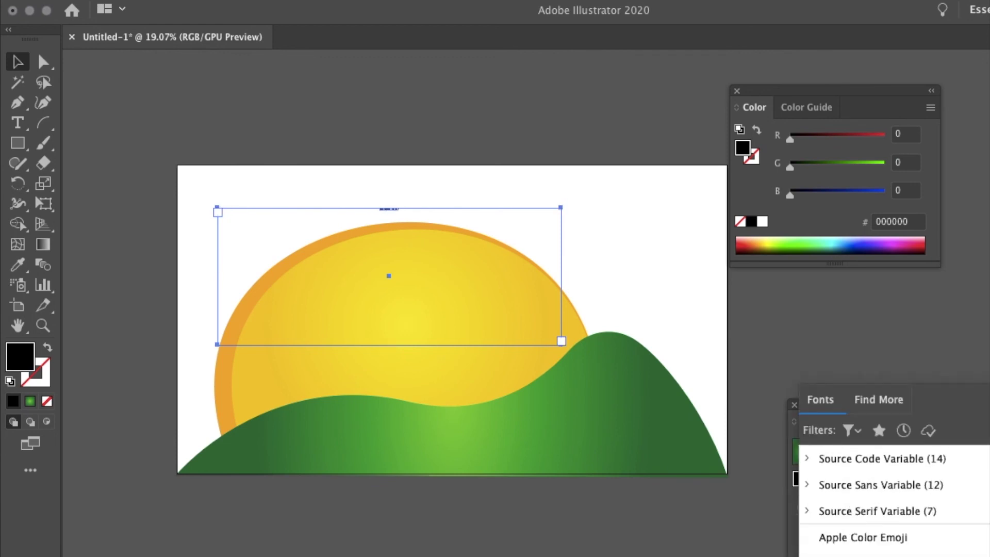
scroll(894, 500, down, 3)
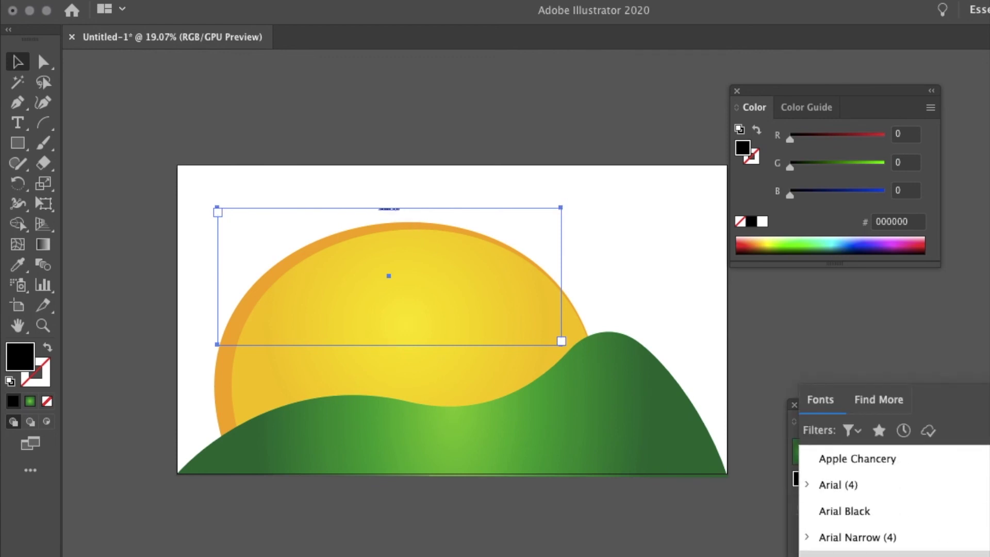
key(Escape)
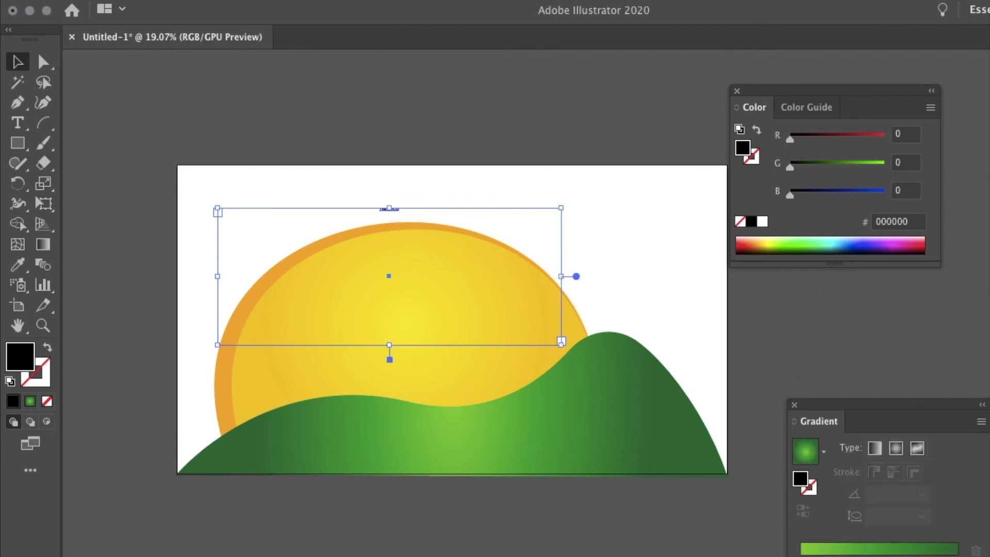
key(super+shift+period)
key(super+shift+period)
key(super+shift+period)
key(super+shift+period)
key(super+shift+period)
key(super+shift+period)
key(super+shift+period)
key(super+shift+period)
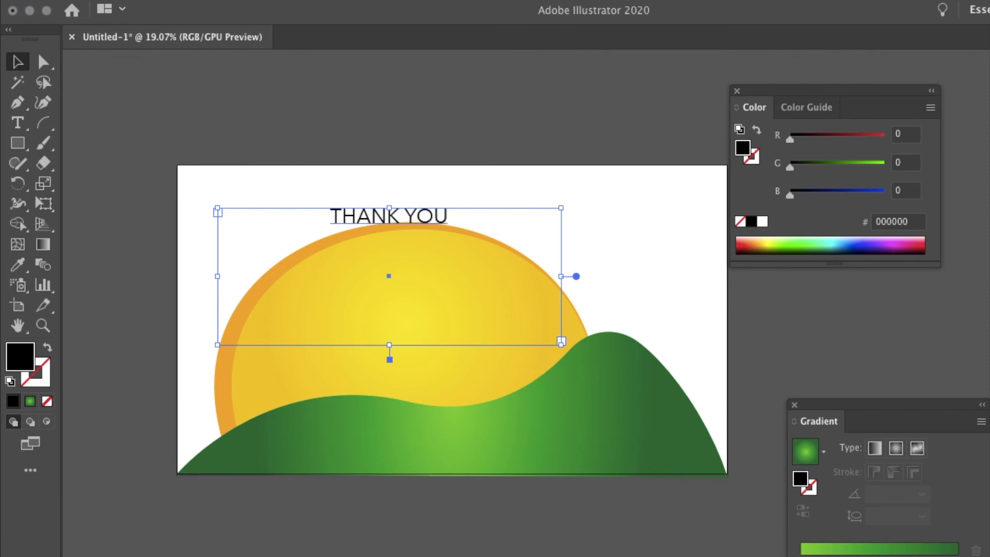
Shrink the THANK YOU text area to fit its text and move it onto the upper part of the sun
drag(389, 344, 385, 237)
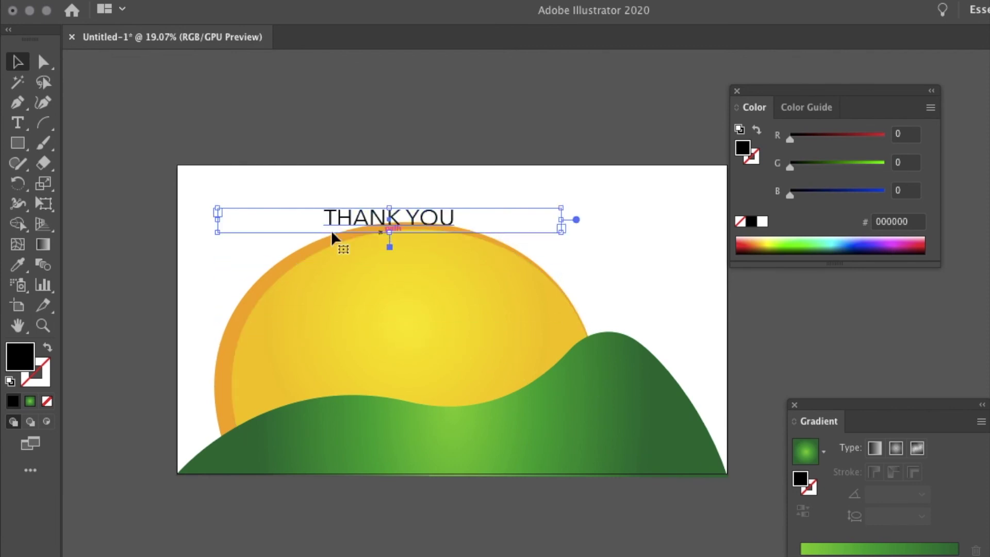
drag(218, 220, 416, 220)
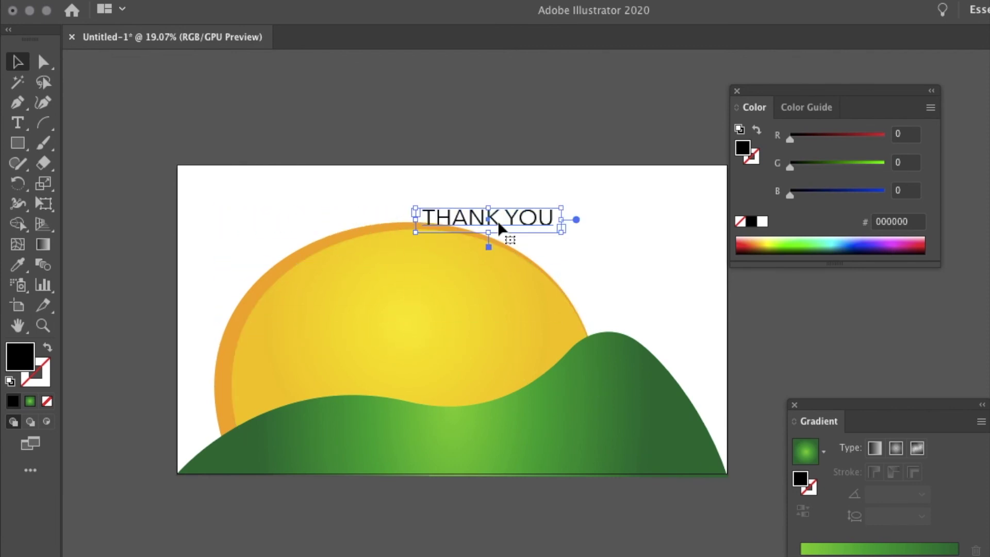
drag(505, 215, 417, 270)
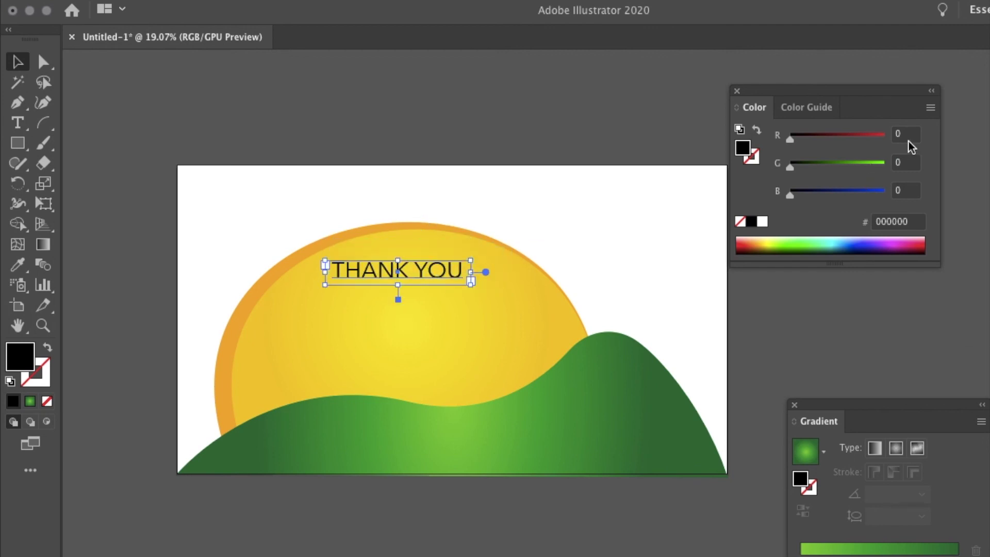
Switch the THANK YOU text's colour to CMYK and set it to C 85.5, M 36.22, Y 28.21 and K 61
click(935, 108)
click(969, 179)
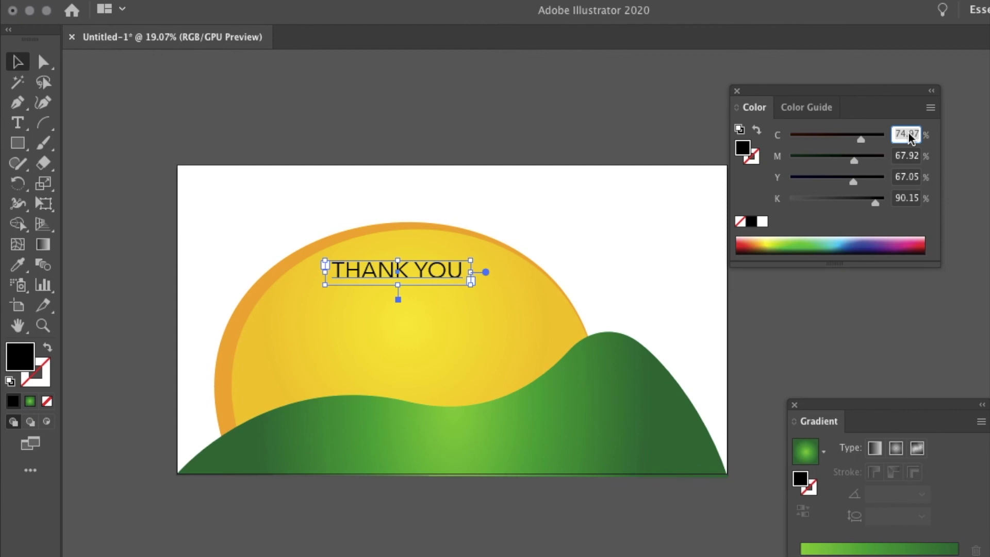
text(85.5)
key(Return)
text(36)
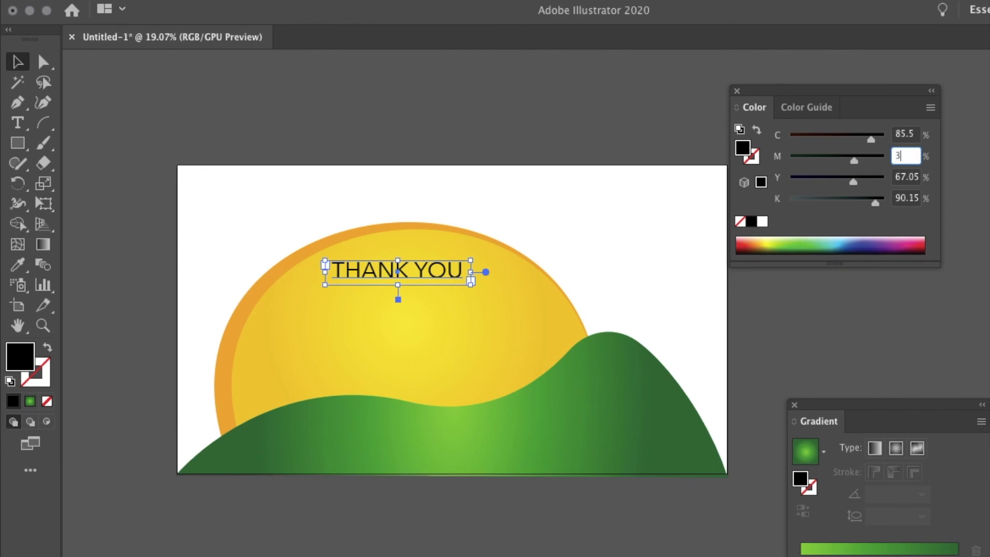
click(905, 179)
text(28.21)
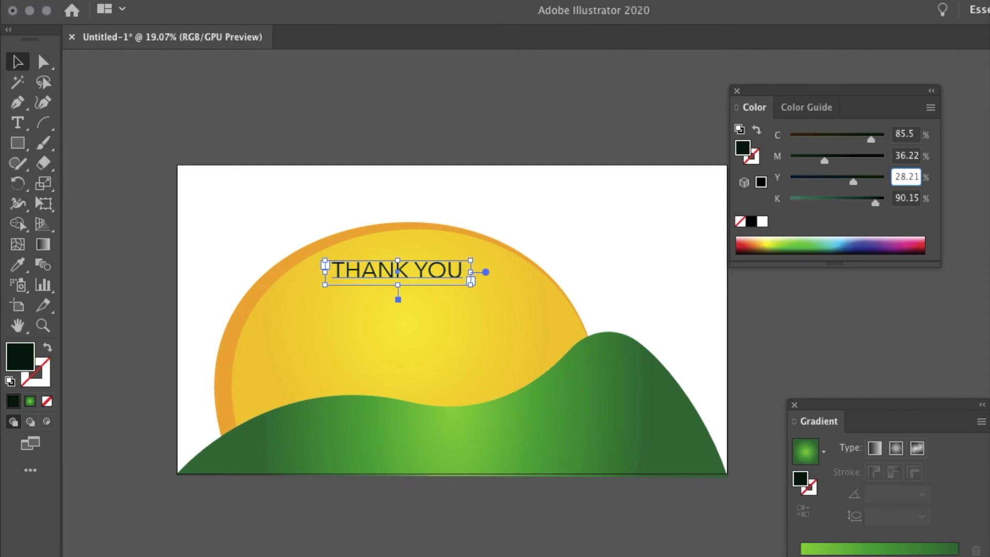
click(912, 198)
text(2.08)
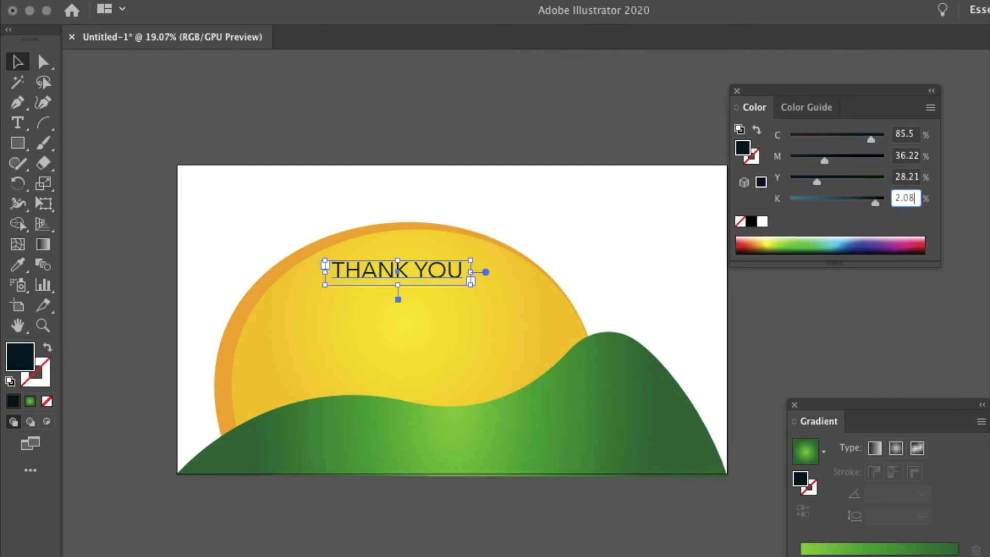
key(Return)
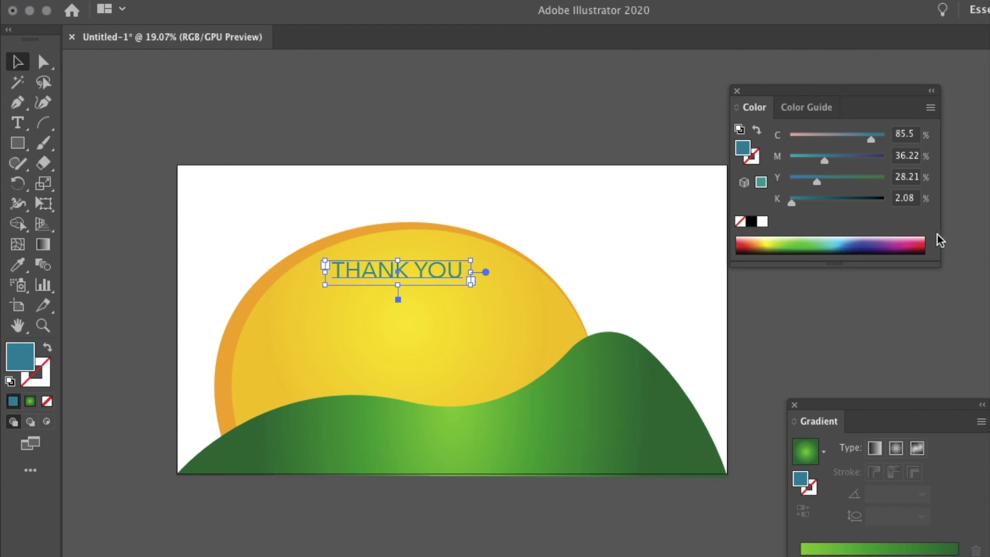
drag(792, 205, 848, 205)
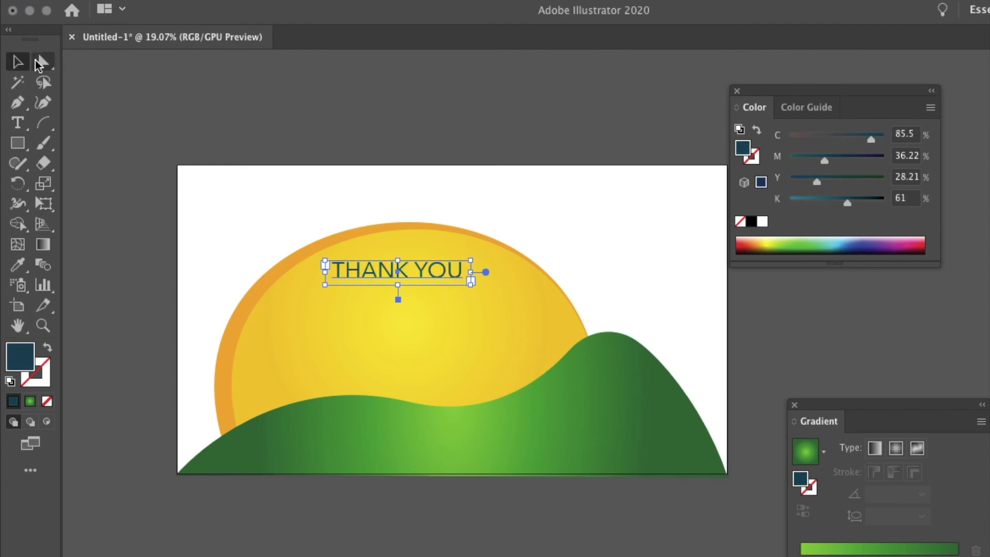
Apply a horizontal Arc warp with a 50% bend to the THANK YOU text
click(335, 0)
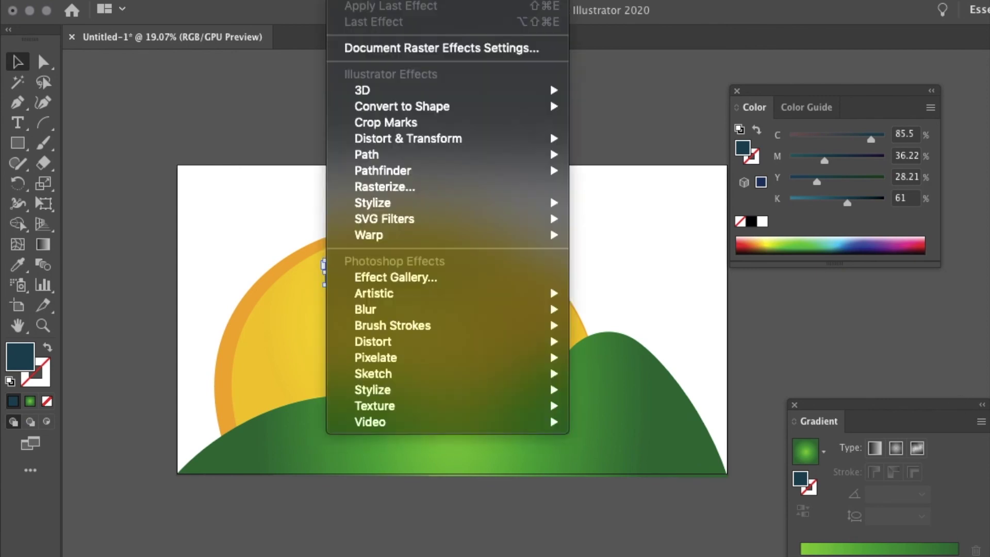
mouse_move(427, 236)
click(639, 235)
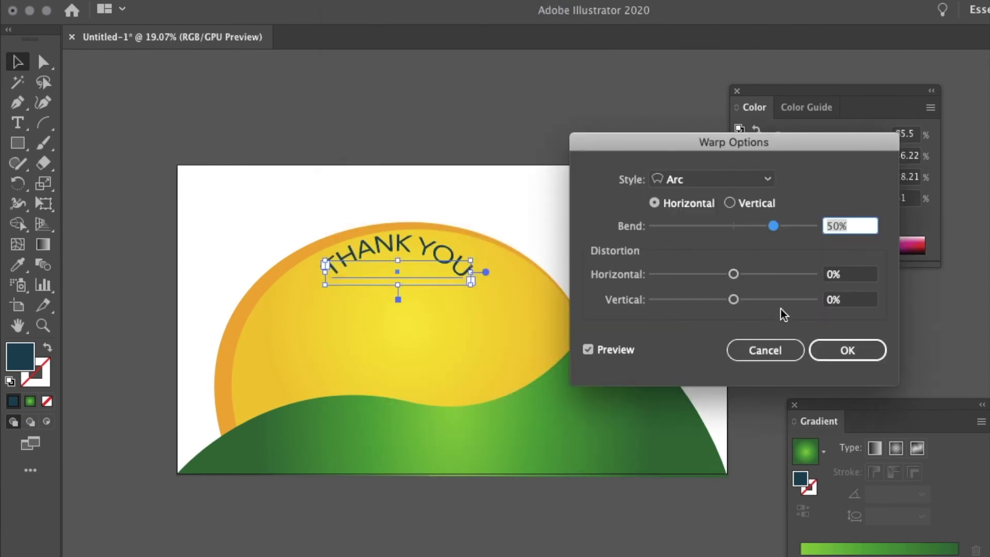
click(847, 351)
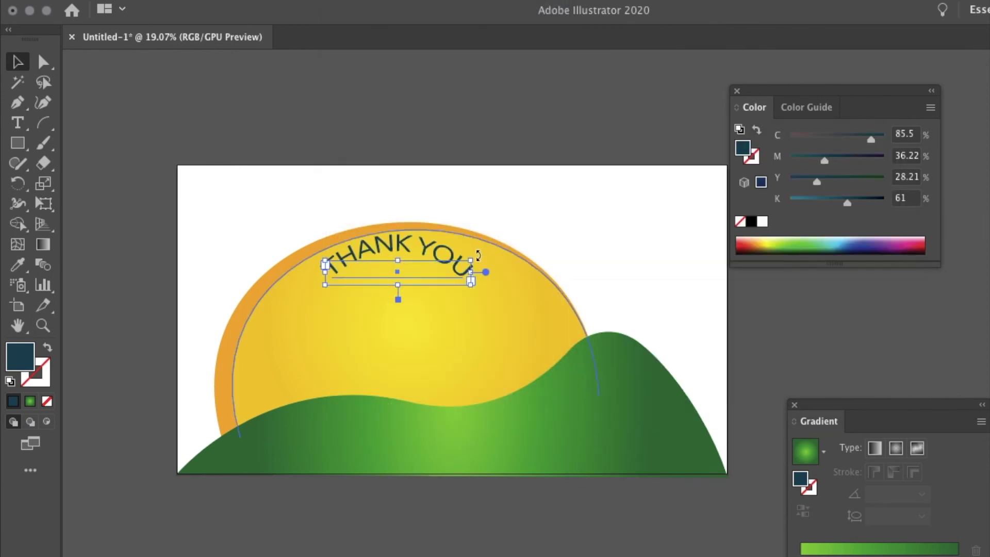
Reposition the arched THANK YOU text so it follows the sun's upper edge, slightly right of the sun's centre
mouse_move(459, 256)
mouse_down()
mouse_move(443, 268)
mouse_move(463, 248)
mouse_up()
key(super+z)
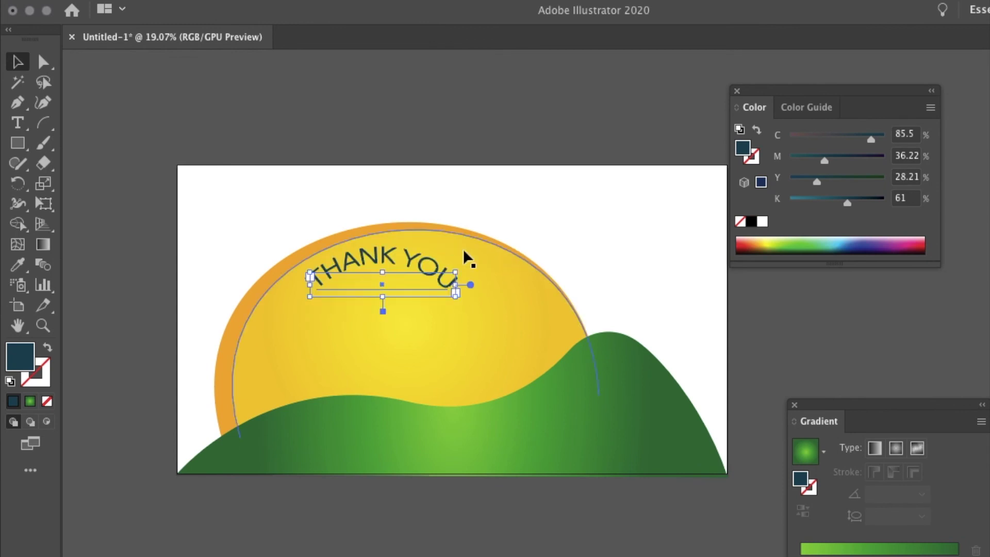
mouse_move(425, 271)
mouse_down()
mouse_move(456, 270)
mouse_move(444, 272)
mouse_up()
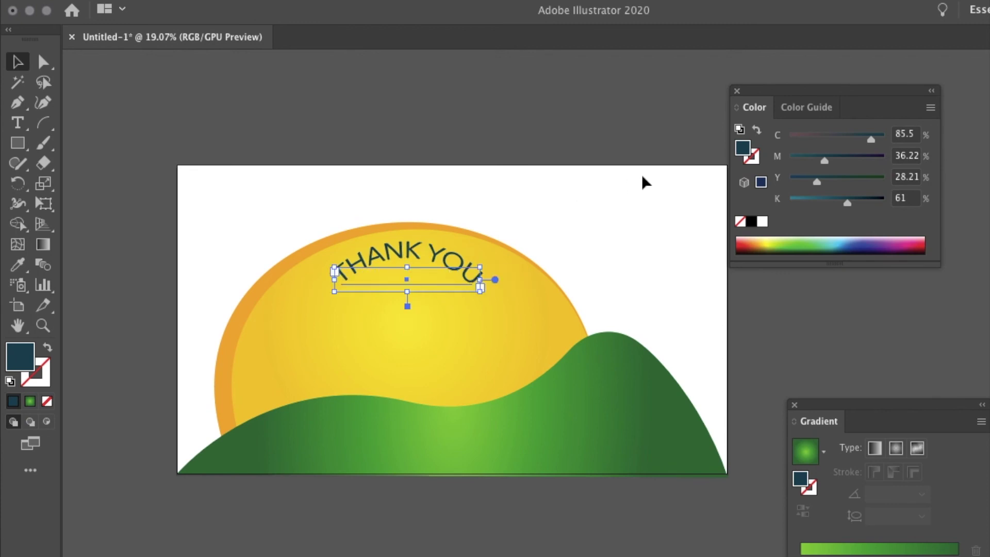
click(463, 261)
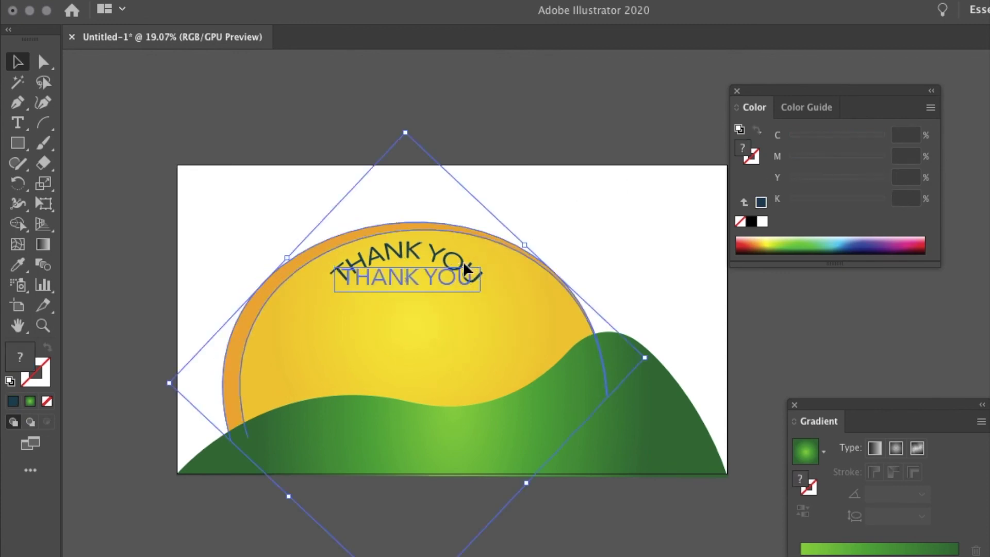
click(463, 267)
drag(459, 267, 476, 267)
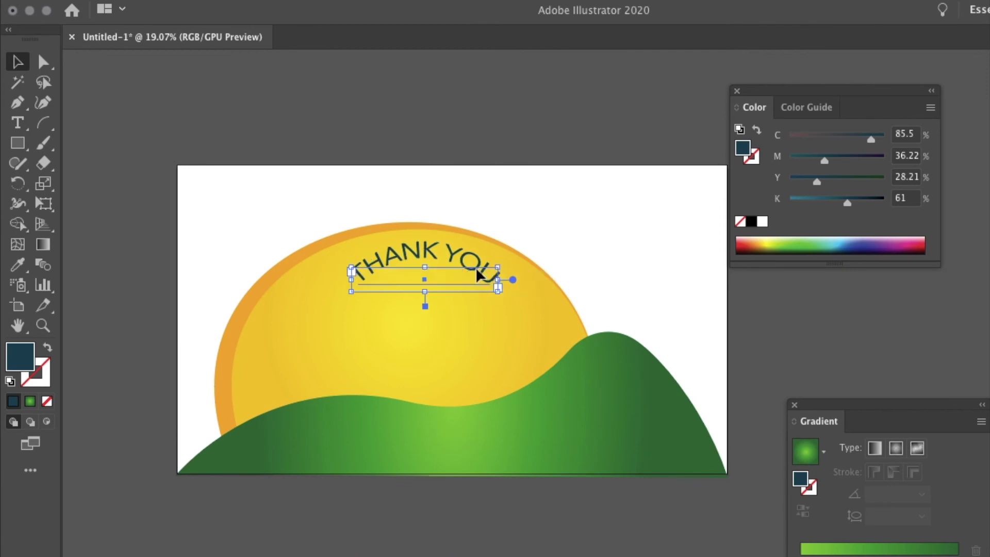
click(562, 185)
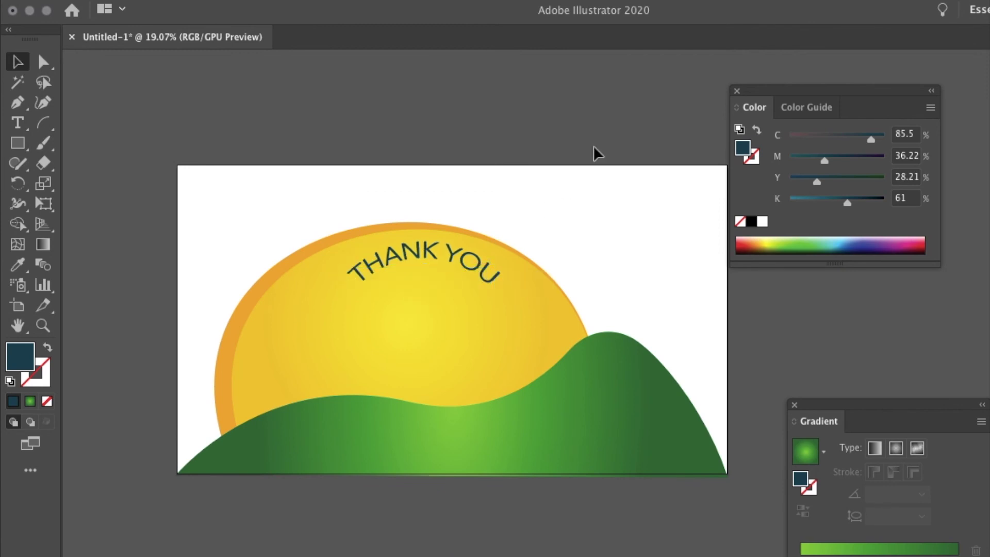
click(356, 265)
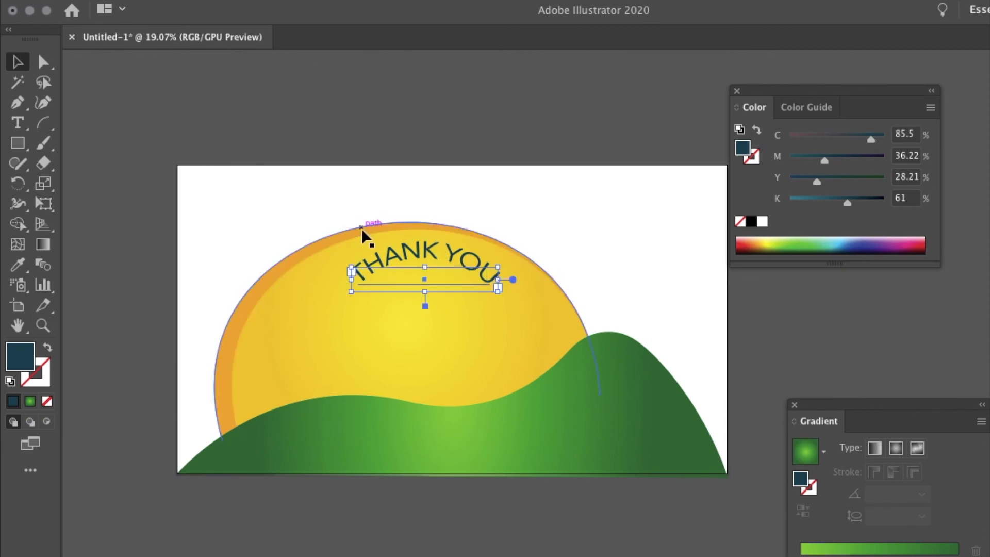
Add a text area in the middle of the sun below THANK YOU, containing FOR BEING
click(17, 122)
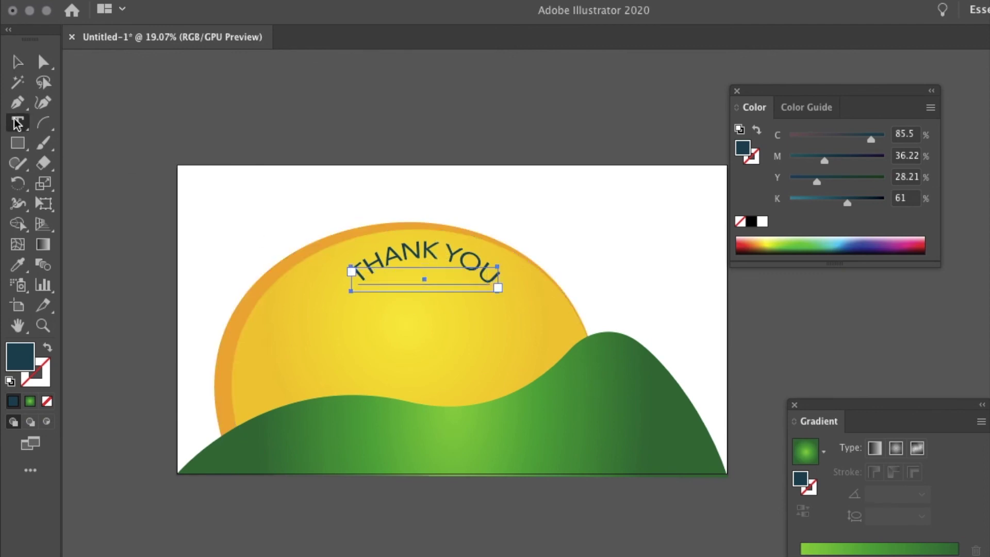
drag(360, 324, 491, 370)
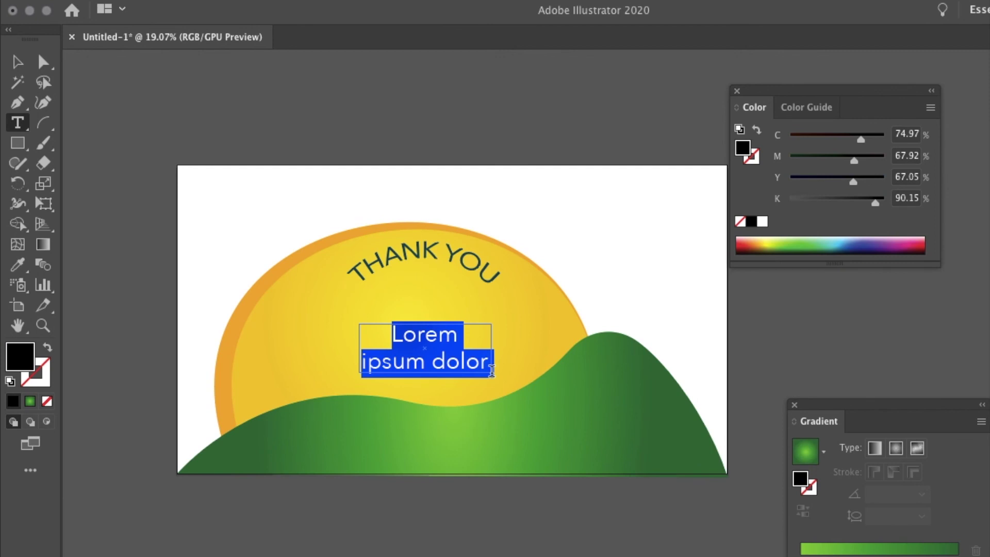
text(FOR BEING)
click(17, 265)
click(412, 250)
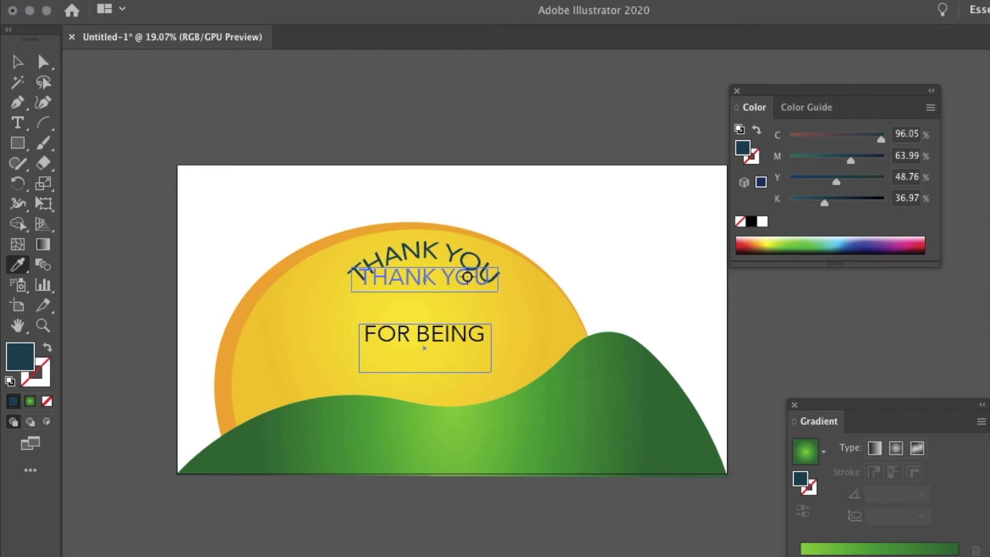
Move the FOR BEING text up directly beneath THANK YOU and reduce its text area's height to one line
scroll(467, 277, up, 2)
click(17, 61)
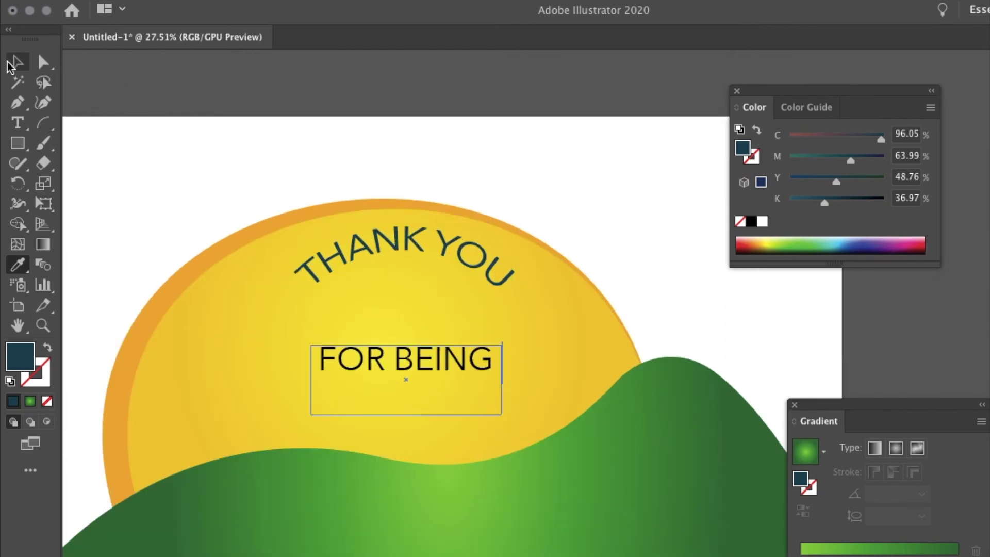
click(371, 366)
drag(371, 366, 367, 310)
drag(406, 358, 406, 317)
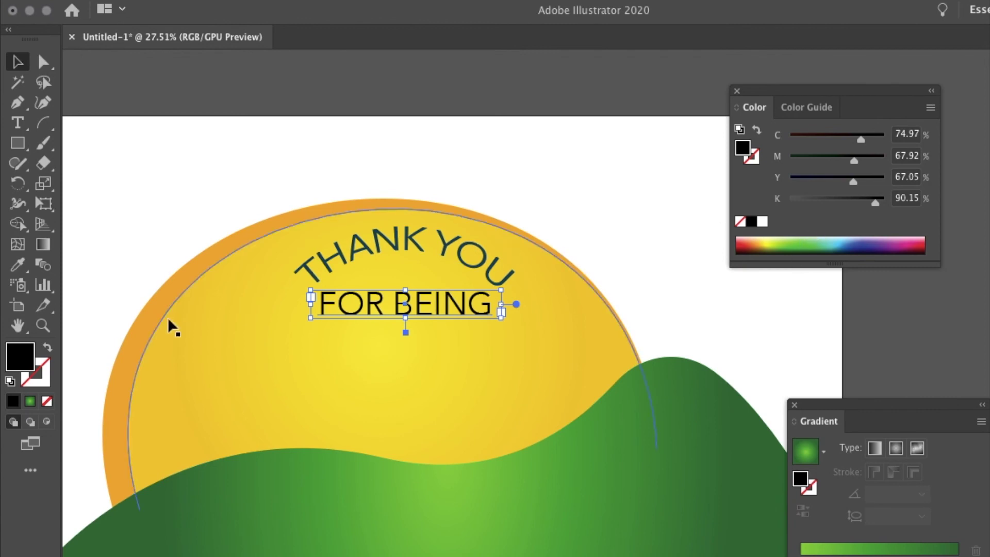
Match the FOR BEING text's colour to THANK YOU, reduce its size and nudge it up under the arch
click(18, 265)
click(406, 243)
key(v)
key(super+shift+comma)
key(super+shift+comma)
key(super+shift+comma)
key(super+shift+comma)
key(super+shift+comma)
key(super+shift+comma)
key(super+shift+comma)
key(super+shift+comma)
key(super+shift+comma)
key(super+shift+comma)
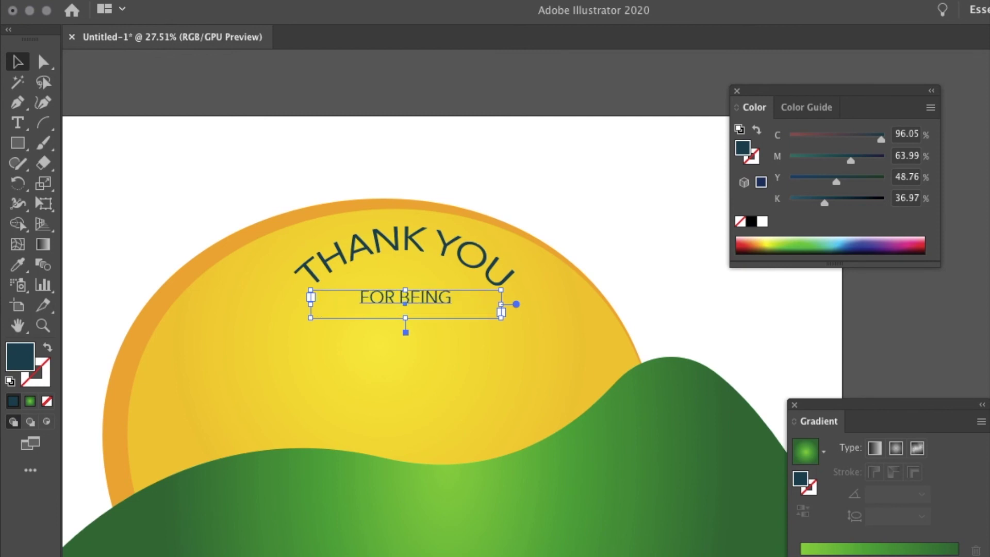
key(super+shift+period)
key(super+shift+period)
drag(430, 301, 430, 288)
click(573, 149)
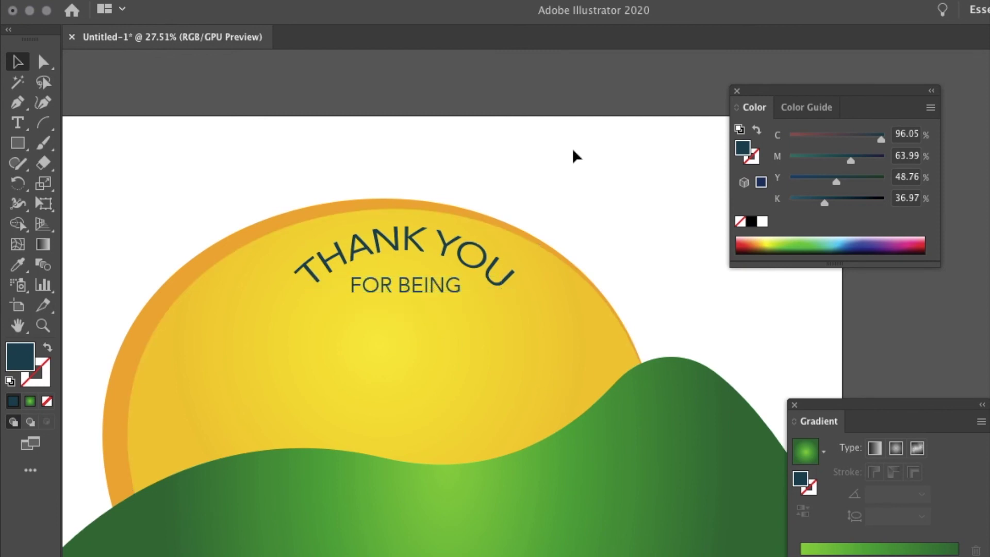
Add a wide text area across the sun below FOR BEING, containing Great
scroll(552, 350, down, 1)
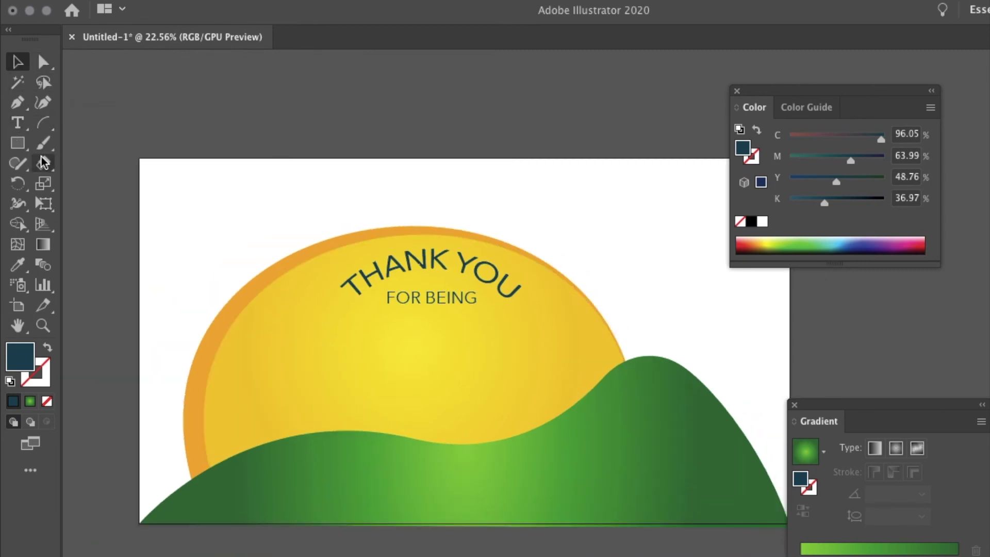
click(18, 123)
drag(313, 332, 575, 420)
text(Great)
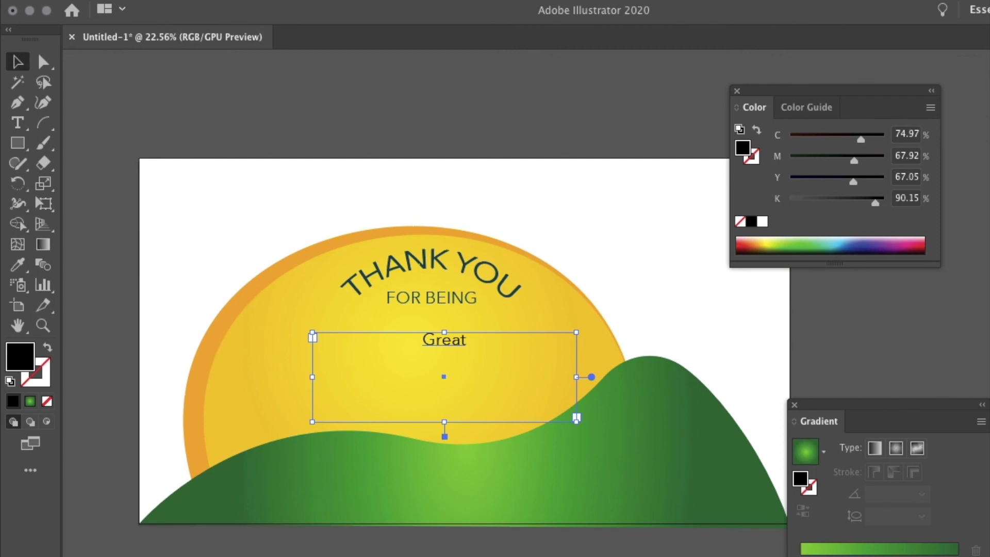
click(18, 265)
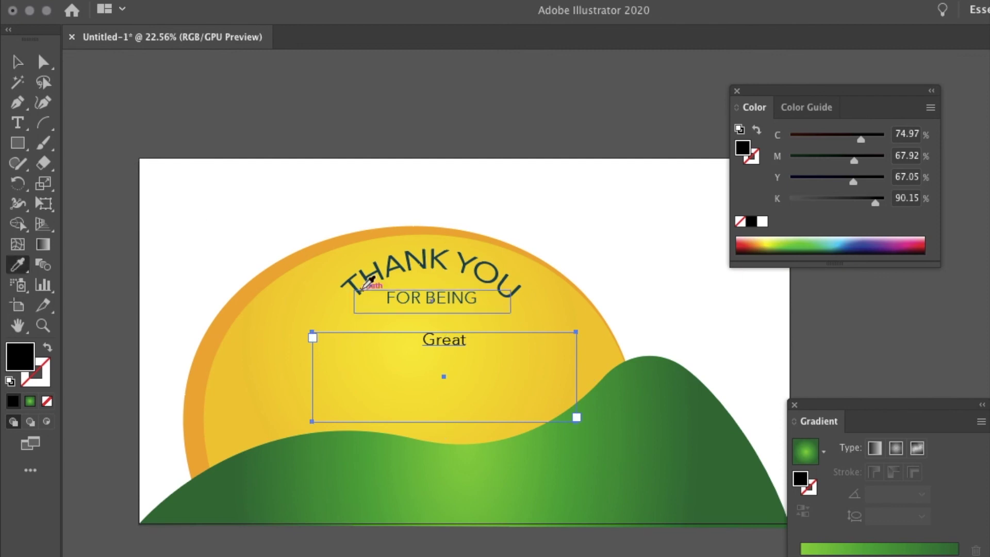
click(406, 289)
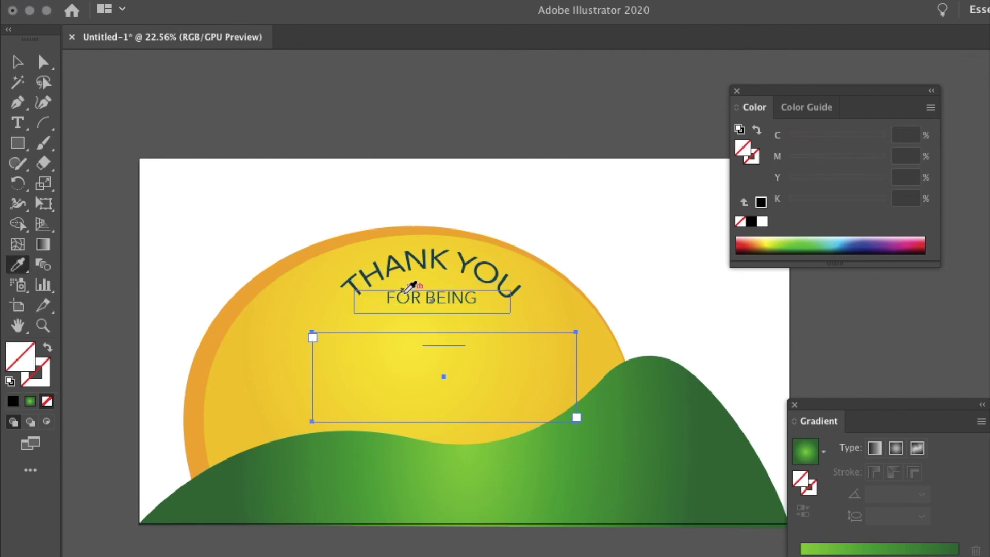
key(ctrl+z)
key(v)
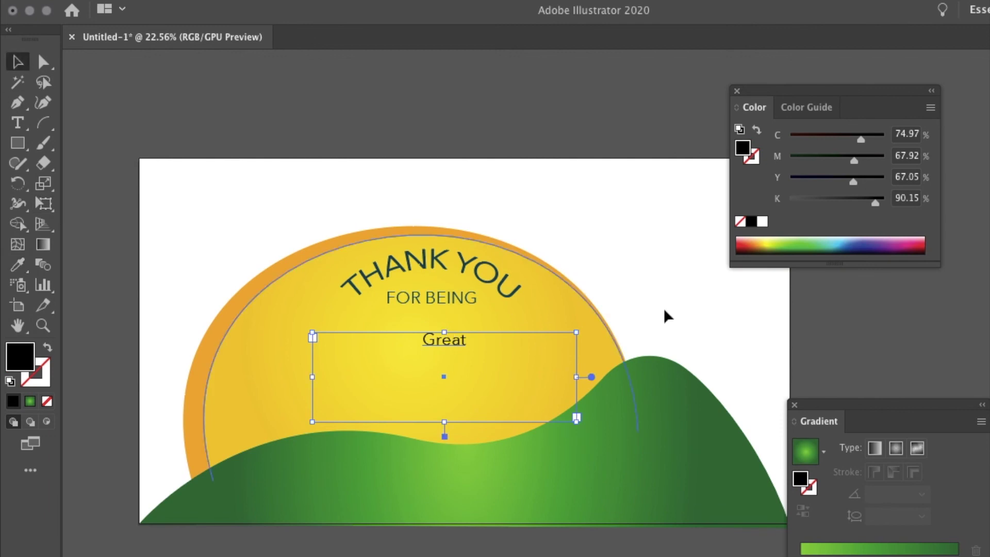
Copy the THANK YOU text's colour and size to the Great text with the Eyedropper tool
click(18, 265)
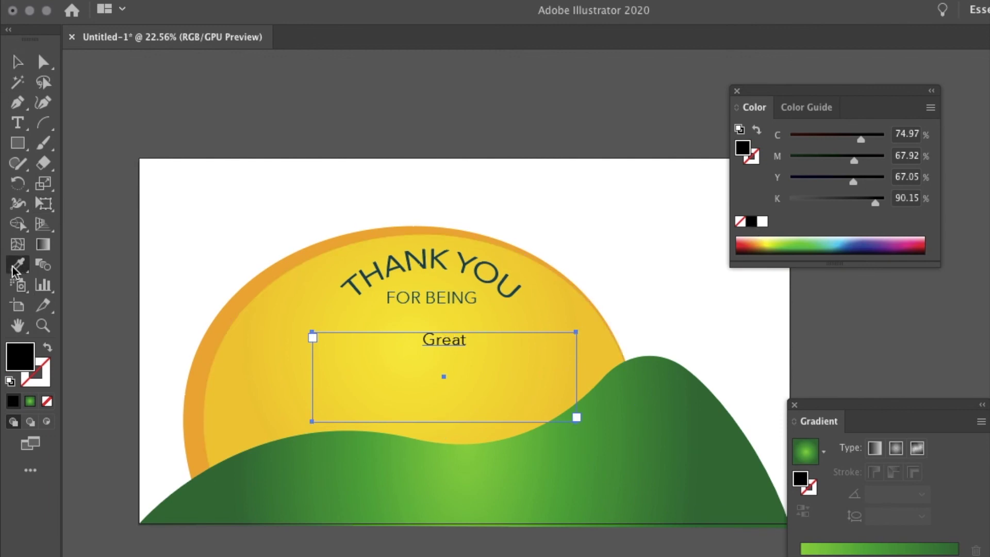
click(390, 266)
key(v)
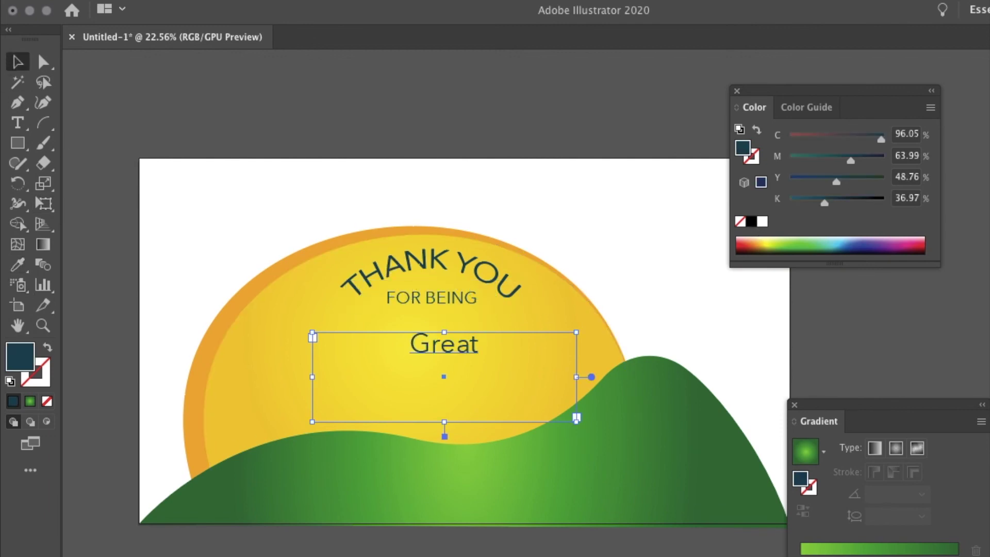
Change the Great text's font to a slanted brush-script typeface
scroll(894, 500, down, 15)
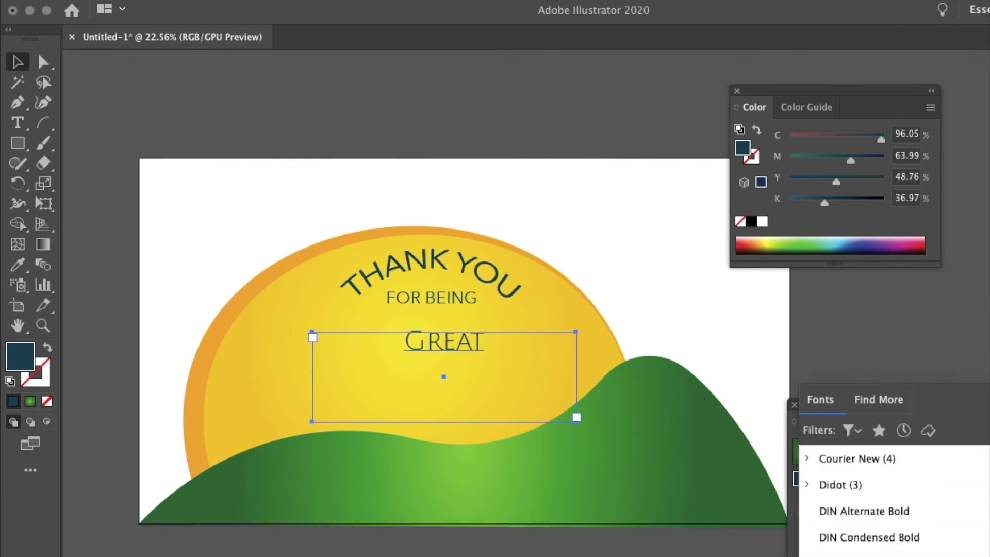
scroll(892, 494, down, 10)
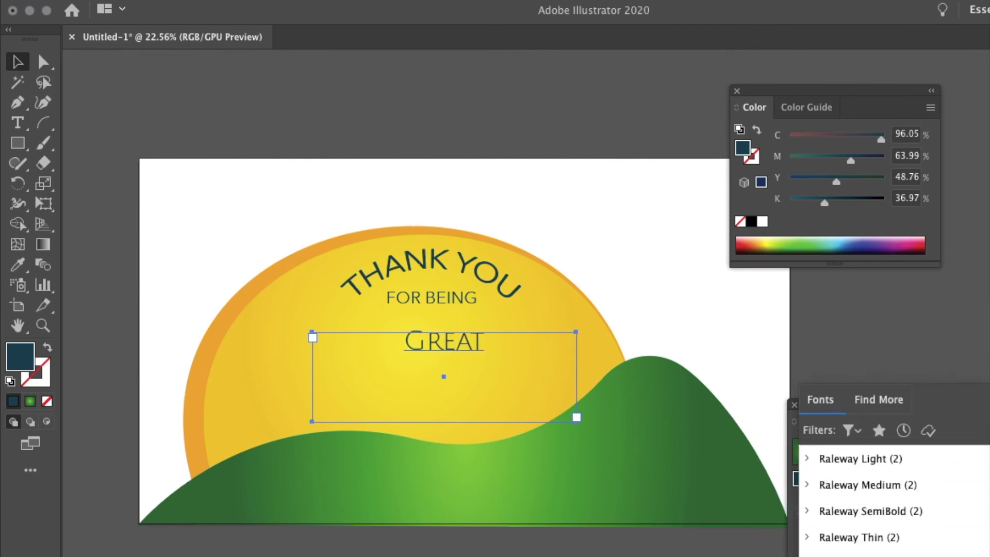
scroll(892, 500, down, 3)
click(892, 554)
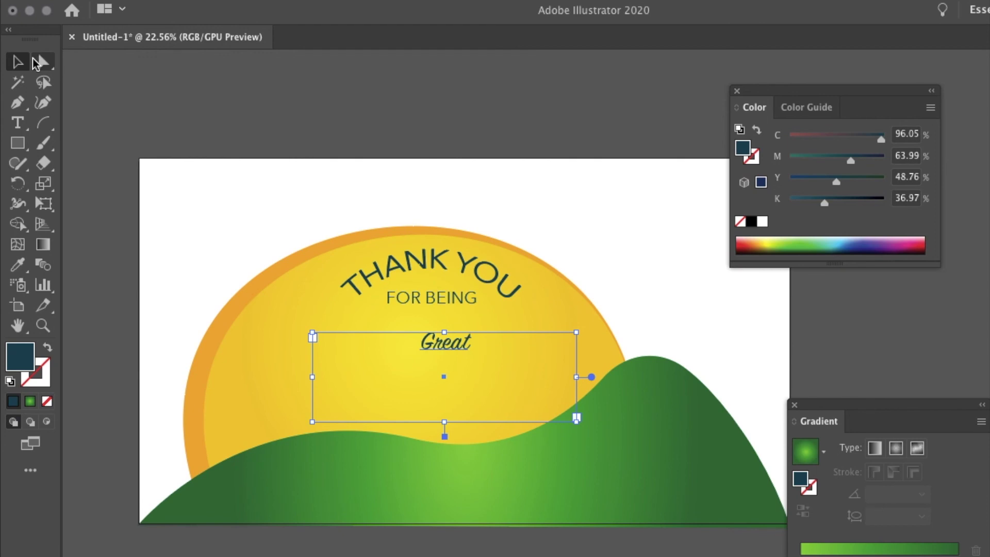
Enlarge the Great text to roughly a third of the artboard's width and move it up just below FOR BEING
key(super+shift+period)
key(super+shift+period)
key(super+shift+period)
key(super+shift+period)
key(super+shift+period)
key(super+shift+period)
key(super+shift+period)
key(super+shift+period)
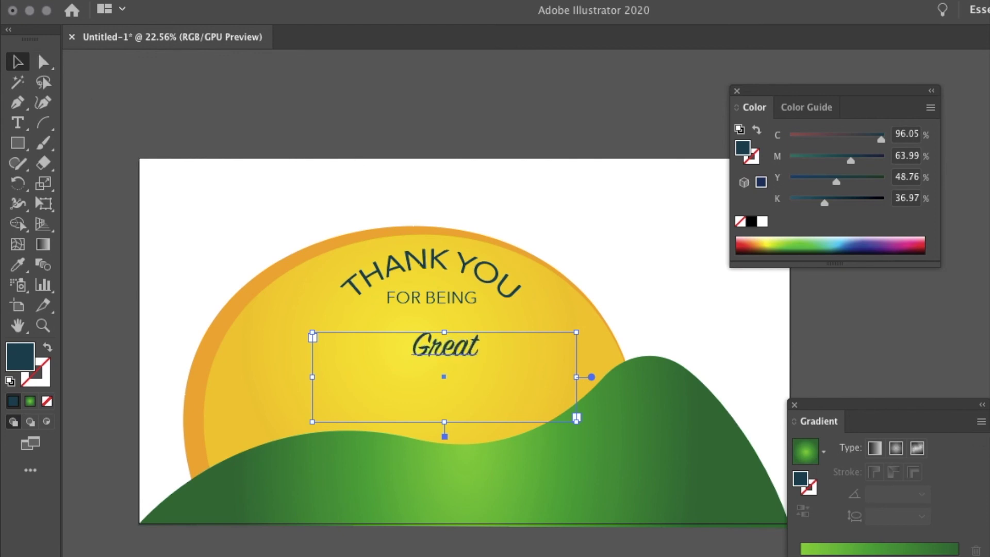
key(super+shift+period)
key(super+shift+period)
key(super+shift+period)
key(super+shift+period)
key(super+shift+period)
key(super+shift+period)
key(super+shift+period)
key(super+shift+period)
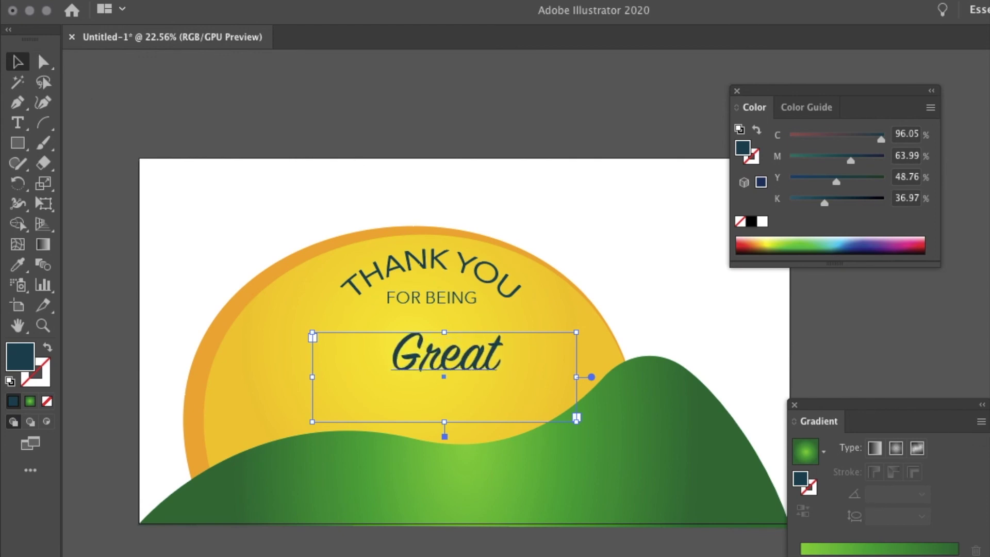
key(super+shift+period)
key(super+shift+period)
key(super+shift+period)
key(super+shift+period)
key(super+shift+period)
key(super+shift+period)
key(super+shift+period)
key(super+shift+period)
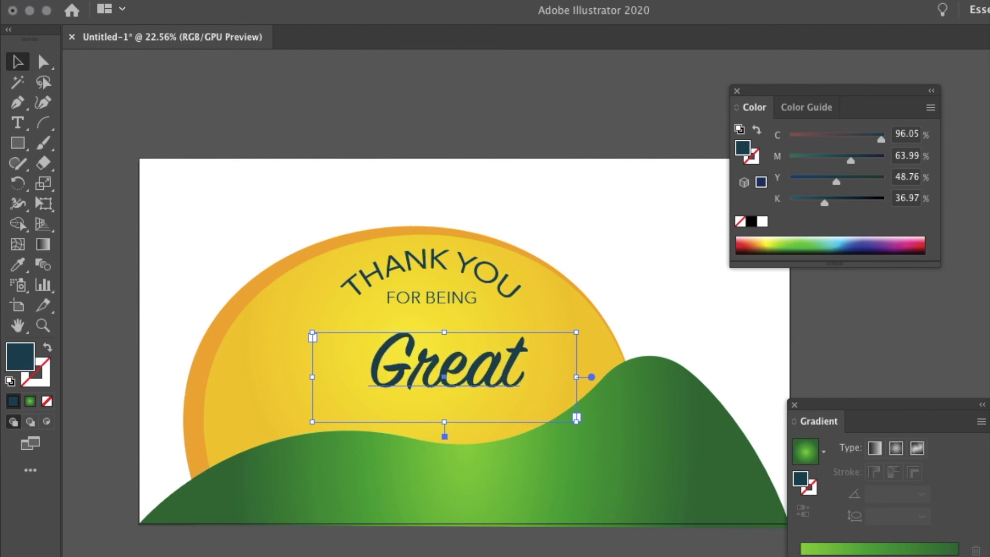
key(super+shift+period)
key(super+shift+period)
key(super+shift+period)
key(super+shift+period)
key(super+shift+period)
key(super+shift+period)
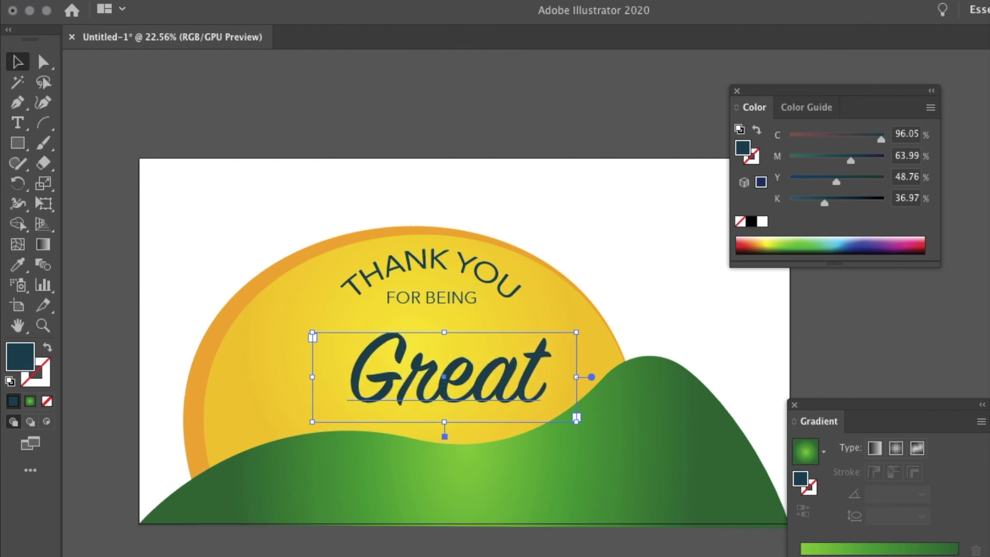
drag(445, 395, 430, 364)
click(636, 211)
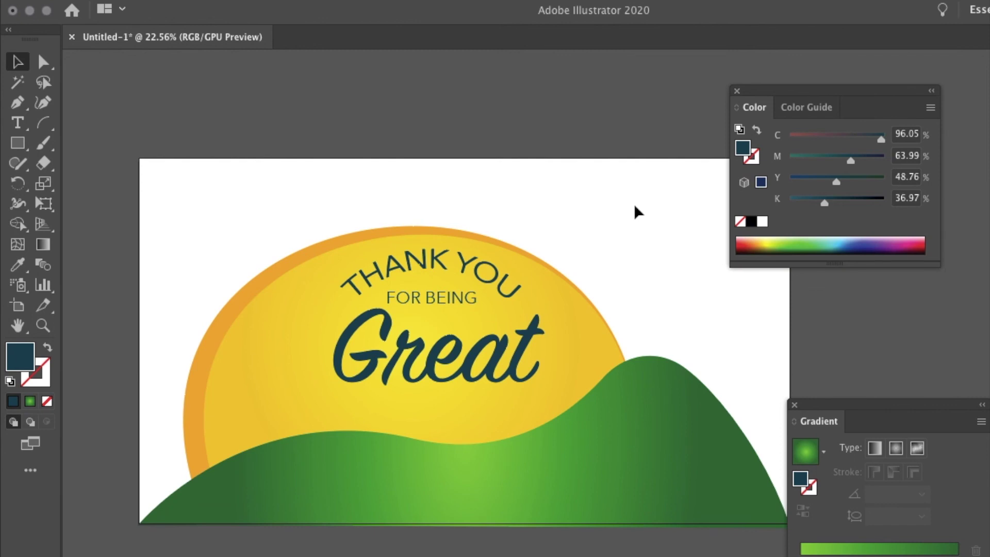
Duplicate the Great text and place the copy over the original, shifted slightly left for a shadow effect
scroll(596, 256, right, 3)
scroll(596, 255, down, 1)
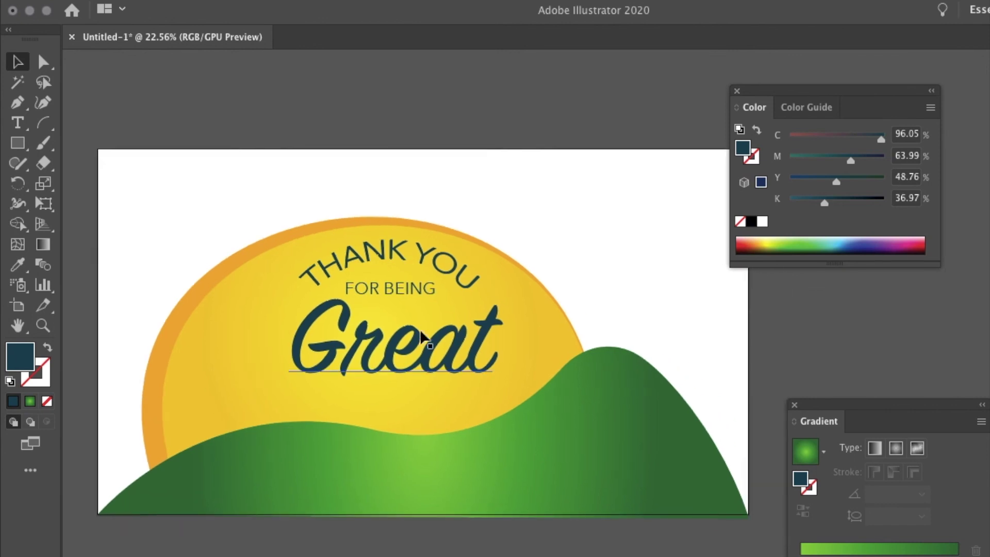
click(419, 347)
key(super+c)
key(super+v)
drag(485, 350, 361, 351)
Recolour the front Great copy light green with C 48, M 0, Y 57 and K 0
drag(852, 161, 758, 166)
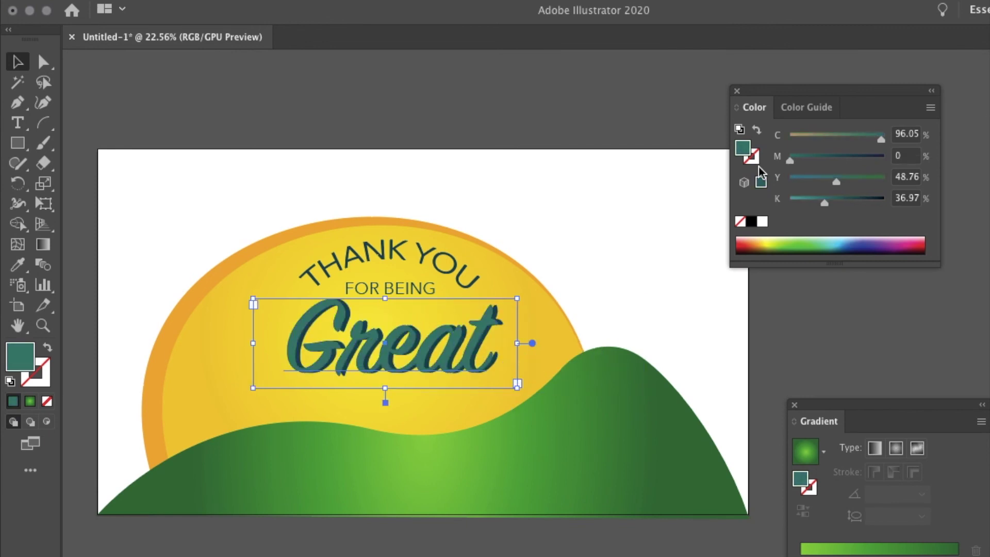
drag(824, 203, 792, 203)
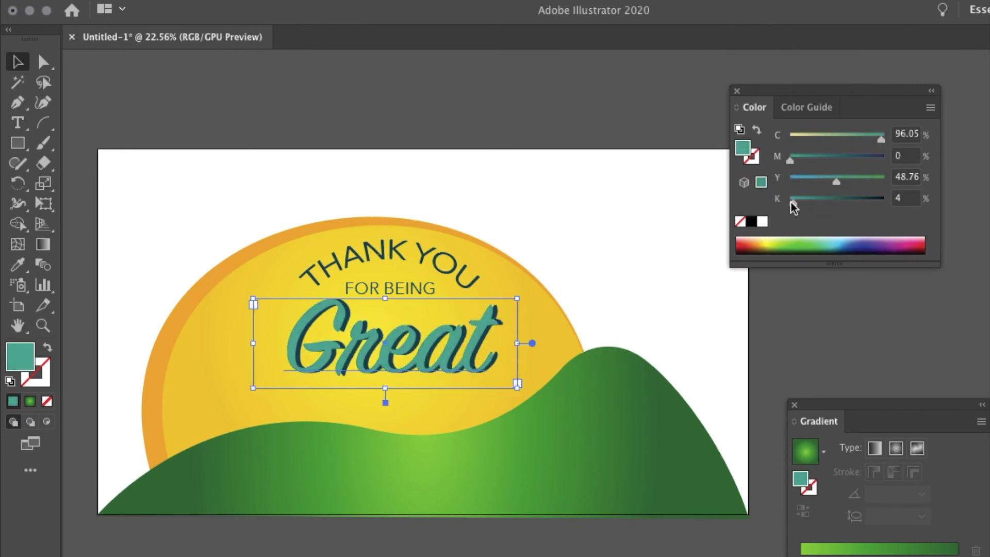
drag(881, 146, 854, 146)
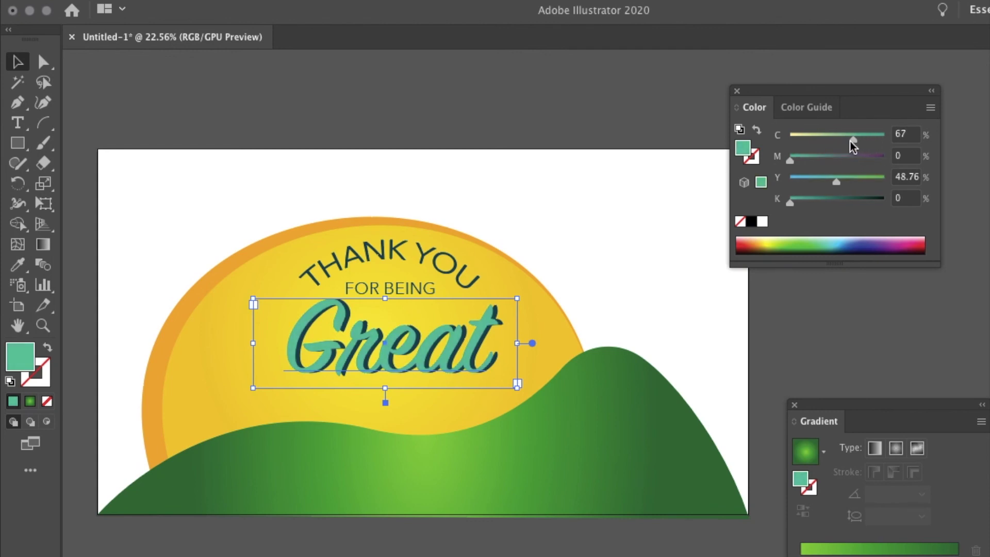
mouse_move(850, 184)
mouse_down()
mouse_move(860, 181)
mouse_move(844, 181)
mouse_up()
drag(852, 137, 835, 140)
click(664, 73)
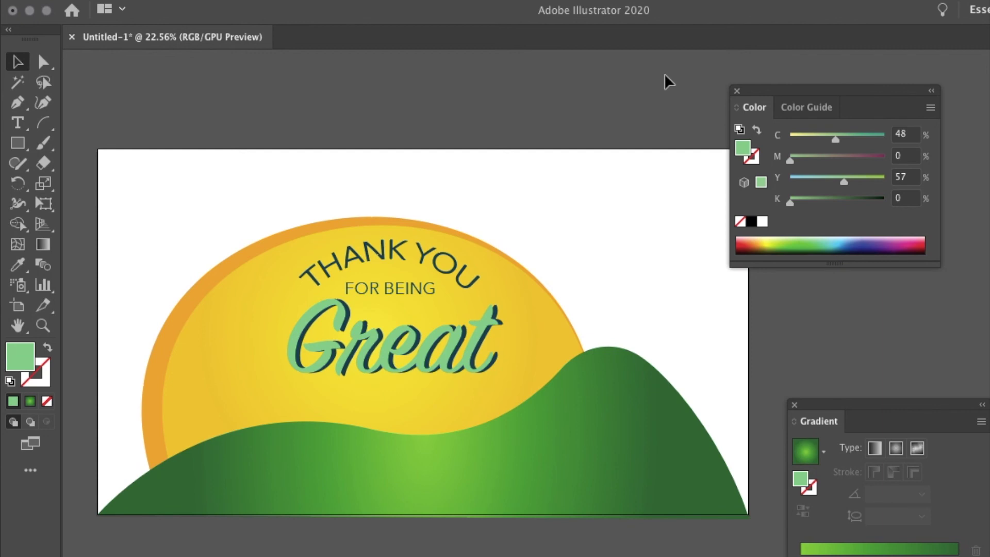
Try out fonts on the arched THANK YOU text and set it to Avenir Next Condensed
click(420, 252)
click(422, 250)
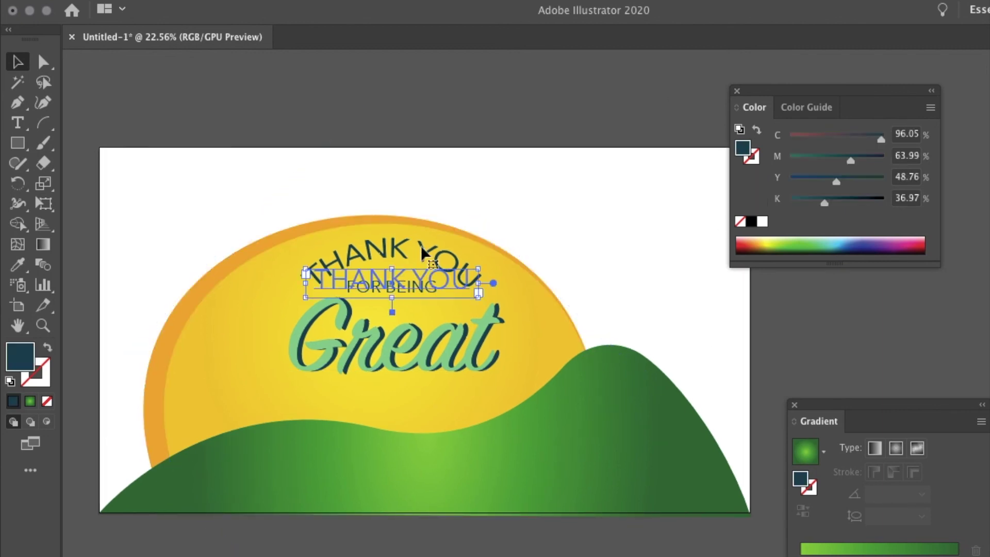
scroll(894, 498, down, 8)
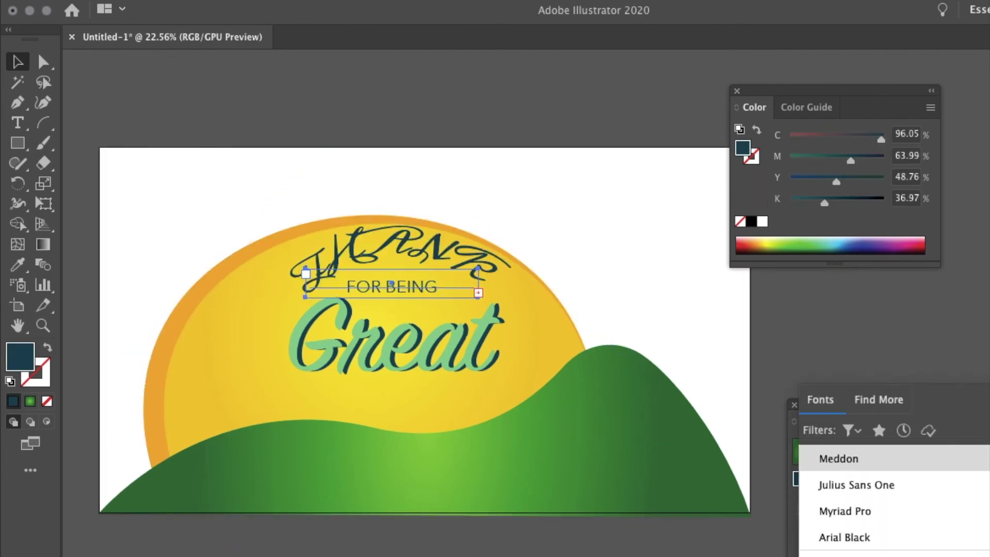
scroll(893, 498, up, 5)
scroll(892, 490, down, 1)
scroll(892, 489, up, 1)
scroll(892, 489, down, 2)
scroll(892, 490, up, 5)
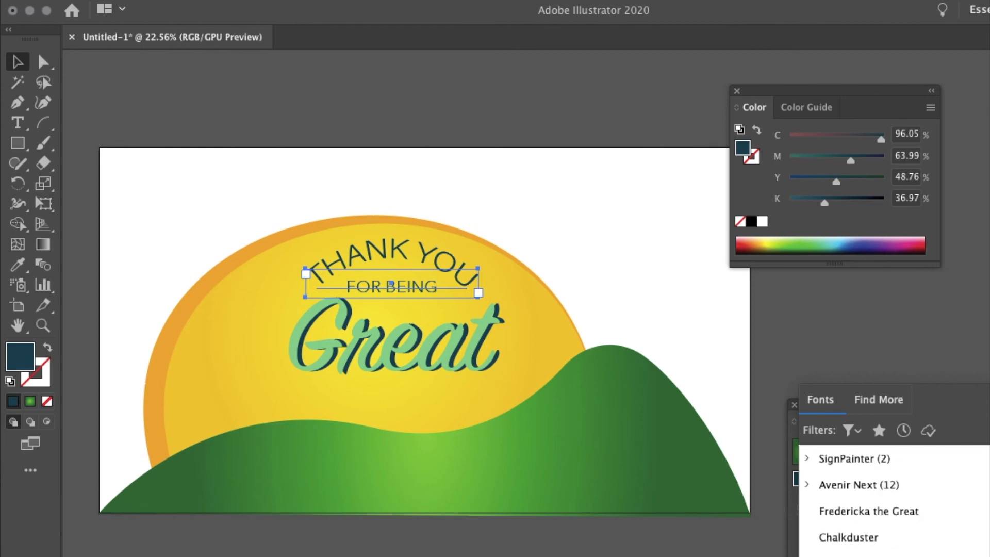
click(808, 485)
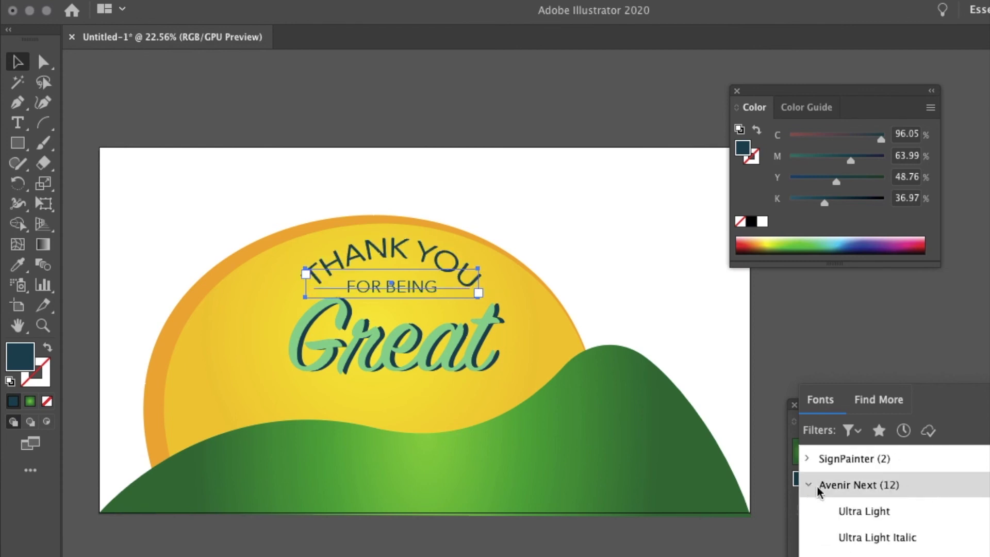
click(807, 485)
scroll(840, 531, down, 5)
scroll(843, 533, up, 5)
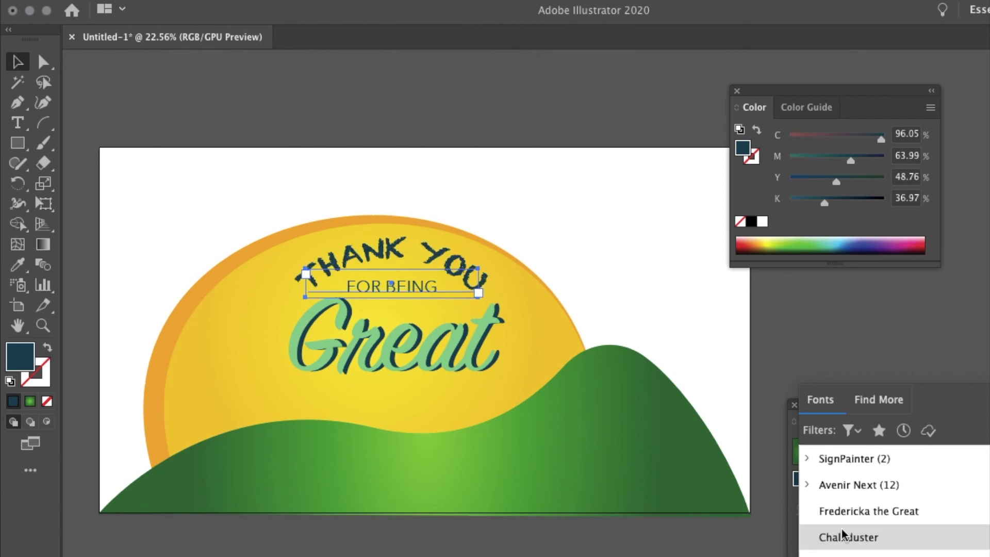
scroll(843, 533, down, 5)
scroll(856, 505, up, 2)
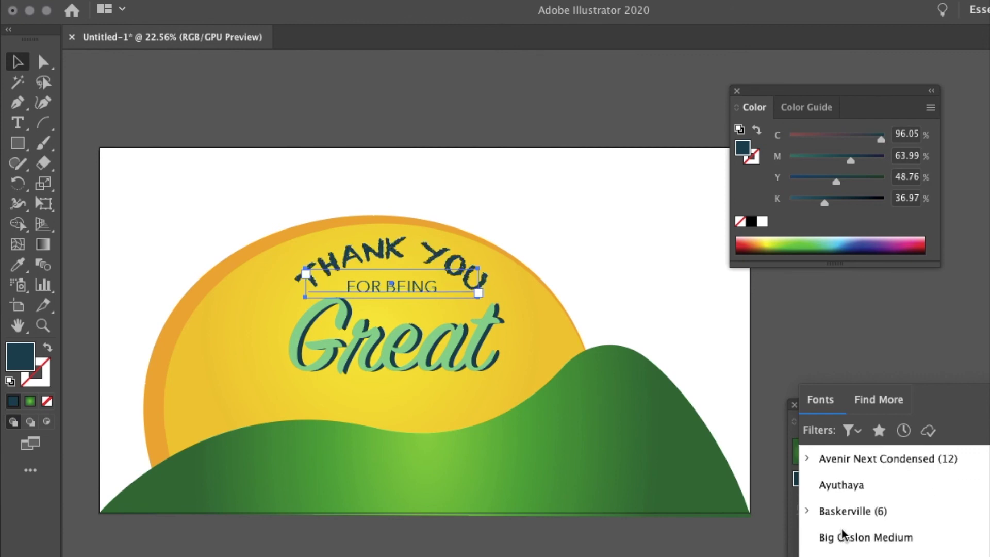
click(884, 459)
click(587, 246)
Move THANK YOU up over the sun's top edge and both Great texts down to clear space around FOR BEING
click(412, 290)
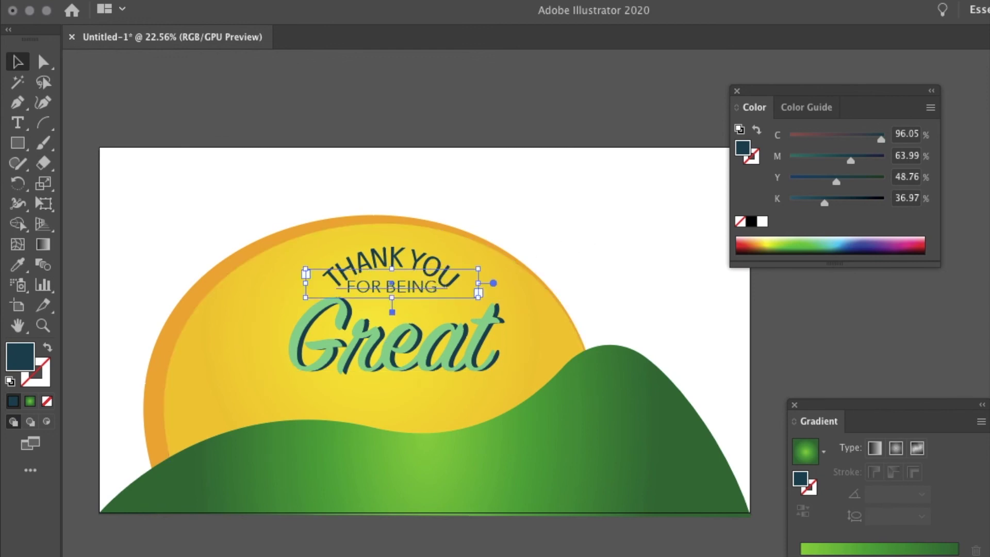
drag(428, 256, 428, 226)
click(415, 300)
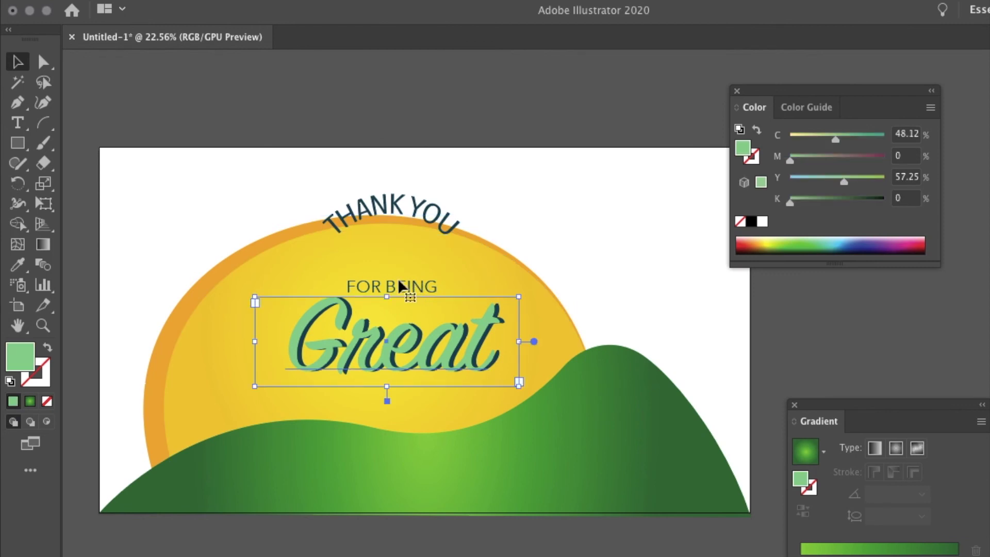
drag(389, 308, 394, 341)
click(392, 295)
click(327, 307)
double_click(327, 309)
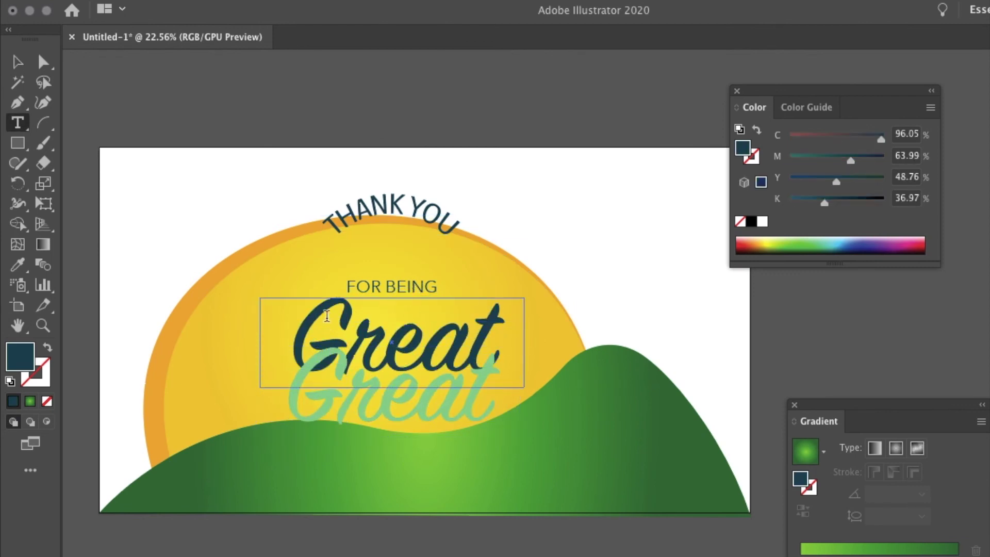
key(Escape)
drag(343, 310, 343, 338)
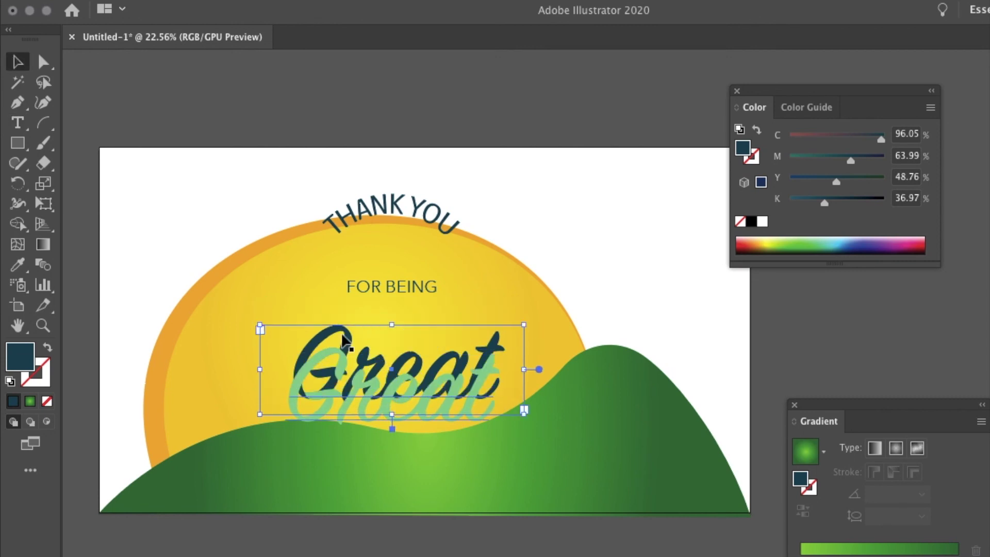
Change the FOR BEING text's font to the same condensed typeface as THANK YOU
click(439, 288)
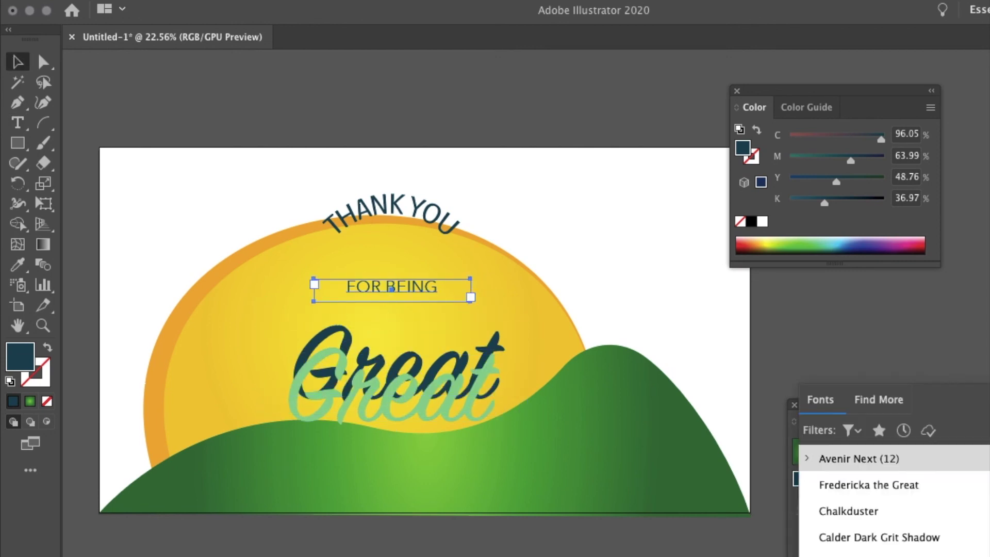
scroll(894, 500, up, 2)
key(Escape)
click(777, 288)
Bring THANK YOU back down over FOR BEING and the dark blue Great up beneath it, setting the green copy aside on the hills
drag(431, 214, 431, 264)
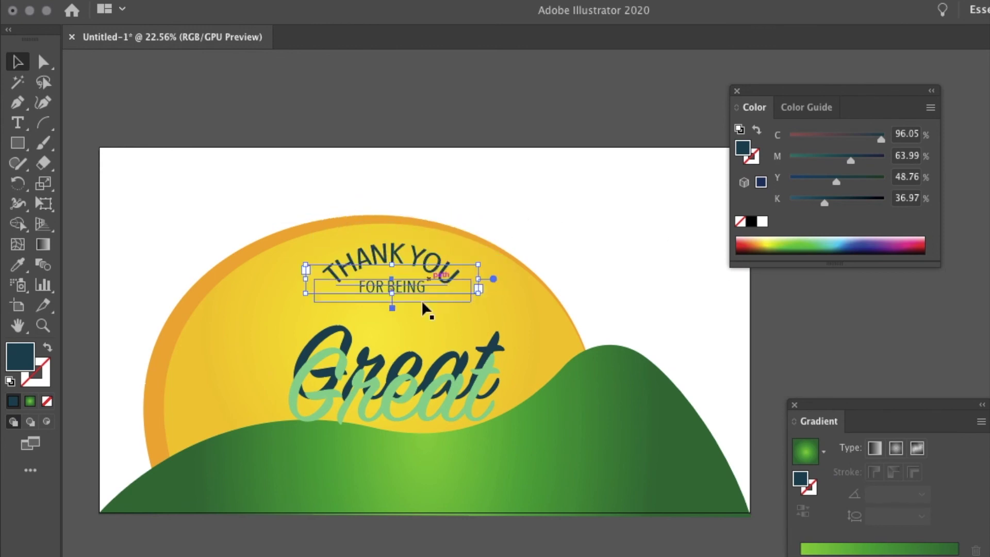
drag(416, 355, 416, 299)
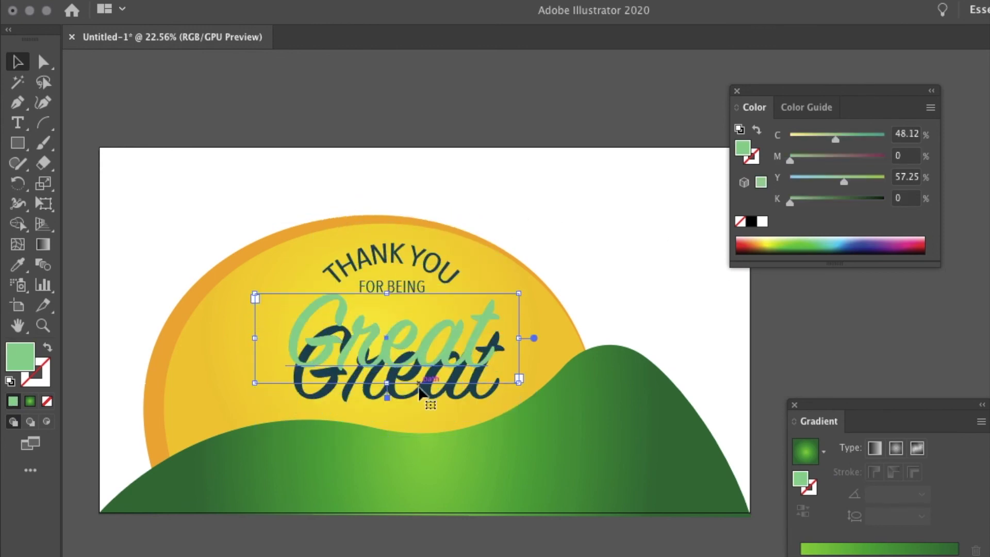
drag(422, 353, 417, 469)
drag(436, 363, 435, 330)
Place the light green Great back over the dark blue copy, offset slightly to the left
click(418, 450)
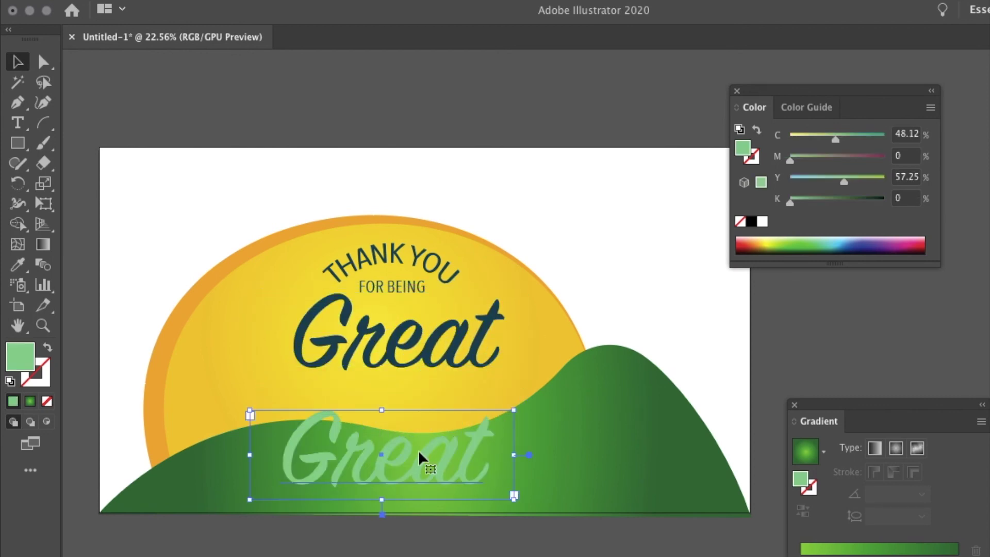
key(t)
key(v)
drag(399, 463, 403, 342)
click(607, 243)
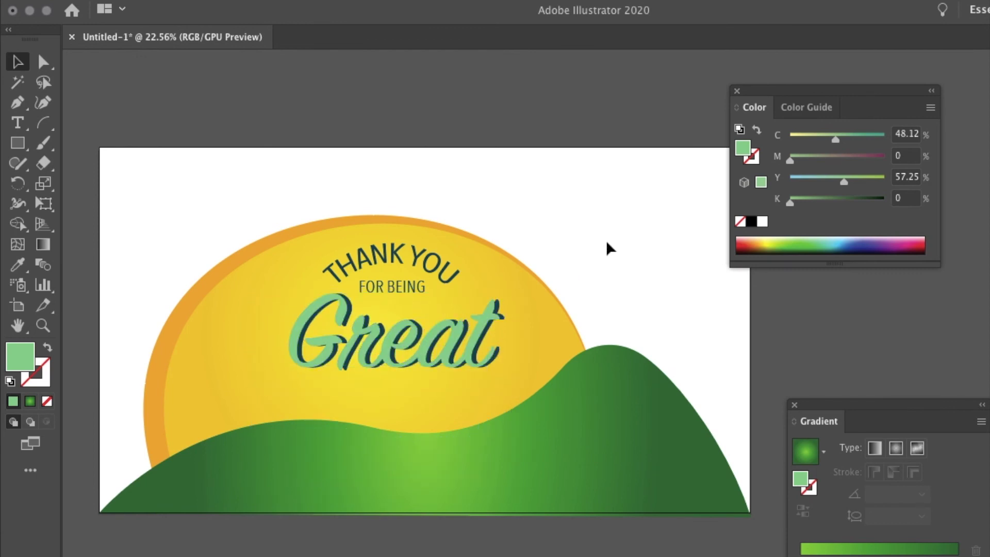
Draw a short vertical line above the top of the sun with the Line Segment tool
click(595, 422)
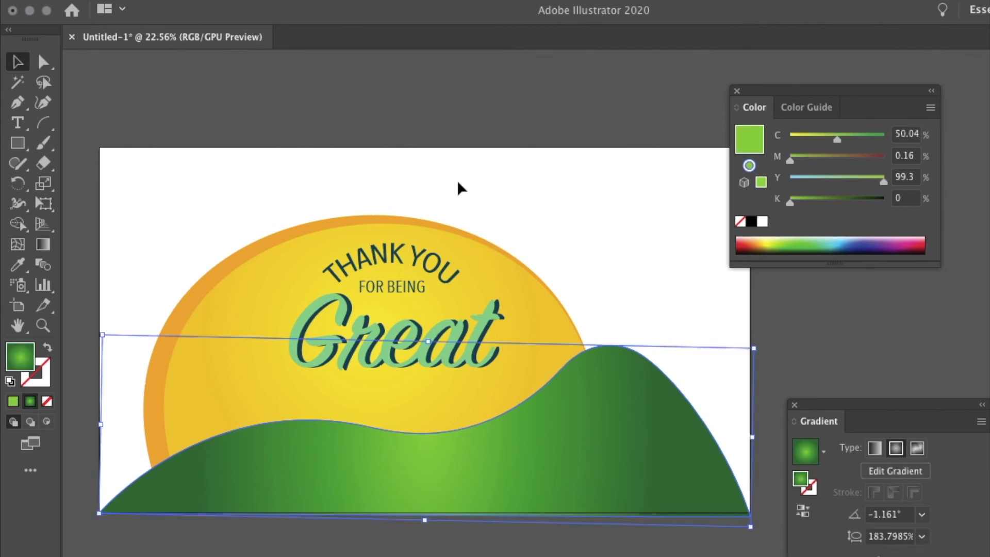
click(287, 192)
drag(53, 132, 83, 127)
drag(353, 154, 353, 201)
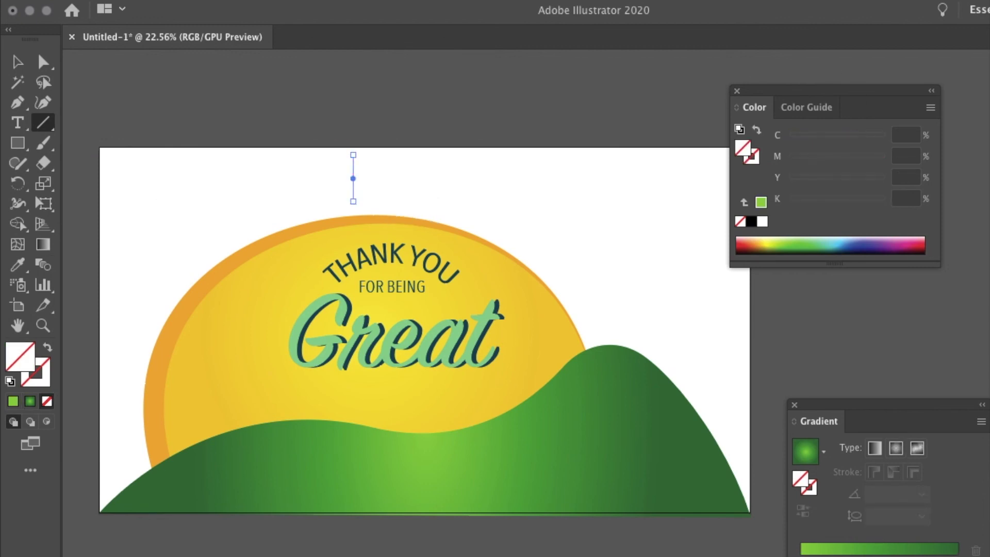
key(v)
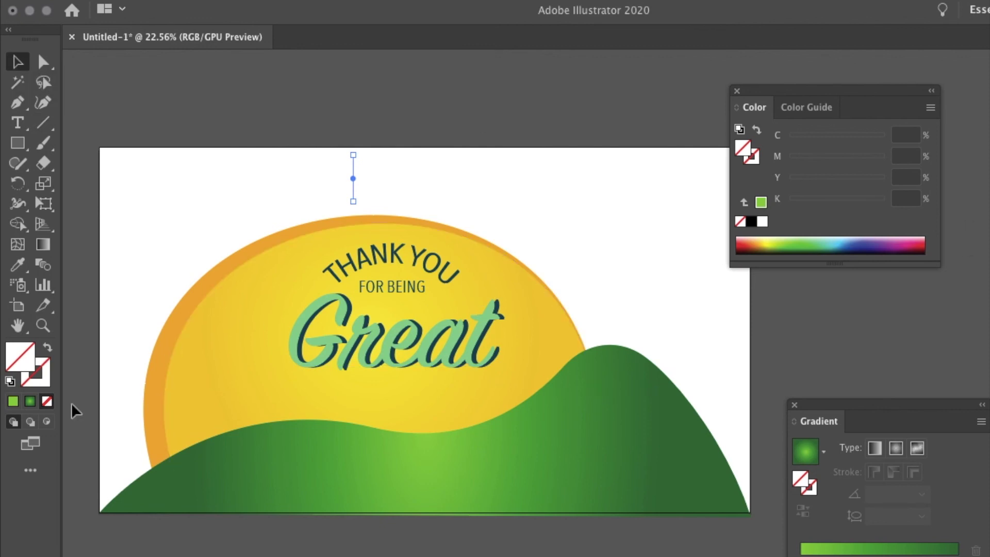
Sample the orange of the sun's rim with the Eyedropper, apply it as the line's stroke and thicken the stroke
click(18, 264)
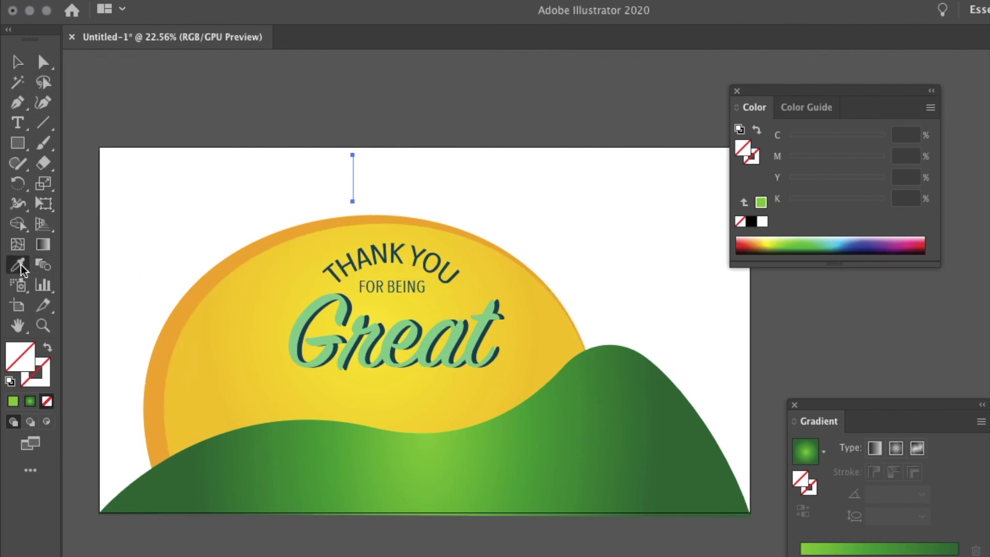
click(210, 278)
click(46, 349)
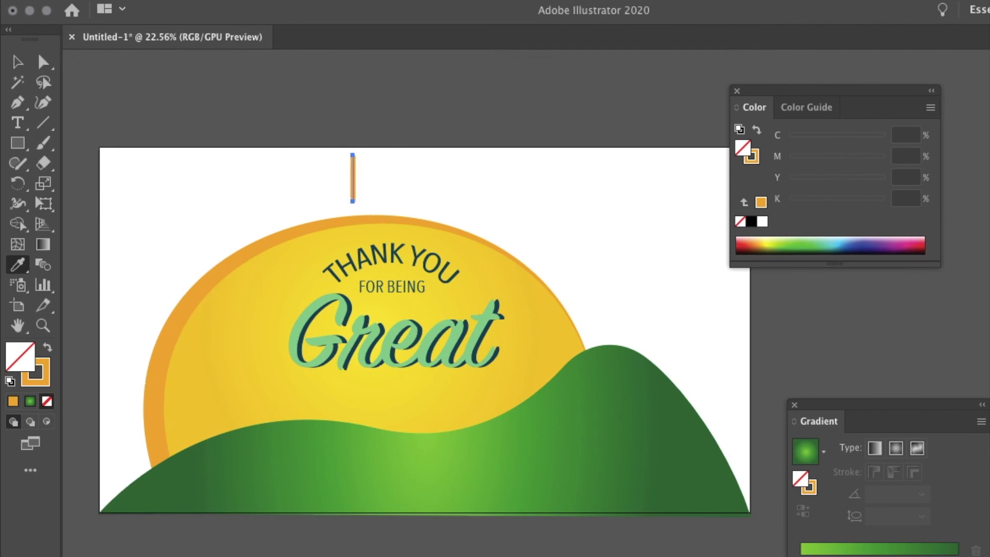
click(18, 63)
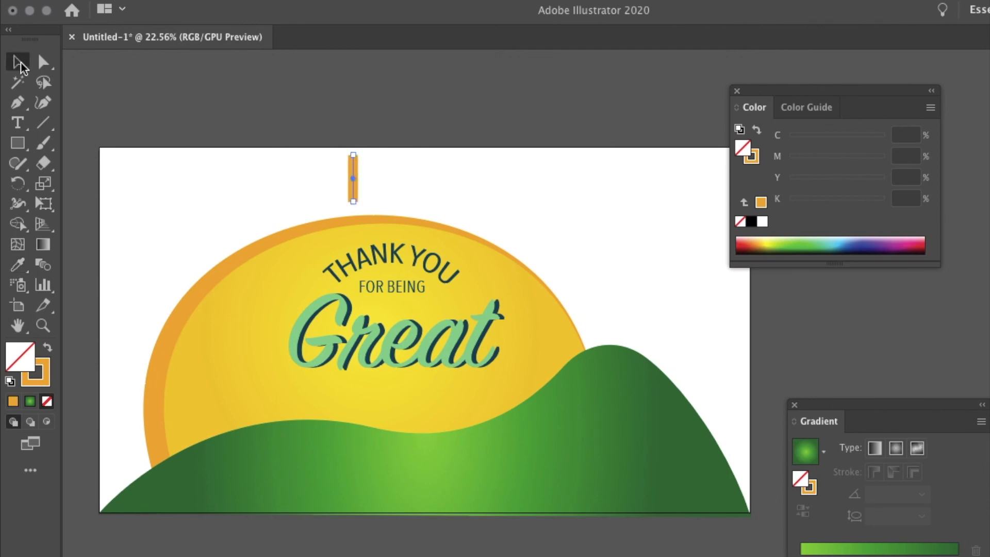
Place nearly horizontal copies of the orange ray beside the left and right edges of the sun
key(super+v)
drag(528, 351, 115, 345)
click(164, 246)
scroll(575, 163, down, 2)
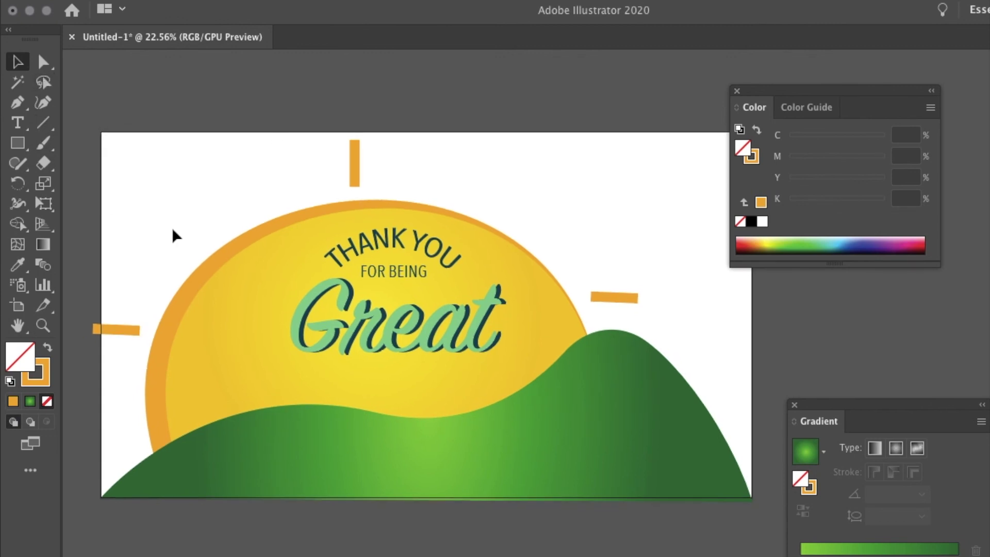
Add a slanted copy of the top ray at the sun's upper left and duplicate it to the upper right
drag(355, 165, 172, 148)
mouse_move(196, 197)
mouse_down()
mouse_move(177, 185)
mouse_move(177, 199)
mouse_move(184, 193)
mouse_up()
drag(202, 226, 211, 230)
key(super+c)
key(super+v)
drag(530, 357, 525, 211)
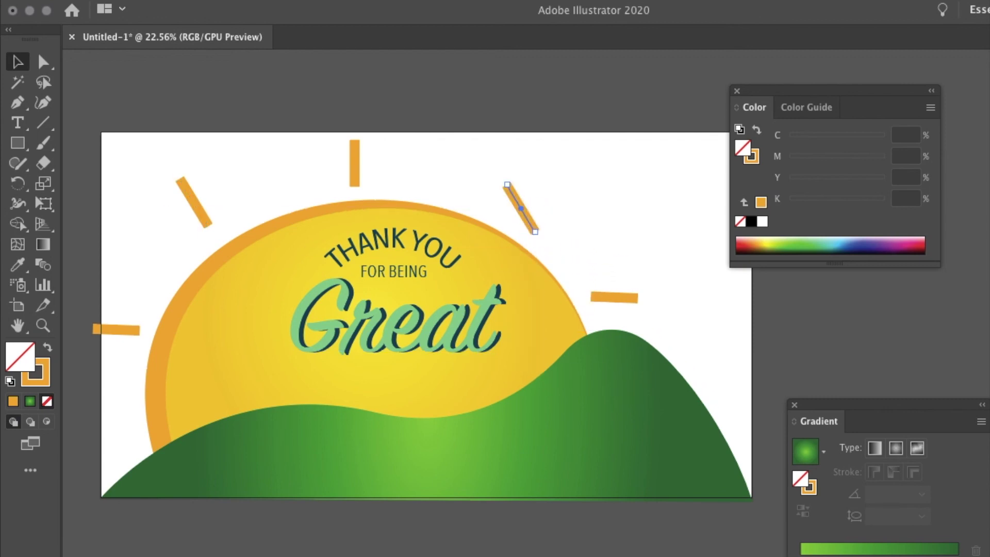
Mirror the upper-right ray so it slants away from the sun, and nudge both slanted rays outward
click(203, 1)
mouse_move(228, 6)
click(407, 69)
click(699, 446)
drag(530, 200, 537, 191)
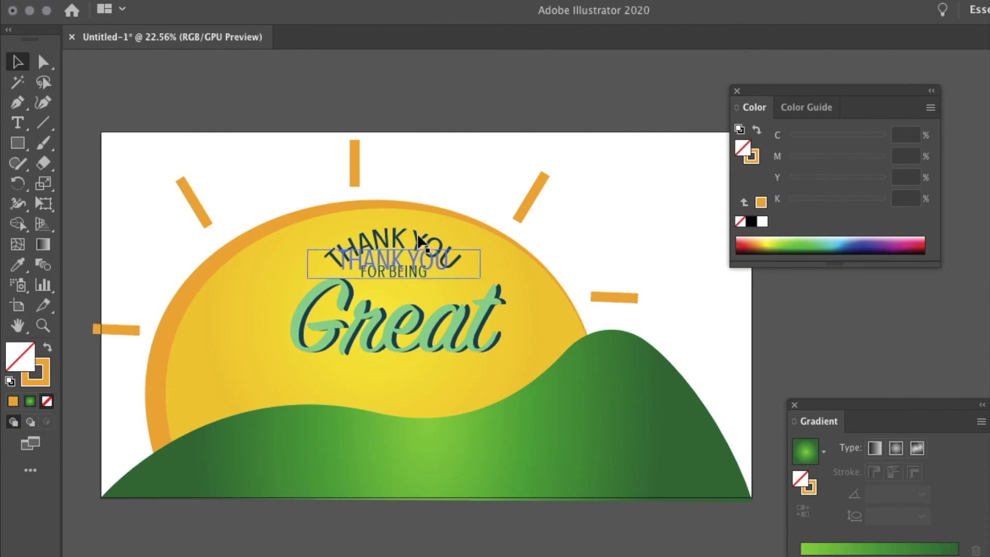
mouse_move(193, 205)
mouse_down()
mouse_move(187, 192)
mouse_move(190, 200)
mouse_up()
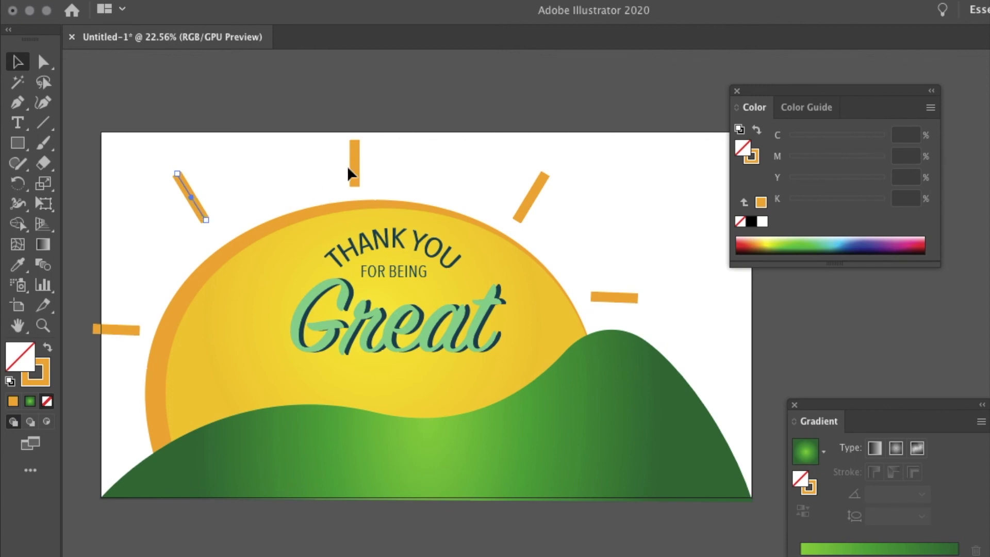
Add a copy of the slanted ray farther down the sun's upper-left side and rotate it to a flatter angle
key(ctrl+v)
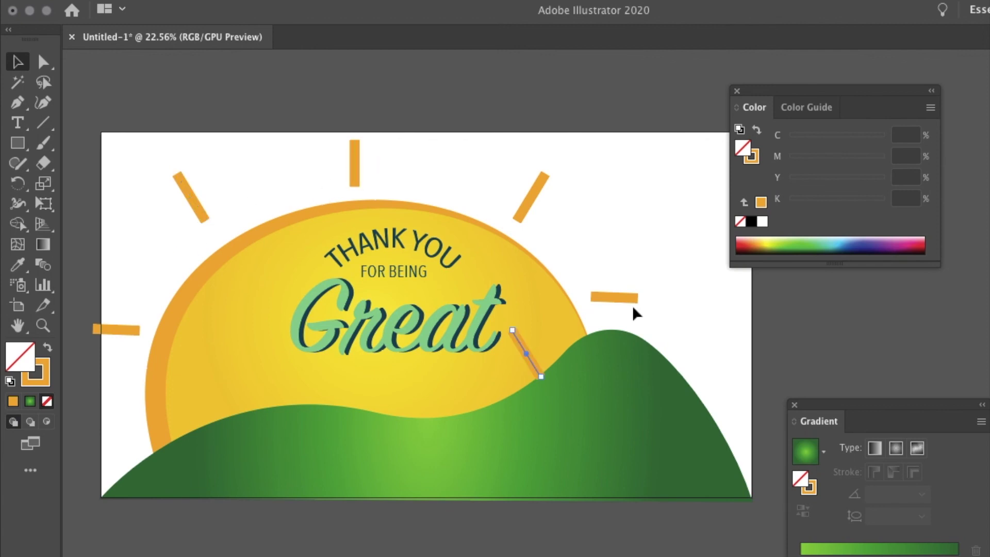
drag(535, 372, 161, 268)
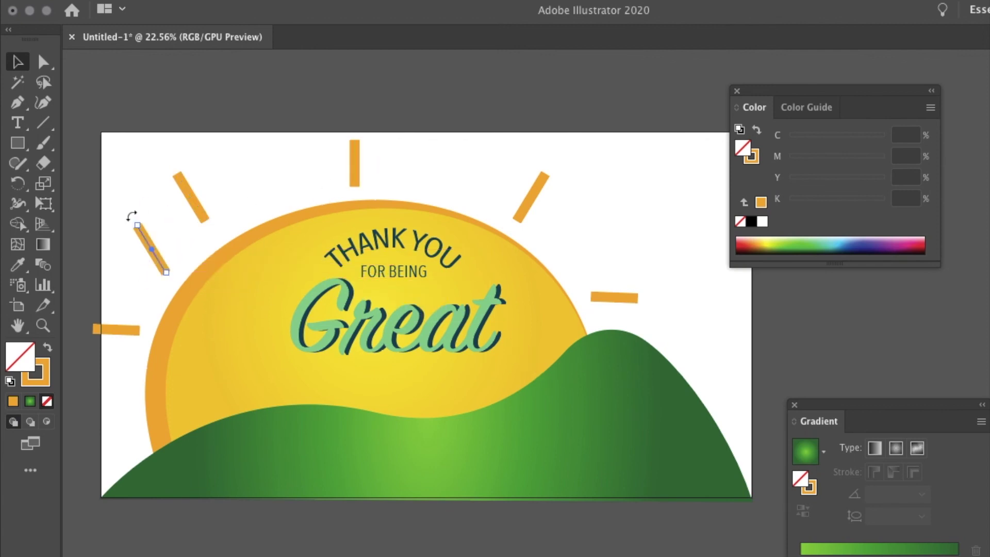
drag(134, 219, 113, 219)
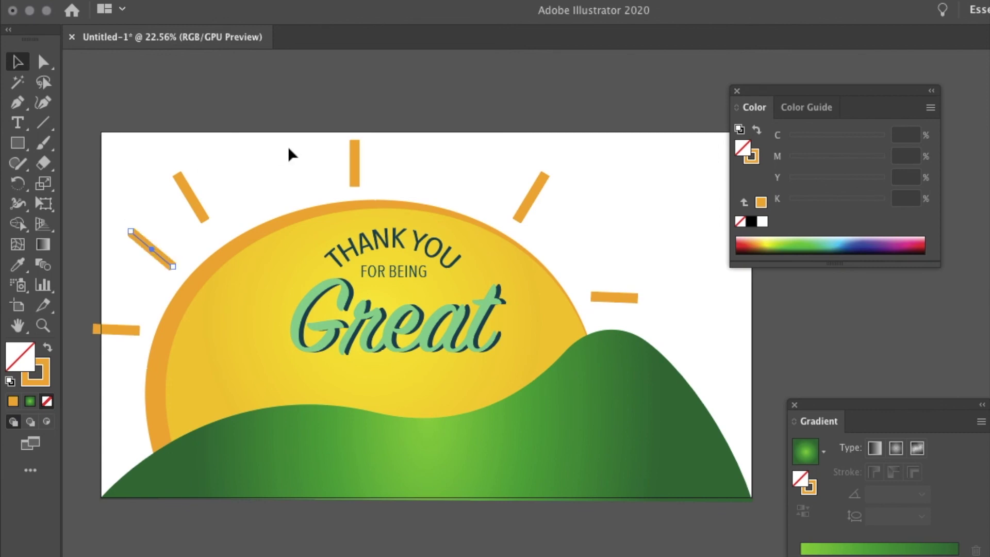
Place a steeper copy of the slanted ray between the upper-left and top rays, and nudge the neighbouring ray toward the sun
click(188, 194)
key(ctrl+c)
key(ctrl+v)
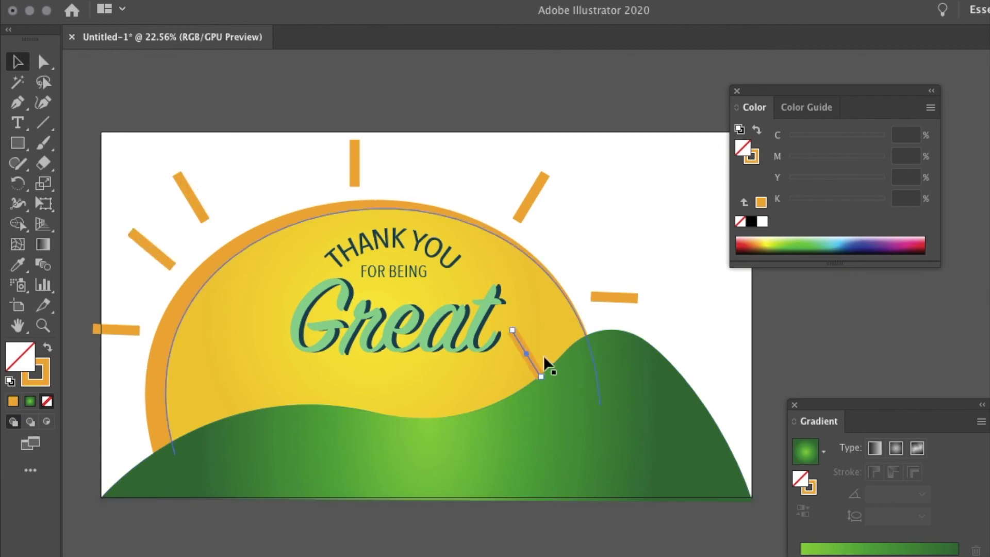
drag(529, 356, 250, 168)
drag(231, 135, 241, 127)
drag(252, 175, 261, 175)
click(178, 174)
drag(189, 198, 211, 226)
drag(258, 178, 265, 197)
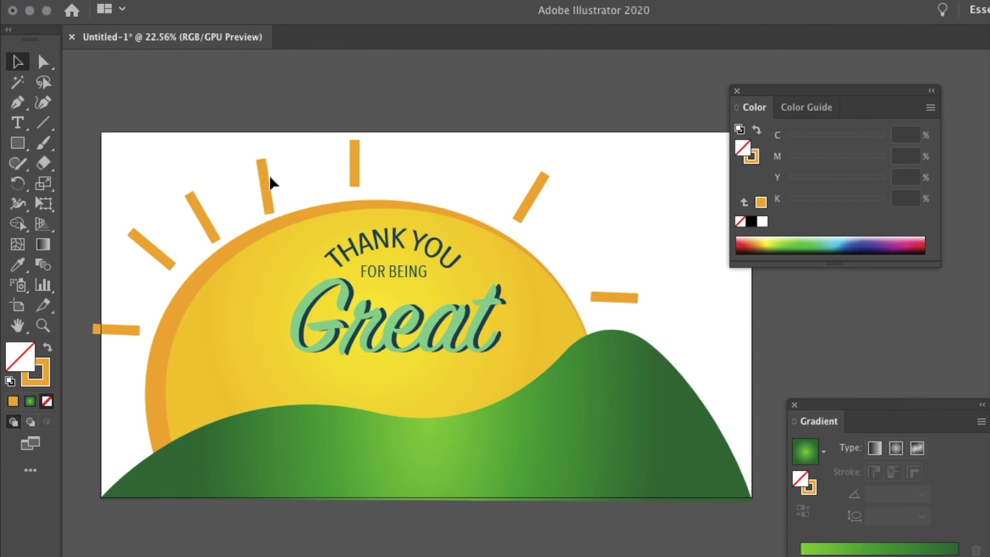
Even out the spacing of the top and left rays, and add a slanted copy above the leftmost ray
drag(258, 154, 257, 155)
drag(357, 155, 357, 158)
drag(155, 253, 161, 259)
drag(131, 327, 127, 330)
drag(128, 333, 103, 284)
click(109, 283)
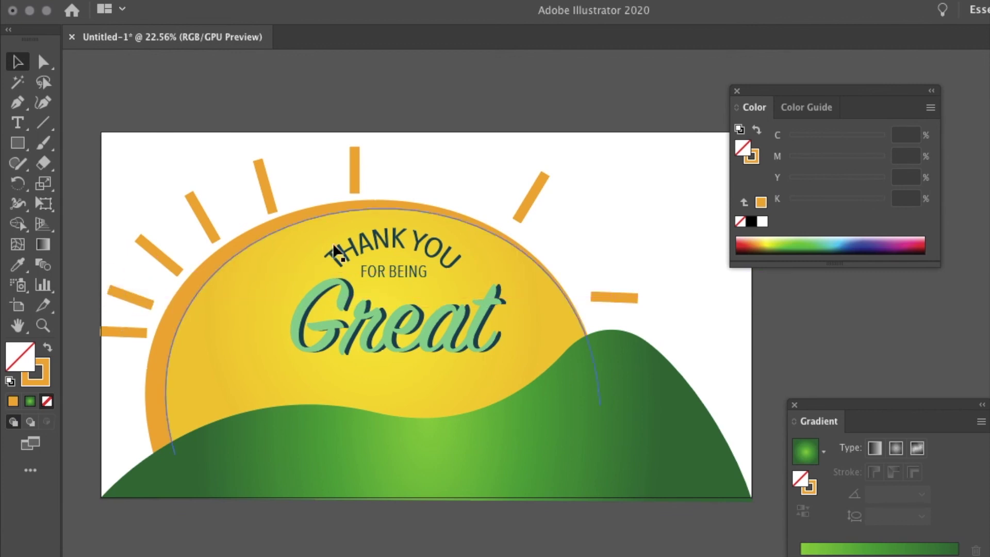
drag(129, 336, 129, 351)
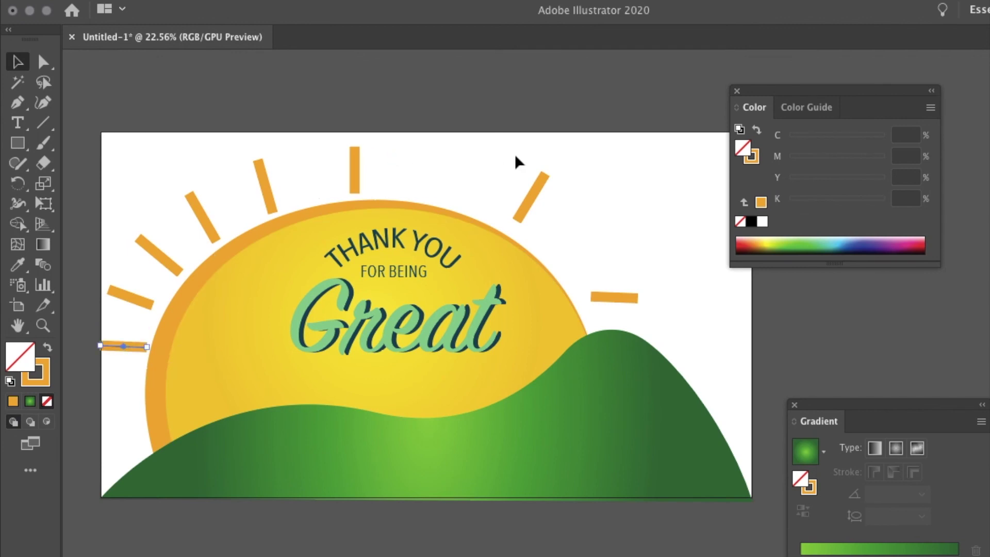
Add two copies of the top ray to its right, tilting each to follow the sun's curve
drag(531, 195, 477, 187)
key(super+z)
click(356, 162)
drag(358, 167, 414, 140)
key(ctrl+v)
drag(529, 356, 479, 147)
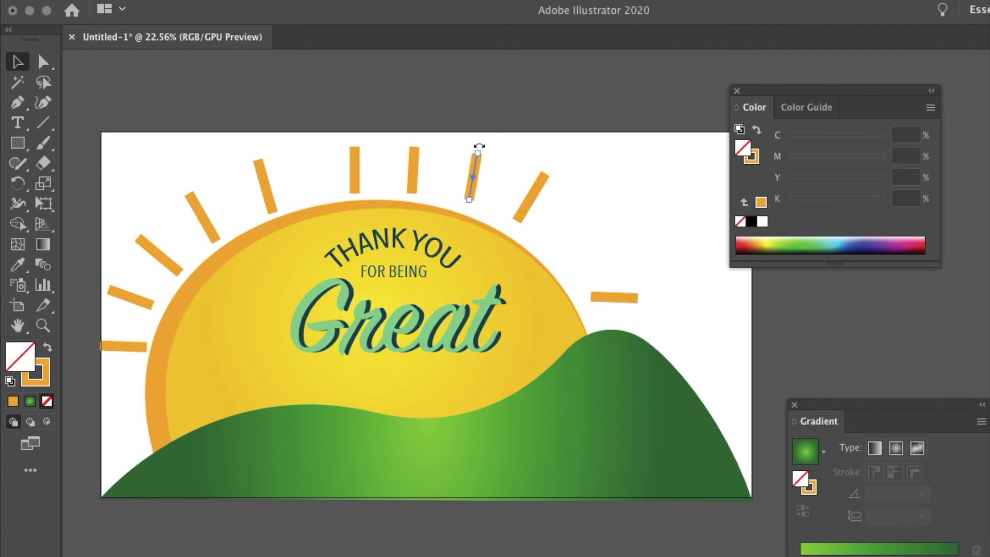
Tilt and reposition the rays on the sun's right side, and fill the gap there with a duplicate ray
drag(477, 182, 475, 186)
drag(535, 205, 527, 203)
drag(629, 302, 635, 283)
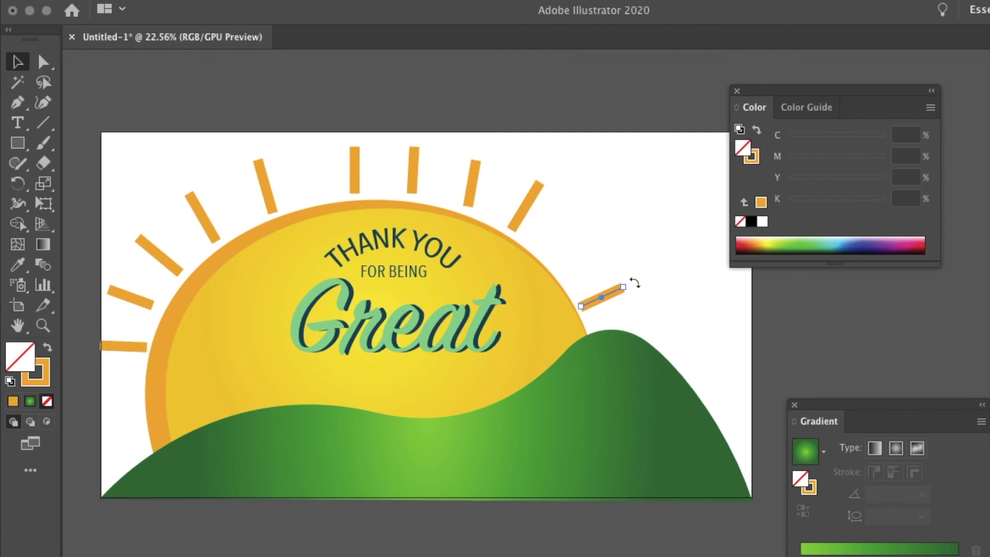
drag(600, 297, 604, 225)
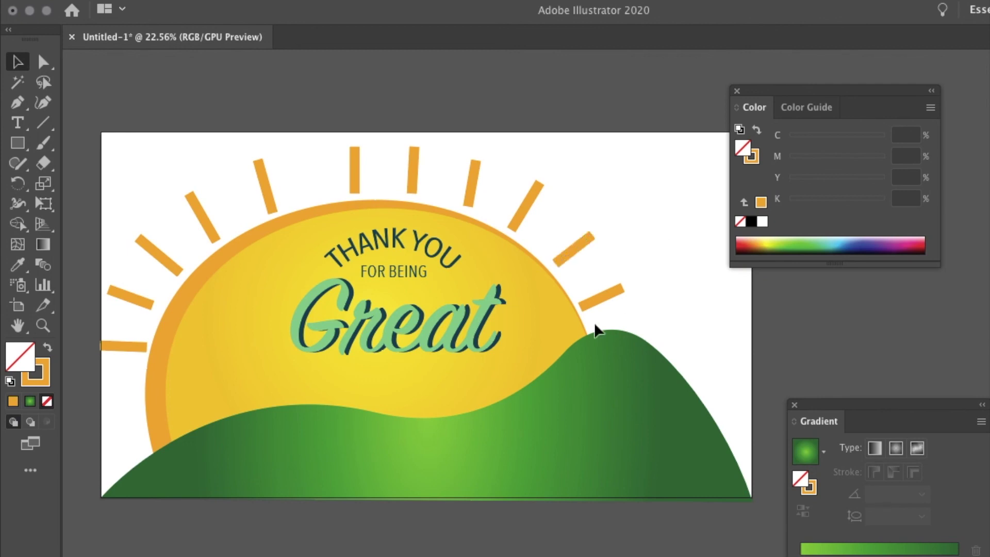
Add a slightly tilted copy of the top ray to its left and shift the top ray a little right
drag(353, 175, 311, 149)
click(375, 155)
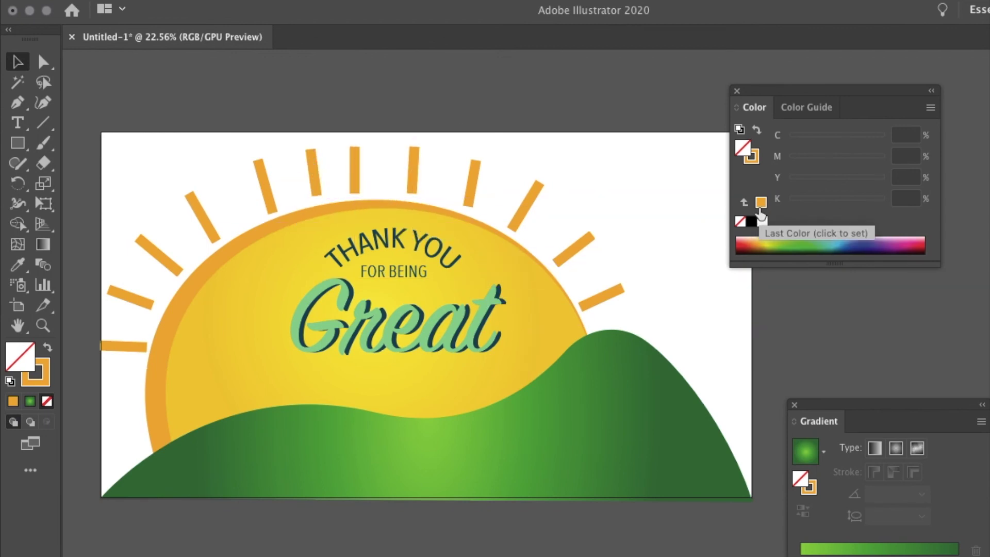
drag(351, 167, 363, 163)
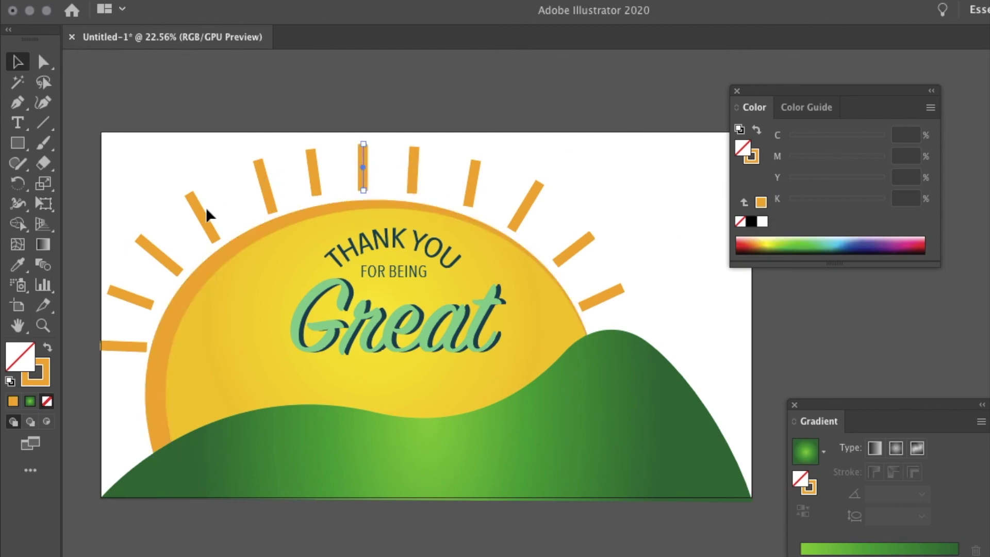
Shift the four rays on the sun's left side upward along the rim, steepening the upper-left one
drag(202, 214, 208, 200)
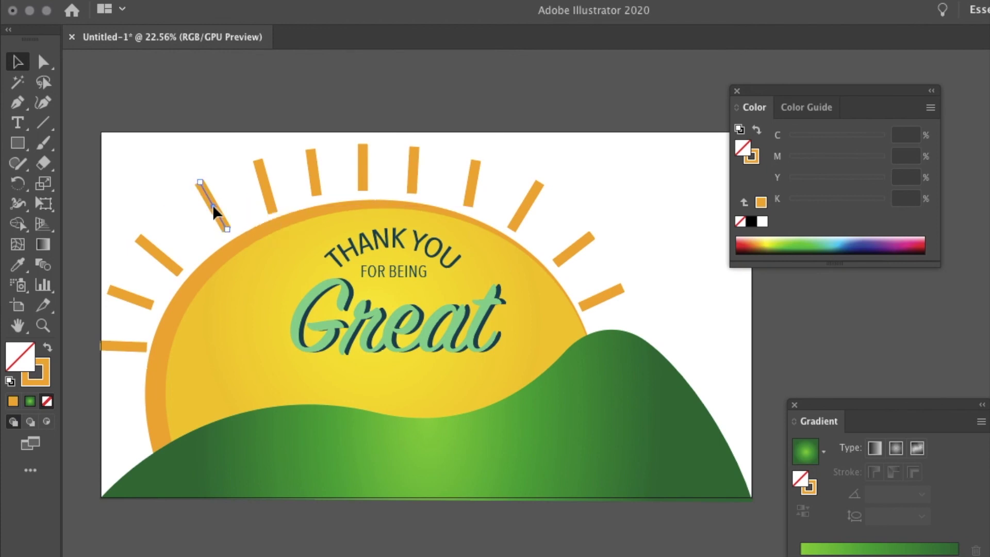
click(170, 237)
drag(163, 260, 154, 215)
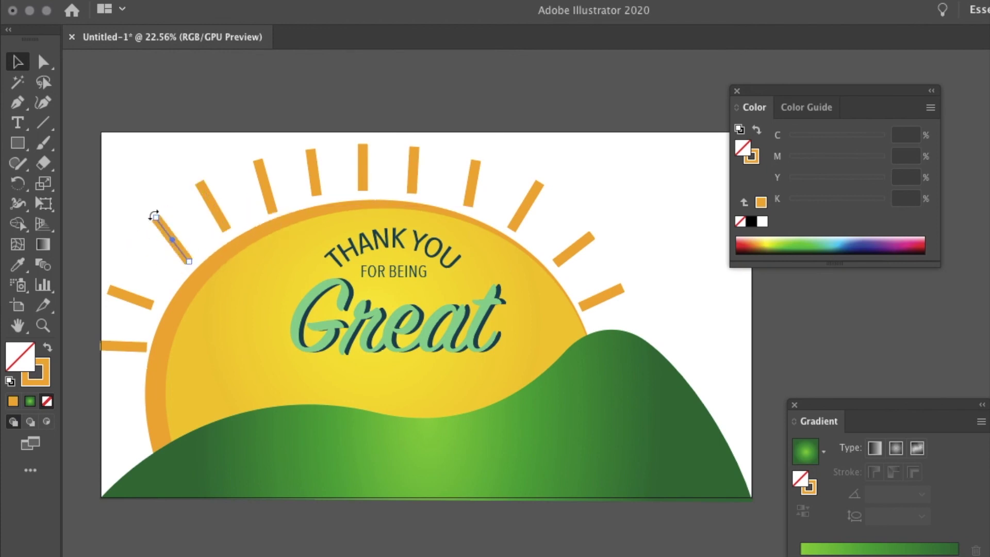
drag(123, 299, 129, 283)
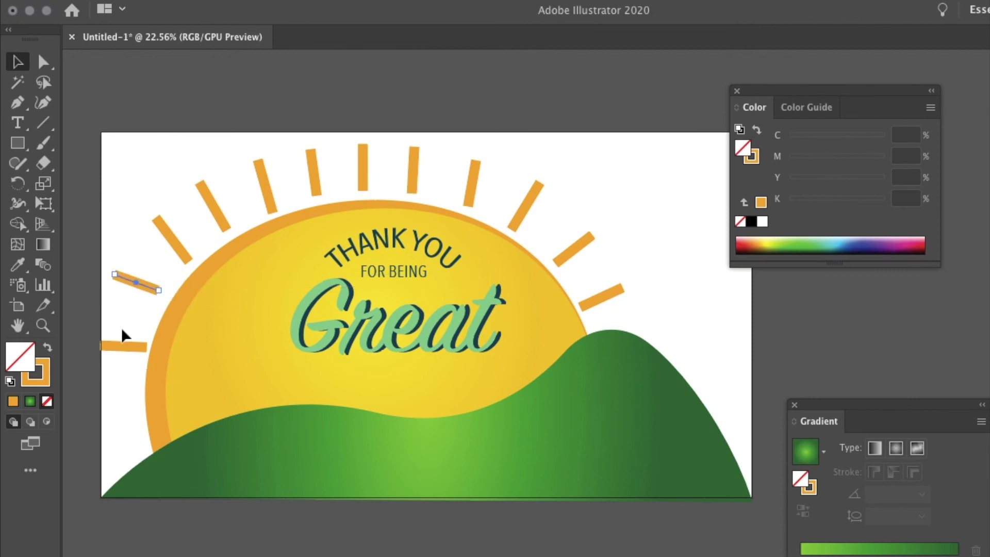
drag(122, 353, 125, 329)
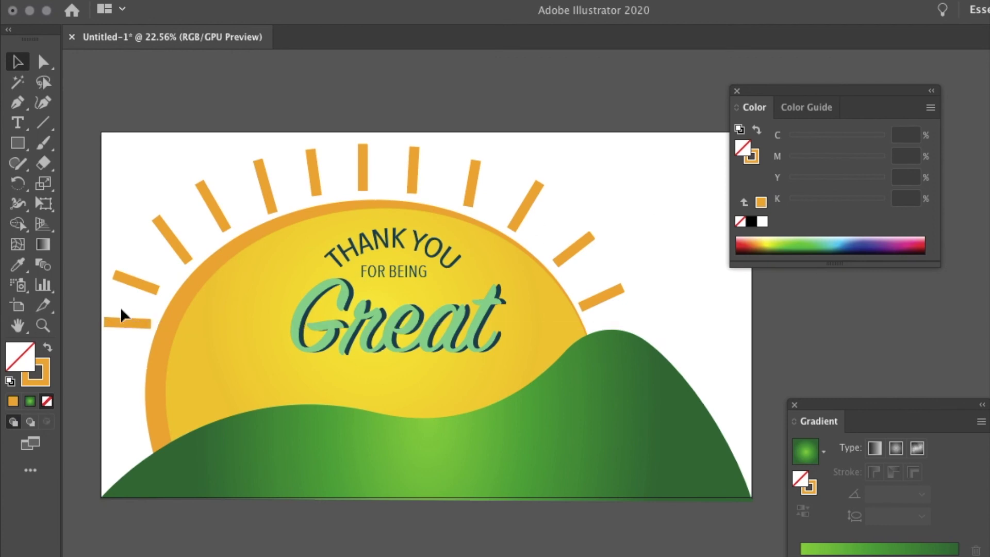
Add two more orange rays beside the sun's lower-left edge and tilt them toward the sun
drag(129, 319, 125, 374)
click(129, 397)
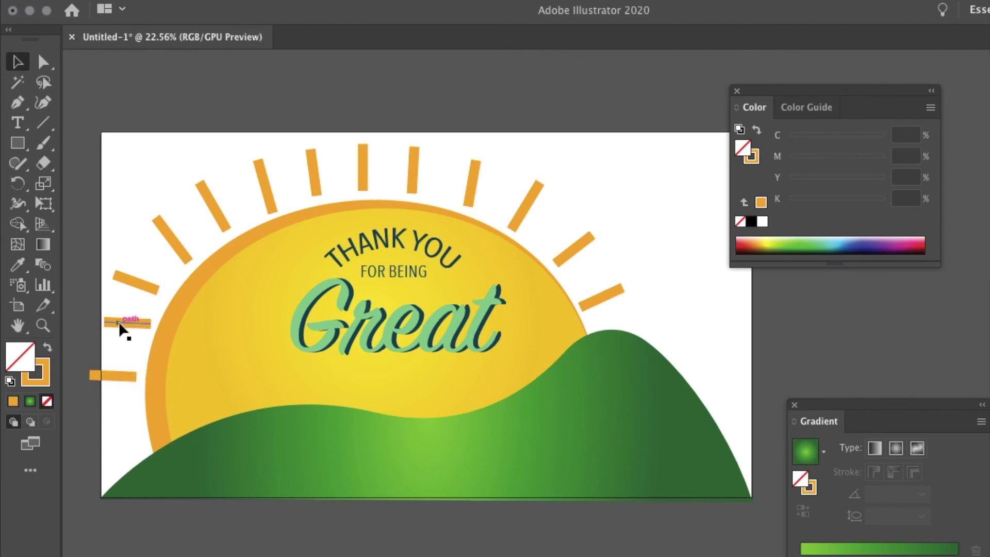
key(super+v)
drag(537, 350, 88, 435)
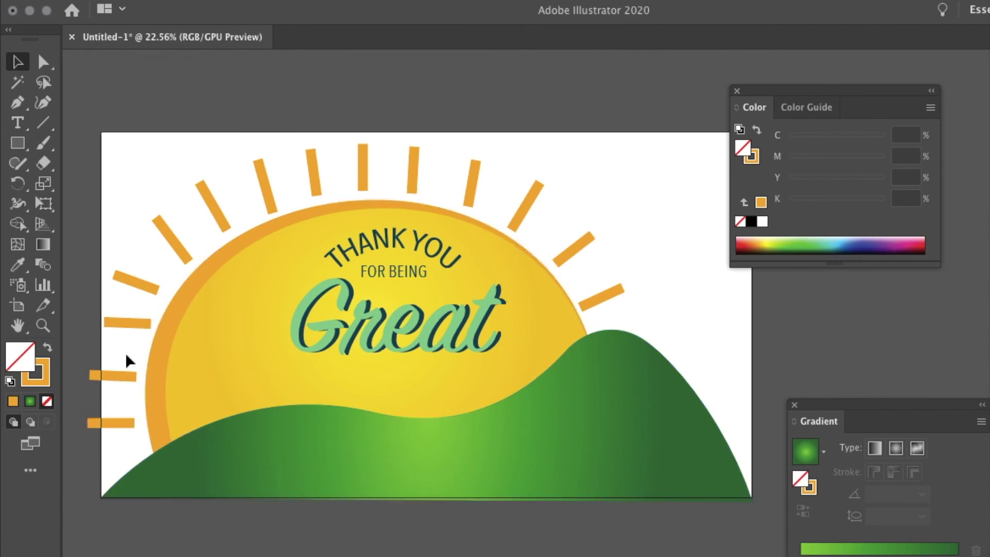
drag(86, 374, 121, 361)
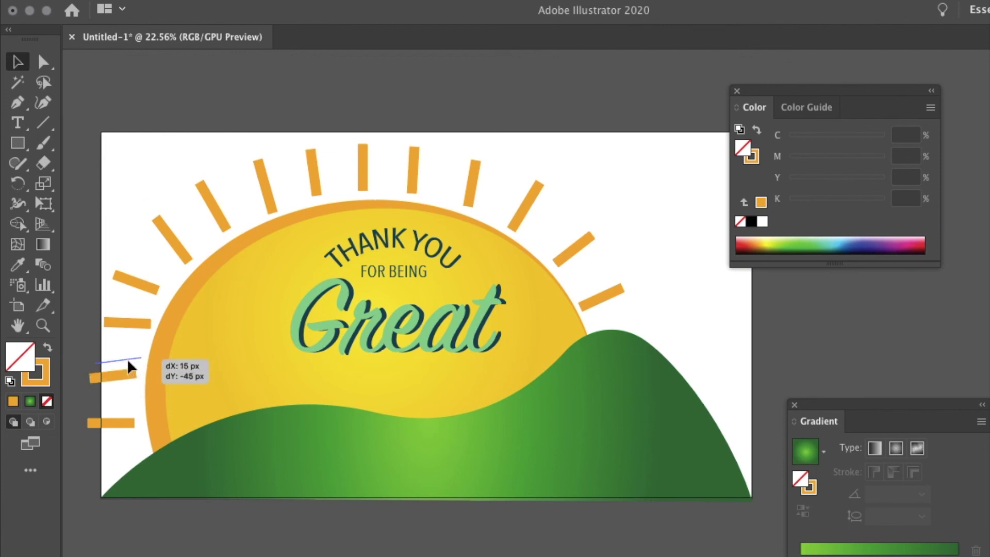
mouse_move(125, 418)
mouse_down()
mouse_move(126, 384)
mouse_move(82, 394)
mouse_move(123, 411)
mouse_up()
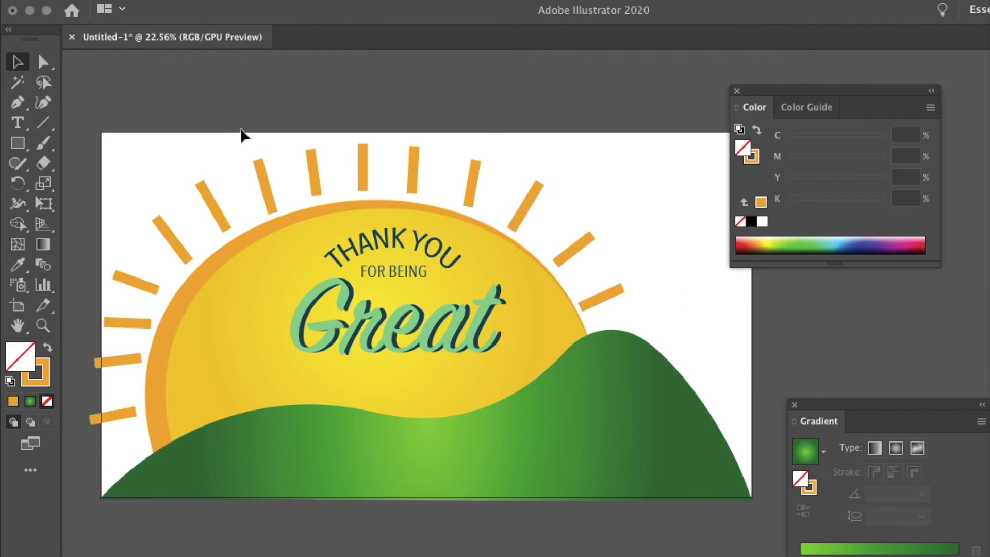
Draw an ellipse about 280 × 211 px in the artboard's upper right and swap its orange stroke to the fill
click(20, 147)
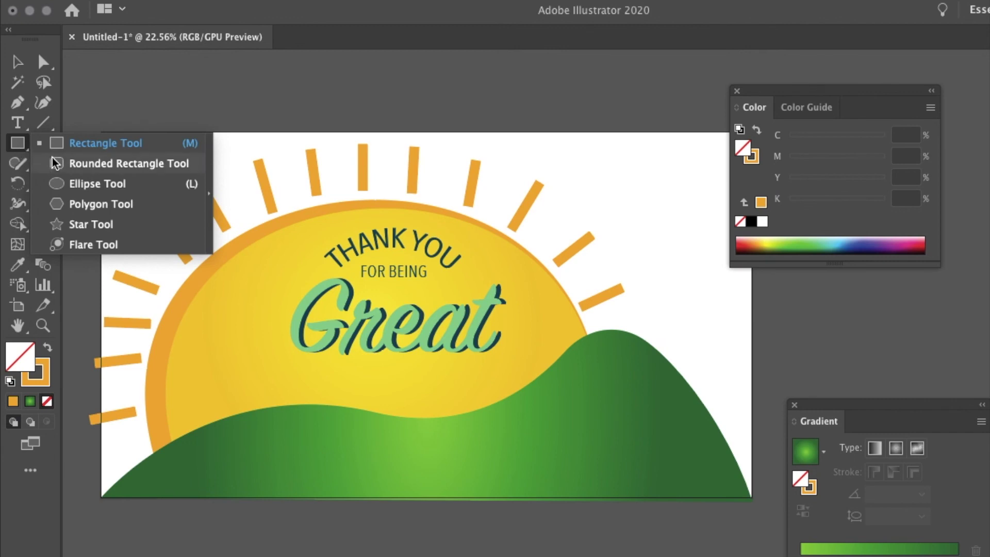
click(75, 182)
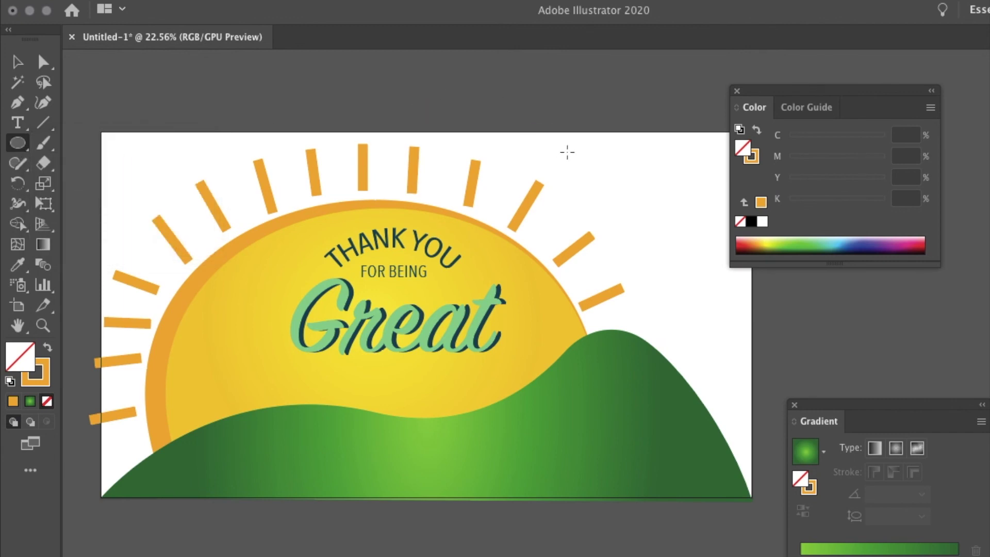
mouse_move(564, 150)
mouse_down()
mouse_move(650, 199)
mouse_move(658, 222)
mouse_up()
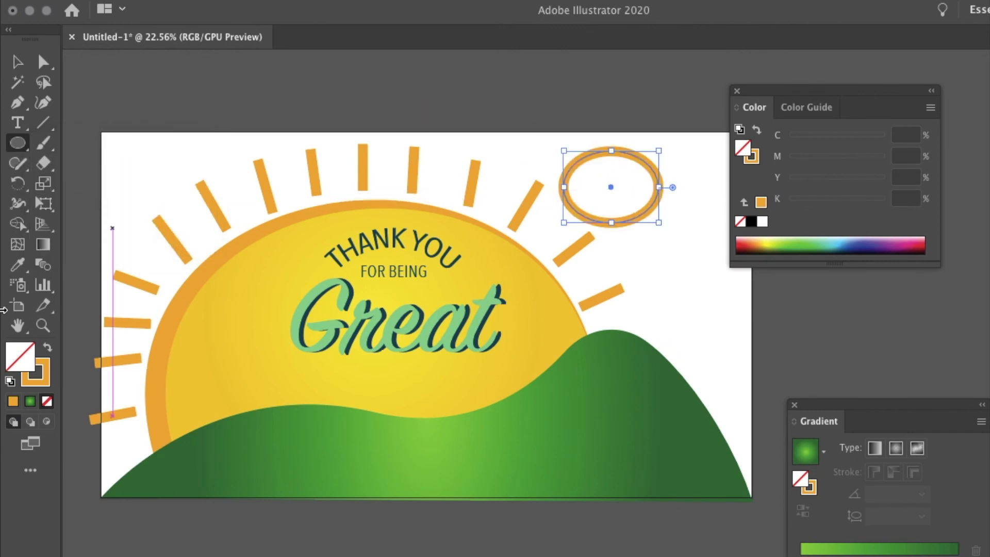
click(47, 351)
click(291, 53)
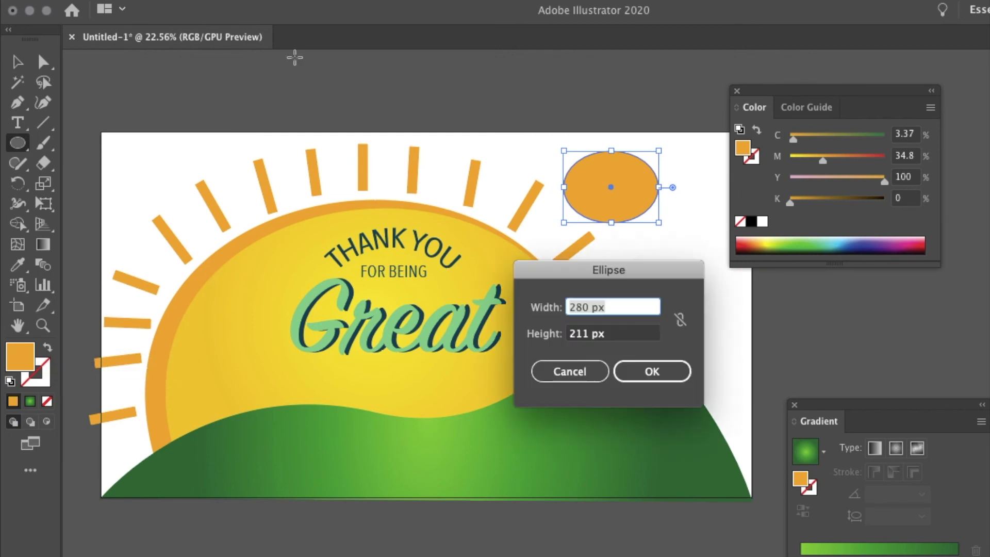
click(570, 372)
Draw an artboard-sized rectangle filled with C 40, M 3.92, Y 16.86, K 0 and send it behind all artwork
drag(18, 143, 752, 500)
click(837, 244)
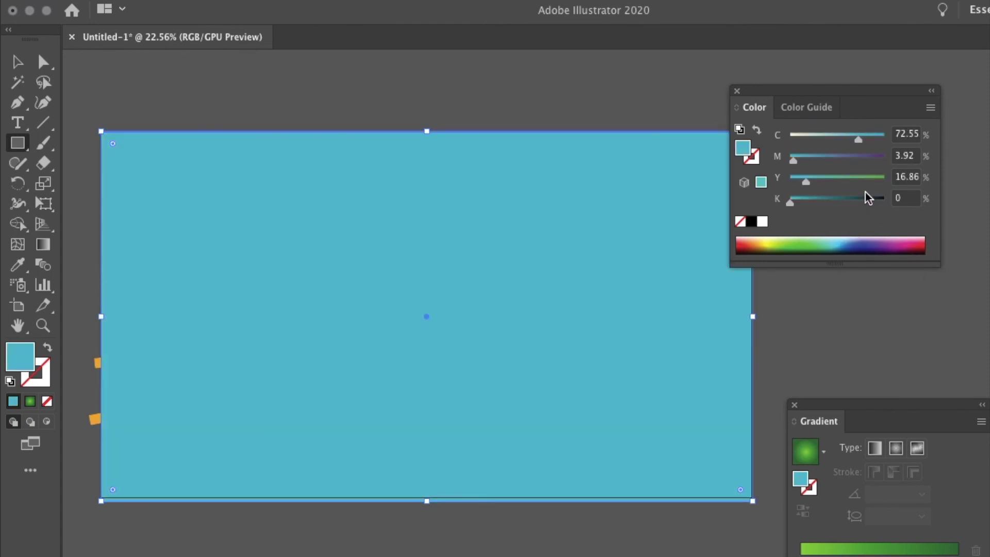
drag(860, 139, 830, 138)
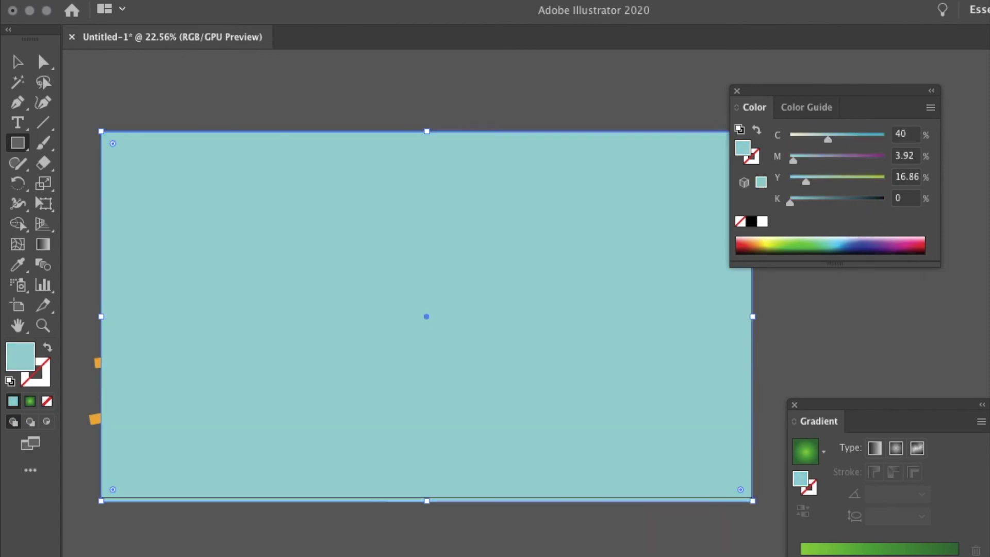
right_click(178, 206)
mouse_move(232, 22)
click(392, 68)
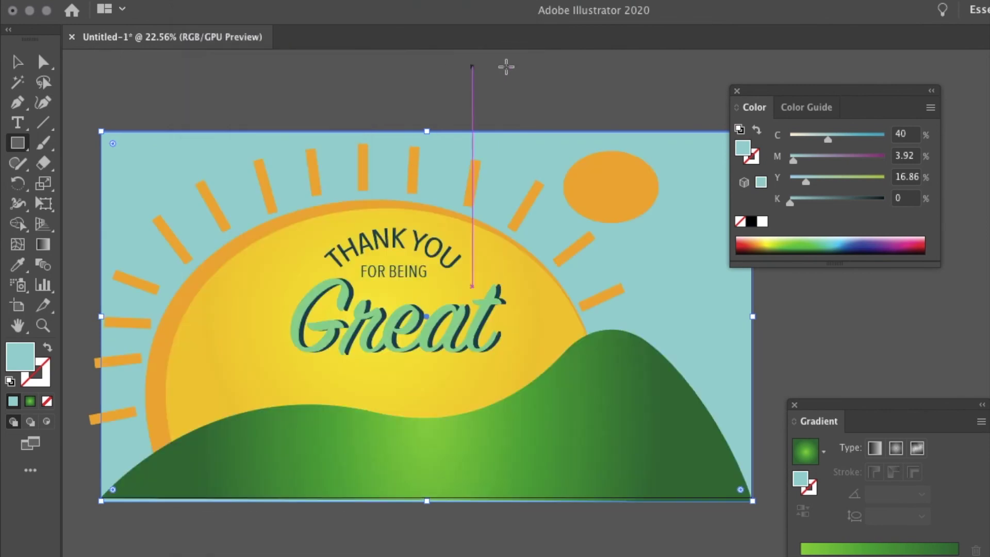
Fill the upper-right ellipse with white and duplicate it, overlapping its lower-right side
key(v)
click(626, 188)
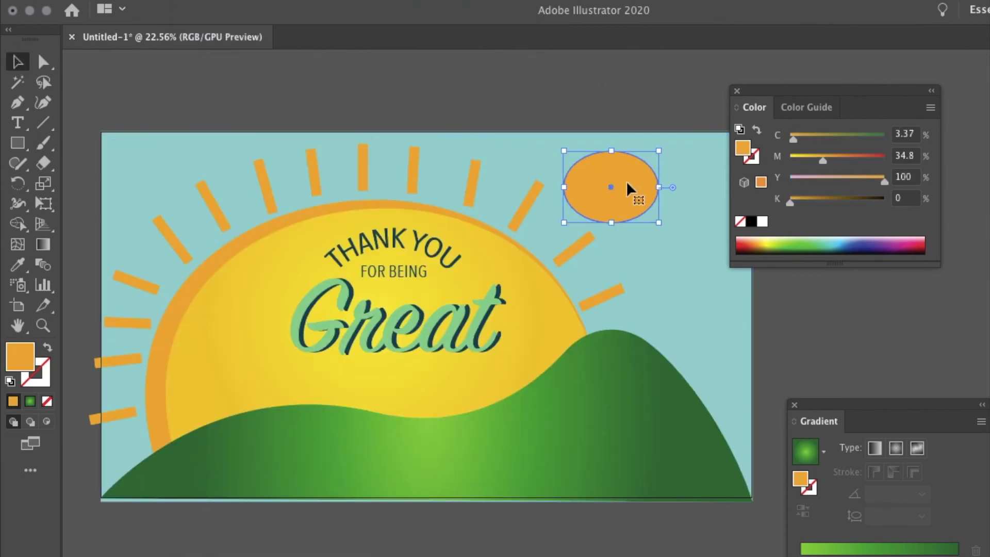
click(762, 221)
drag(619, 189, 677, 205)
Add a third white ellipse at the cloud's lower left and stretch it wider to overlap the other two
click(507, 361)
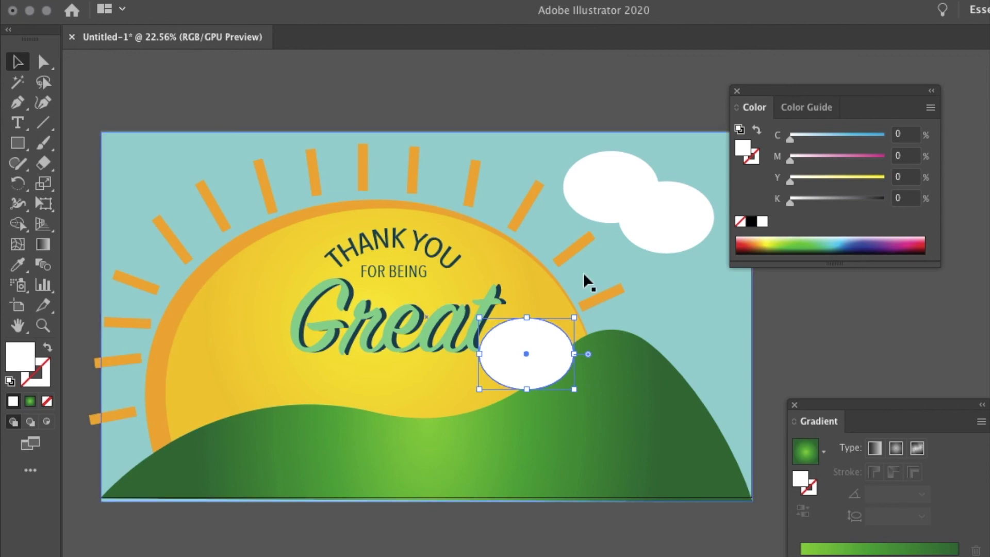
drag(536, 344, 691, 221)
click(825, 345)
drag(616, 219, 568, 219)
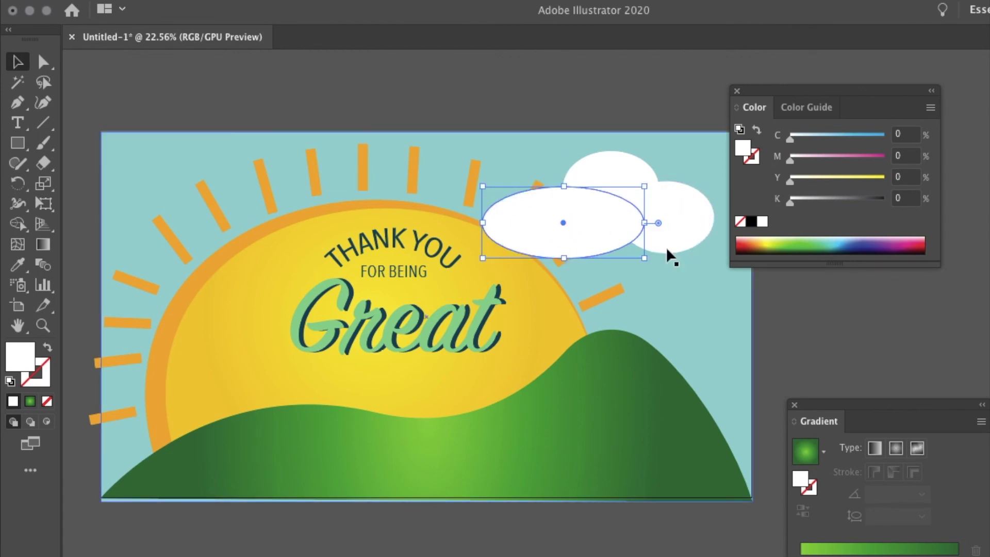
drag(643, 223, 669, 218)
Select the three overlapping white ellipses and group them into one cloud
click(798, 309)
click(673, 224)
shift+click(584, 237)
shift+click(603, 176)
shift+click(620, 162)
Duplicate the white cloud group, keeping the original in the artboard's upper right
drag(620, 205, 497, 360)
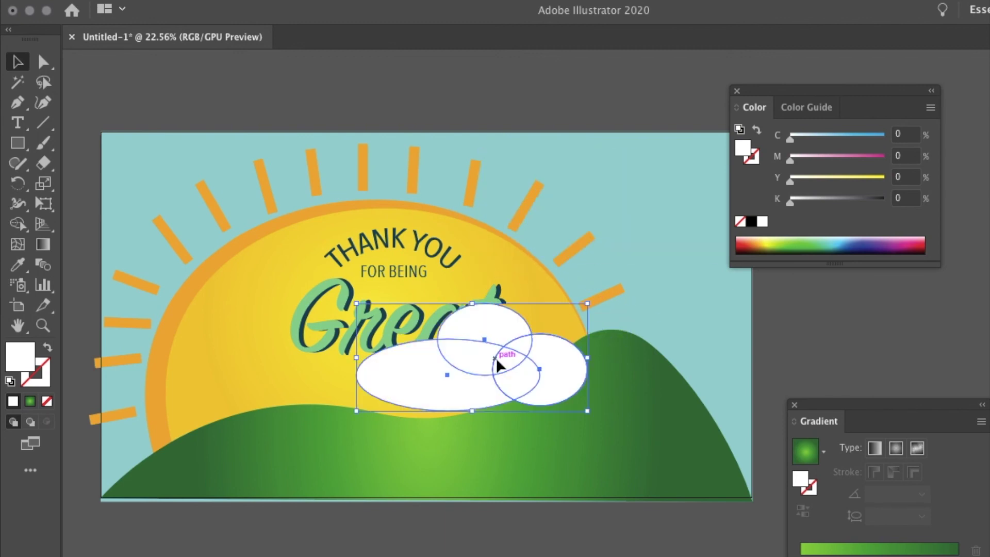
key(super+x)
key(super+z)
key(super+z)
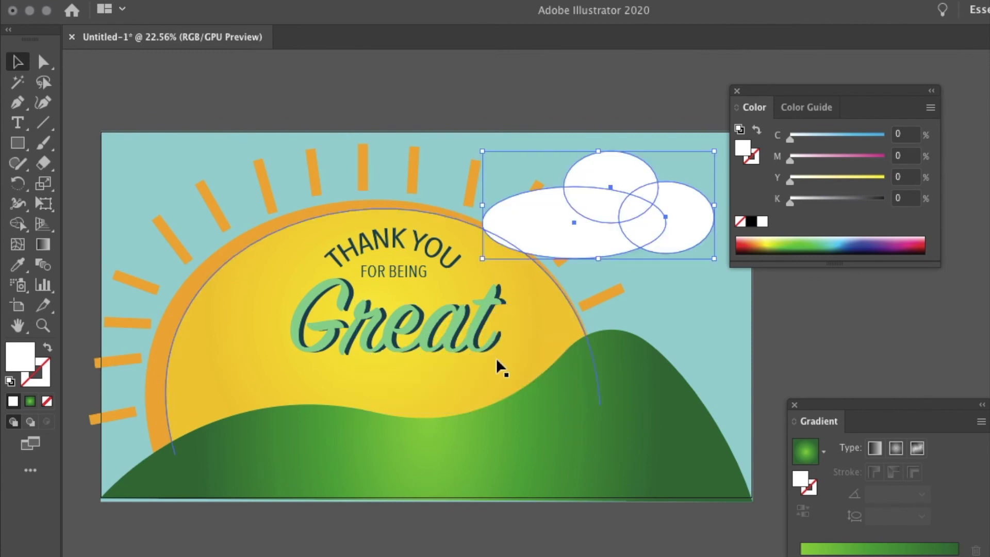
key(super+v)
Reflect the duplicate cloud horizontally and move it over the artboard's upper-left edge
click(204, 0)
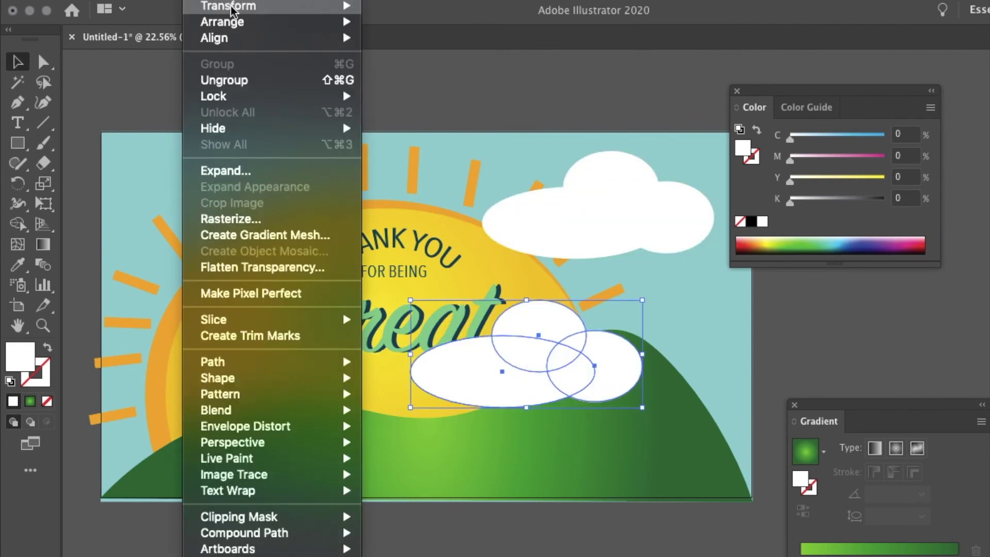
mouse_move(311, 8)
click(407, 69)
click(670, 445)
drag(539, 338, 163, 258)
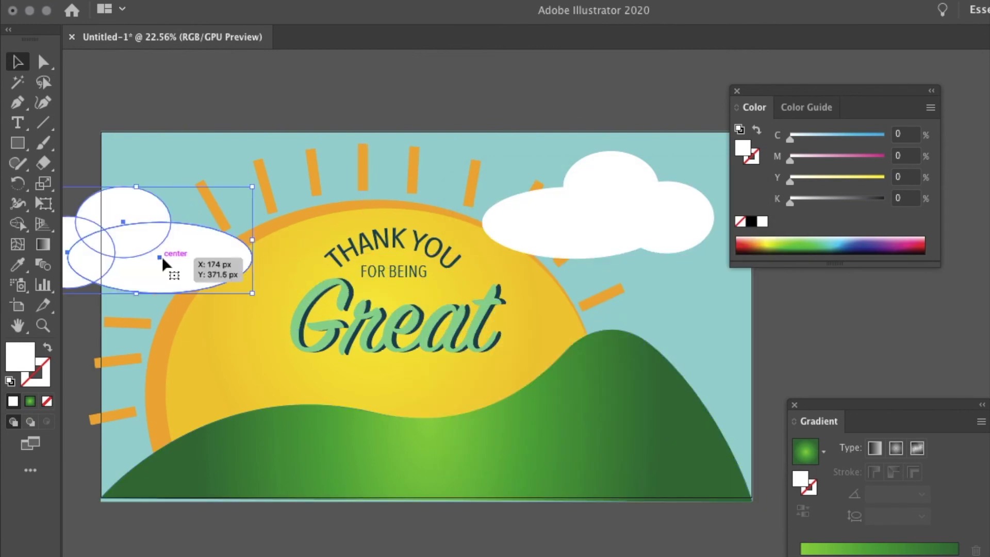
Open the stacking-order options for the mirrored cloud
click(204, 0)
mouse_move(340, 22)
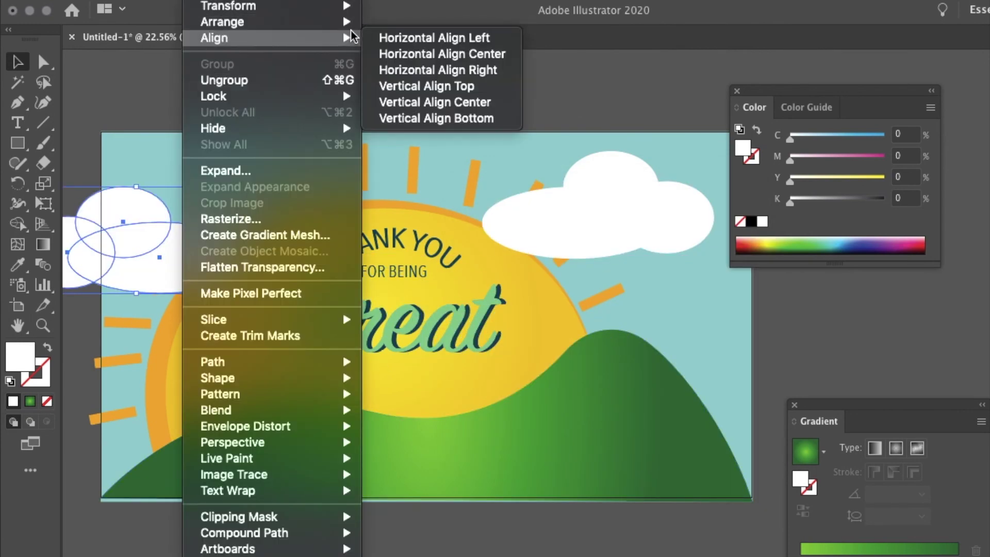